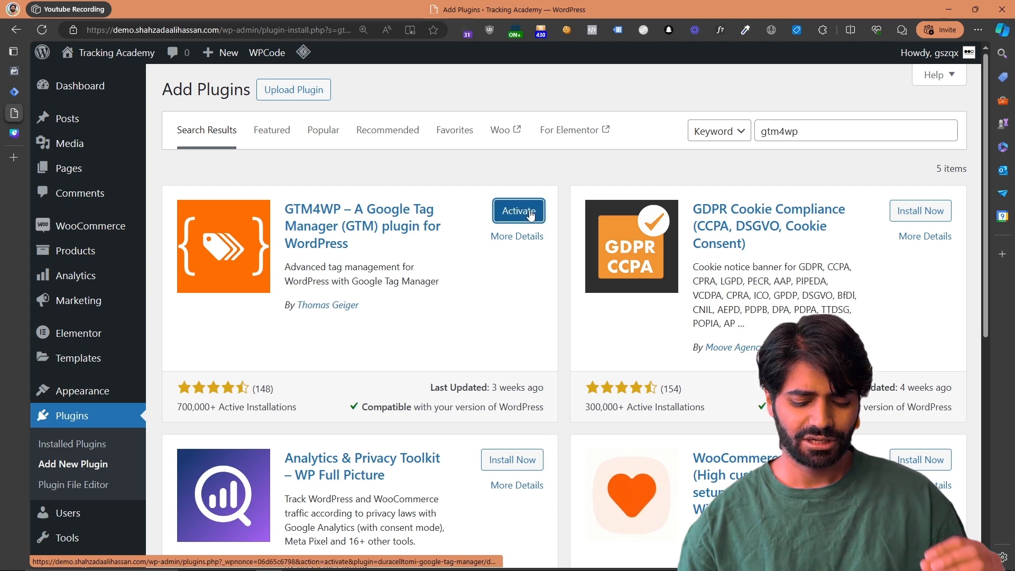
Step: Activate the GTM4WP plugin, reload the WordPress admin, and open the Google Tag Manager settings page
{"action": "left_click", "coordinate": [531, 214]}
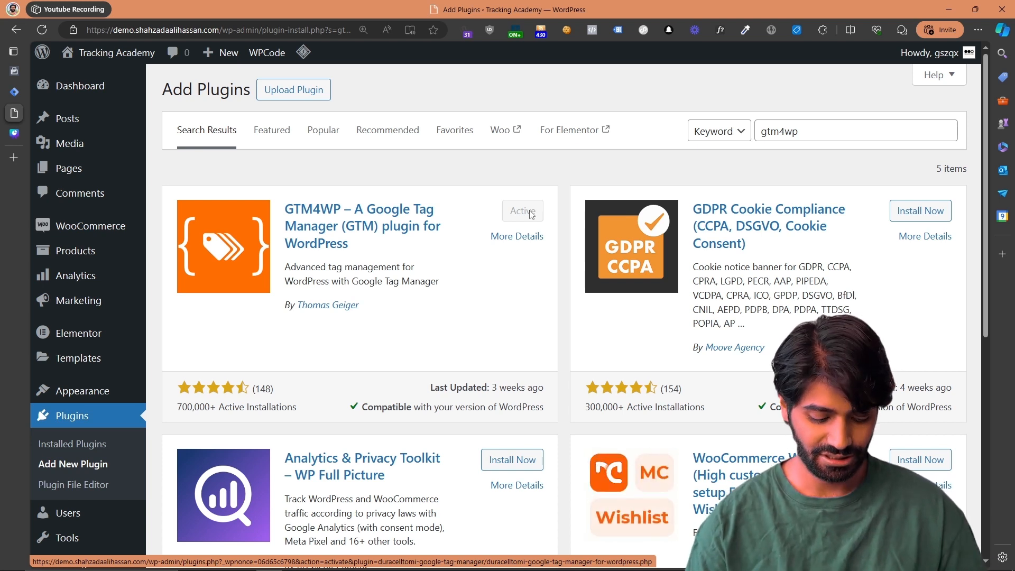
{"action": "key", "text": "F5"}
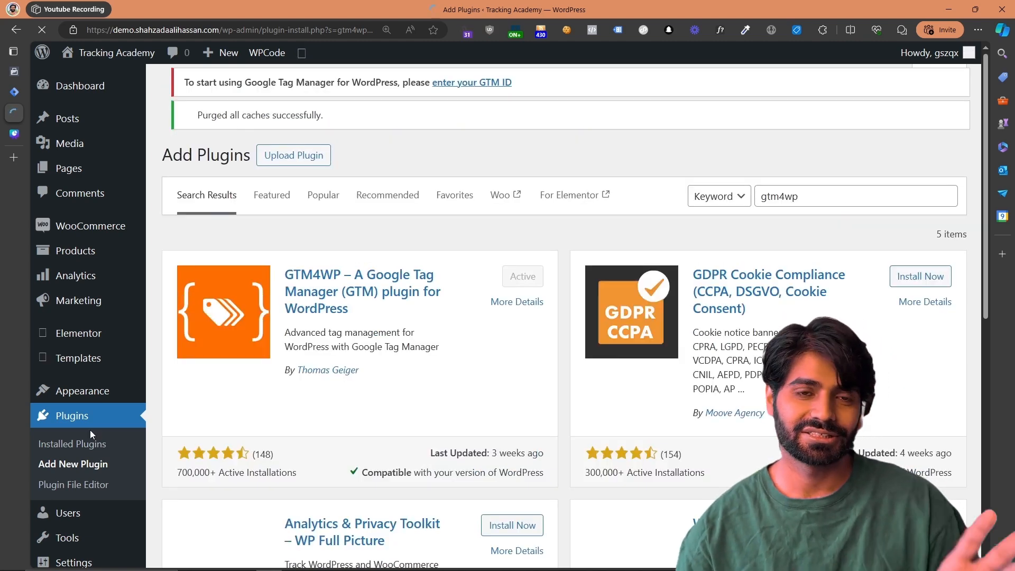
{"action": "scroll", "coordinate": [90, 431], "scroll_direction": "down", "scroll_amount": 10}
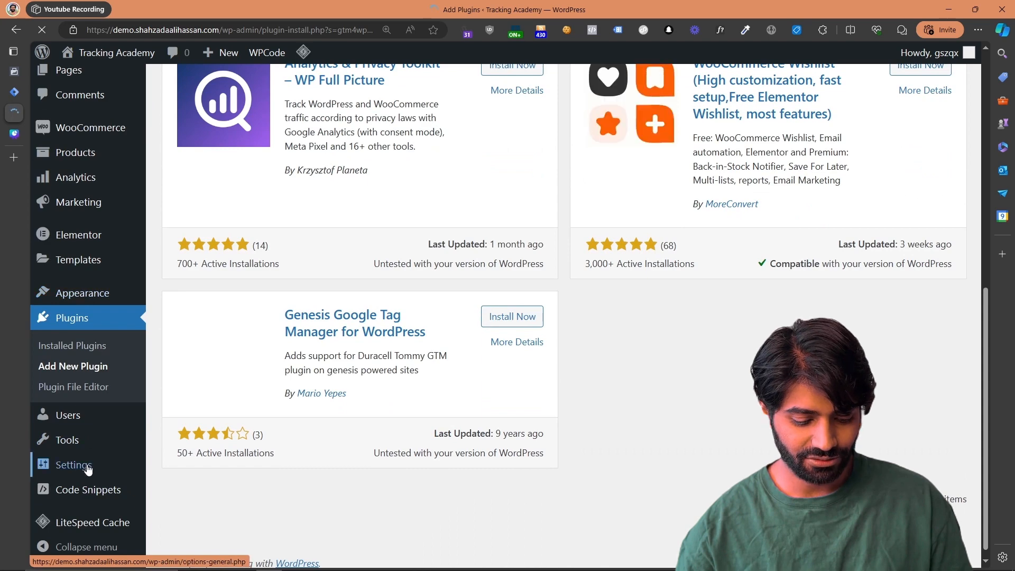
{"action": "mouse_move", "coordinate": [88, 469]}
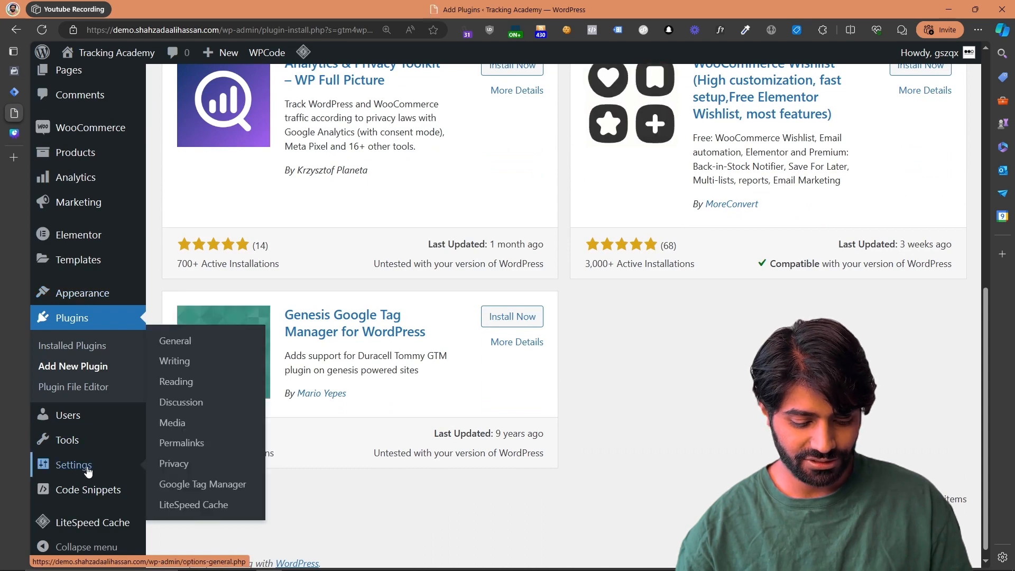
{"action": "left_click", "coordinate": [213, 485]}
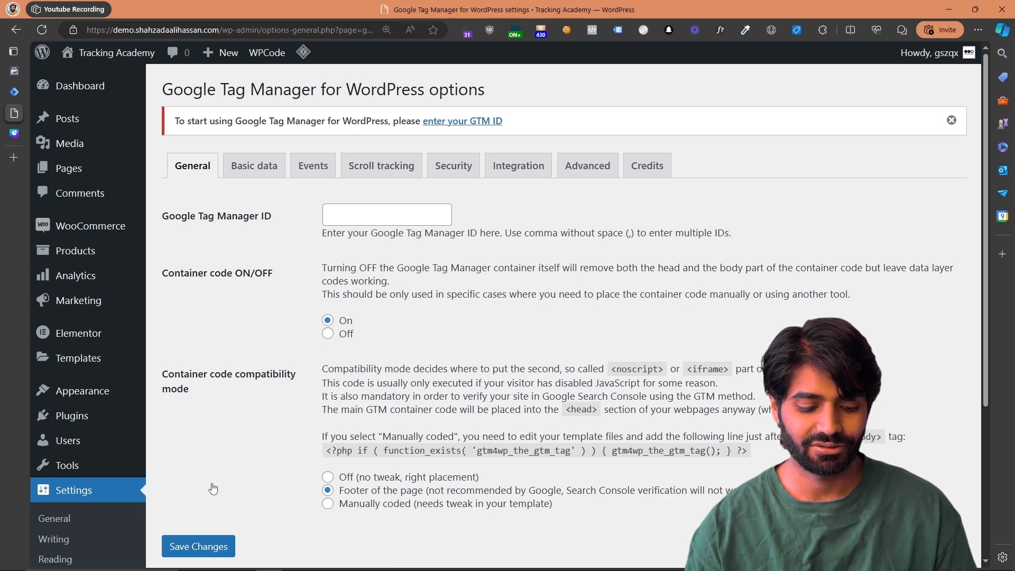
Step: Switch to Google Tag Manager and copy the container ID GTM-5ZGLV2F8 from the head snippet in its installation instructions
{"action": "left_click", "coordinate": [16, 89]}
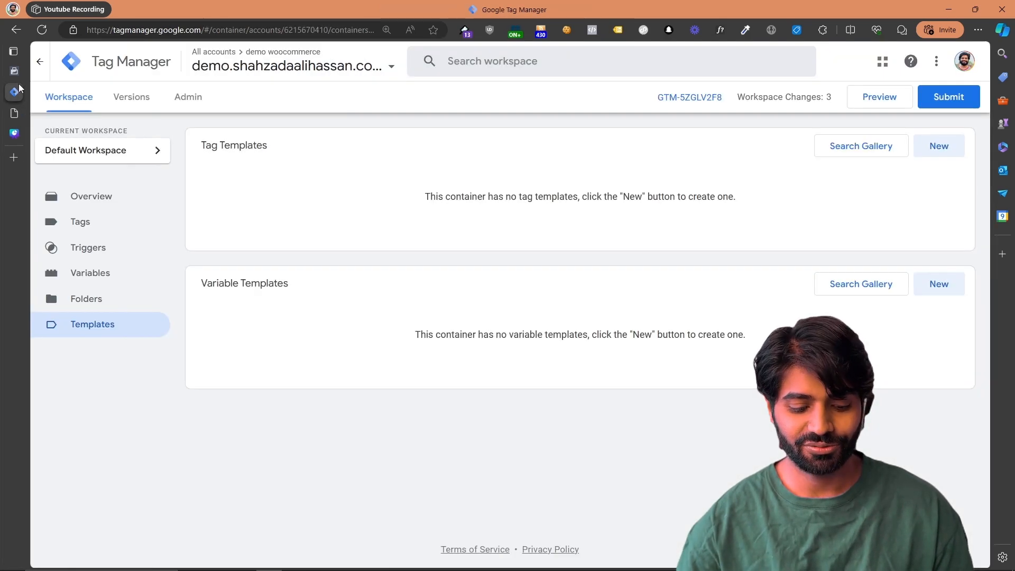
{"action": "left_click", "coordinate": [254, 78]}
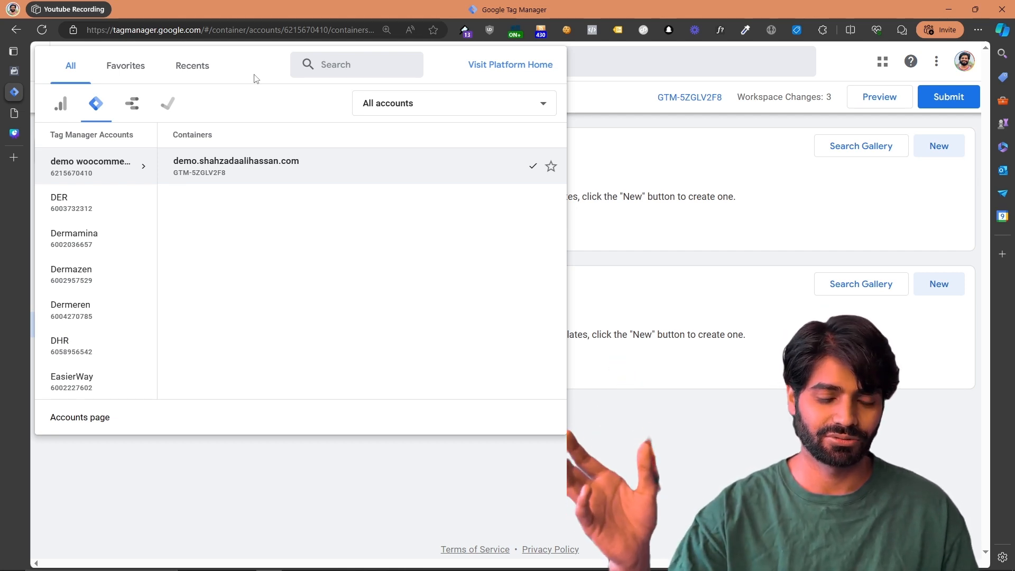
{"action": "left_click", "coordinate": [731, 160]}
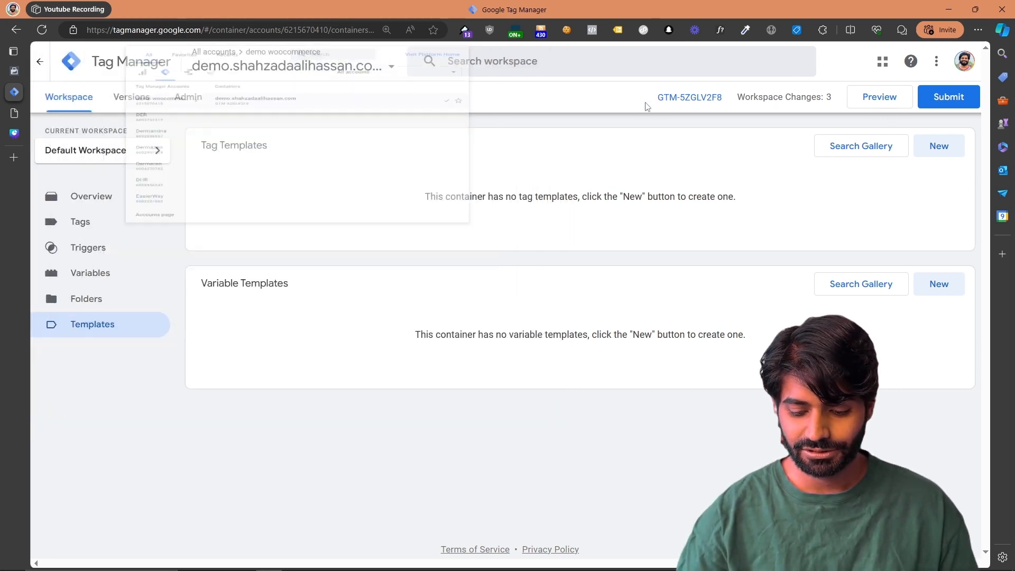
{"action": "left_click_drag", "start_coordinate": [638, 102], "coordinate": [732, 100]}
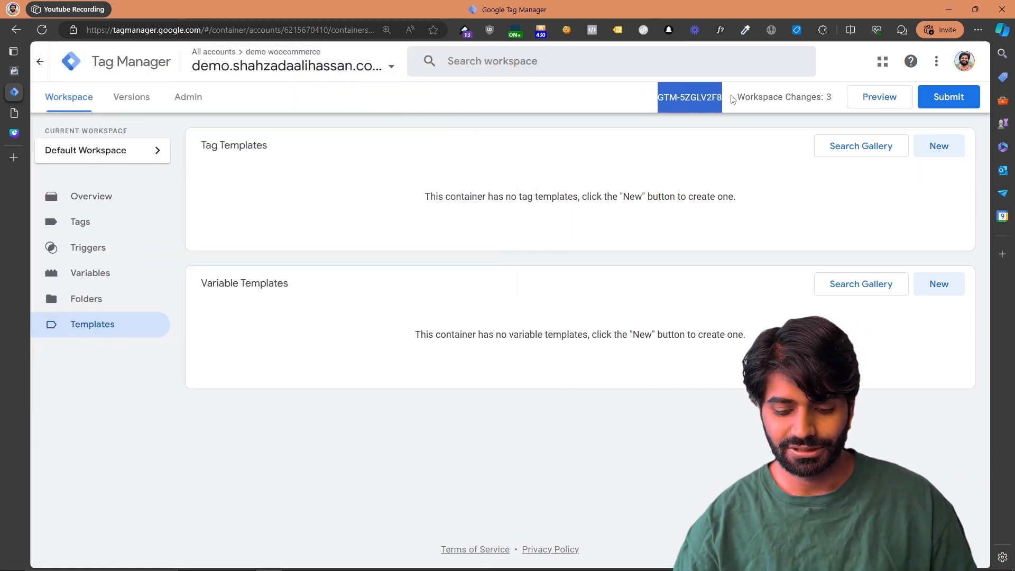
{"action": "left_click", "coordinate": [692, 97]}
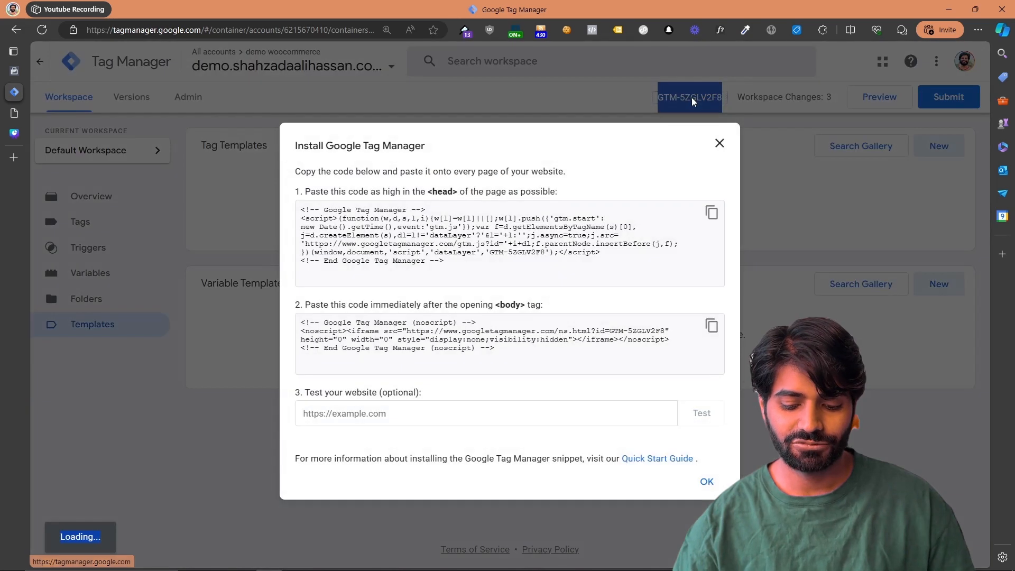
{"action": "left_click_drag", "start_coordinate": [491, 252], "coordinate": [547, 253]}
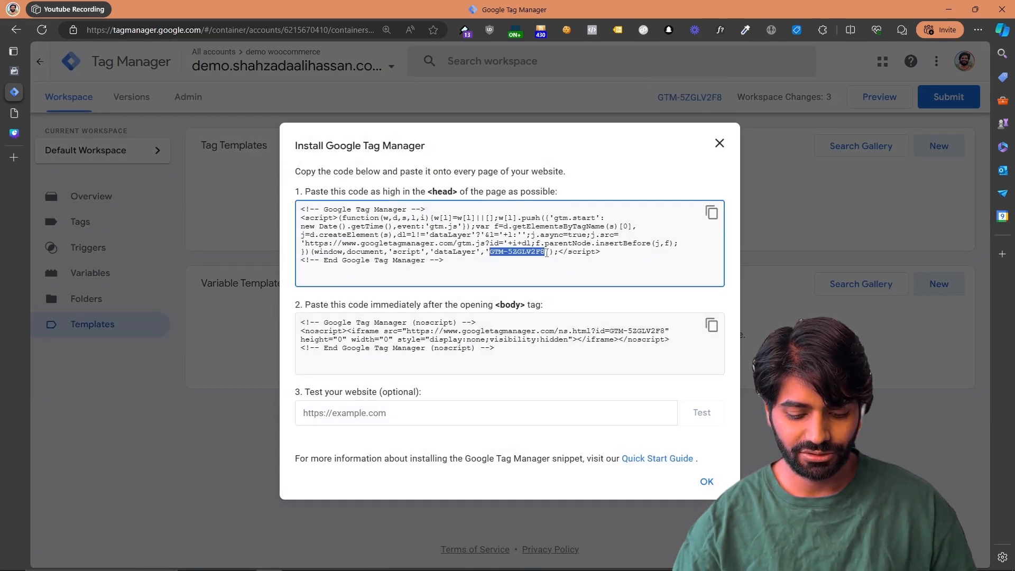
{"action": "right_click", "coordinate": [546, 253]}
{"action": "left_click", "coordinate": [561, 263]}
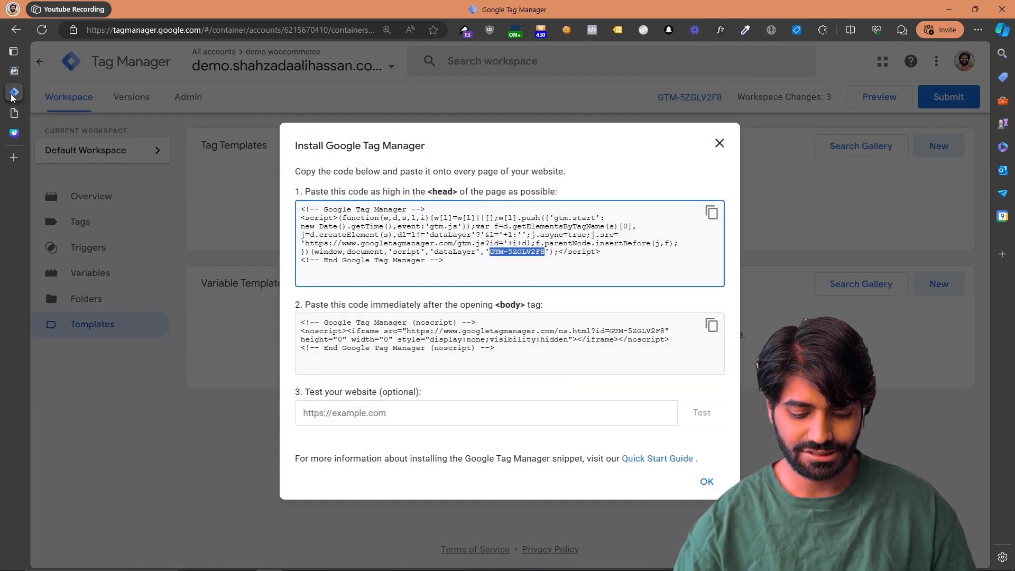
Step: In the WordPress plugin options, enter GTM-5ZGLV2F8 as the Google Tag Manager ID, set container code On with compatibility mode Off, and save
{"action": "left_click", "coordinate": [14, 112]}
{"action": "left_click", "coordinate": [333, 220]}
{"action": "key", "text": "ctrl+v"}
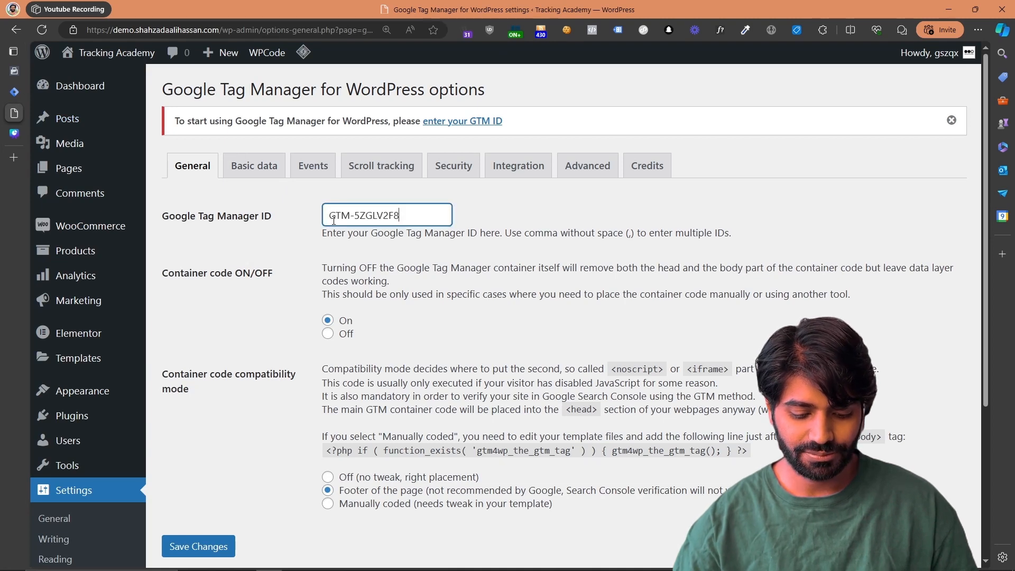
{"action": "left_click", "coordinate": [329, 321]}
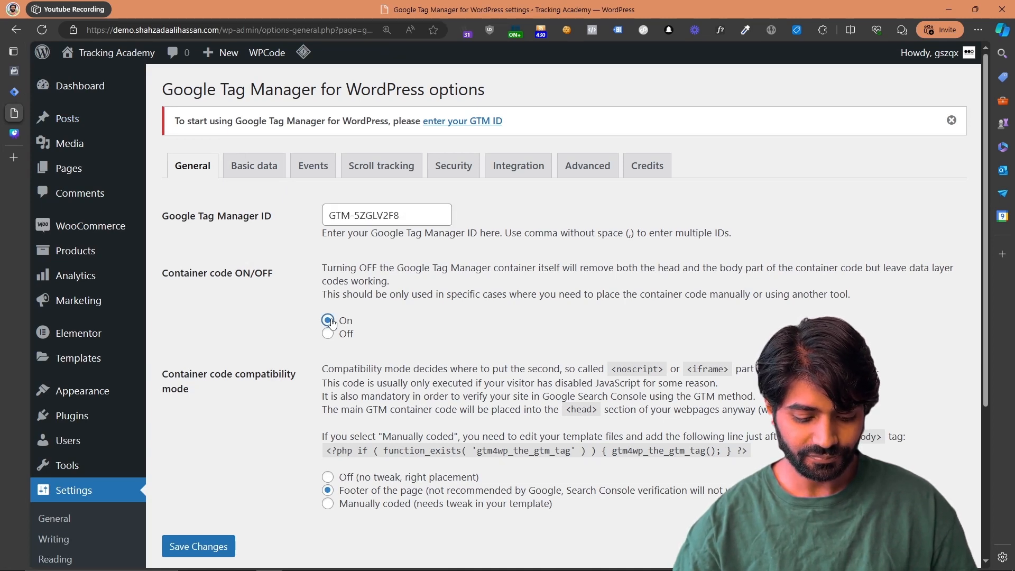
{"action": "left_click", "coordinate": [180, 546]}
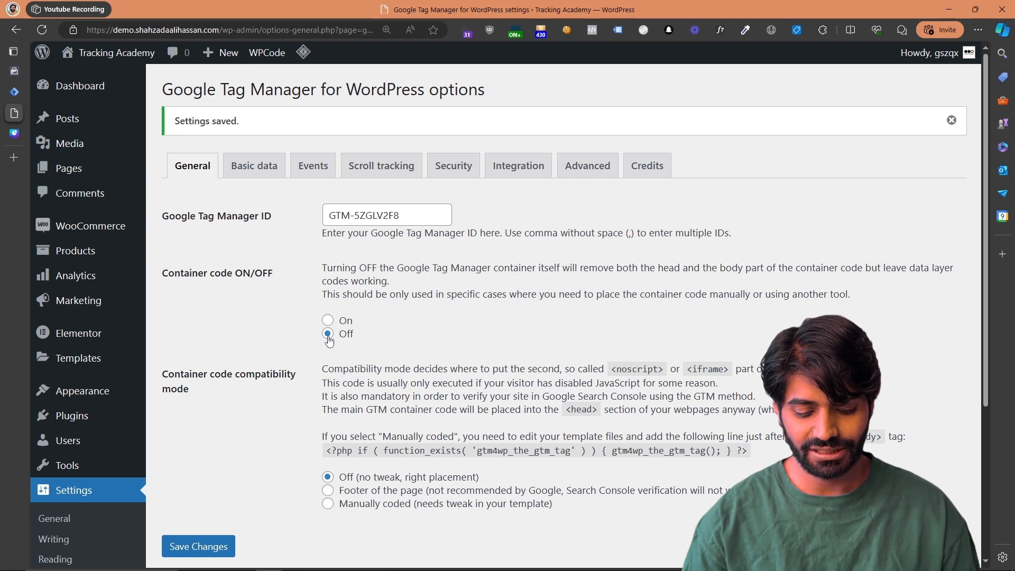
{"action": "left_click", "coordinate": [330, 319]}
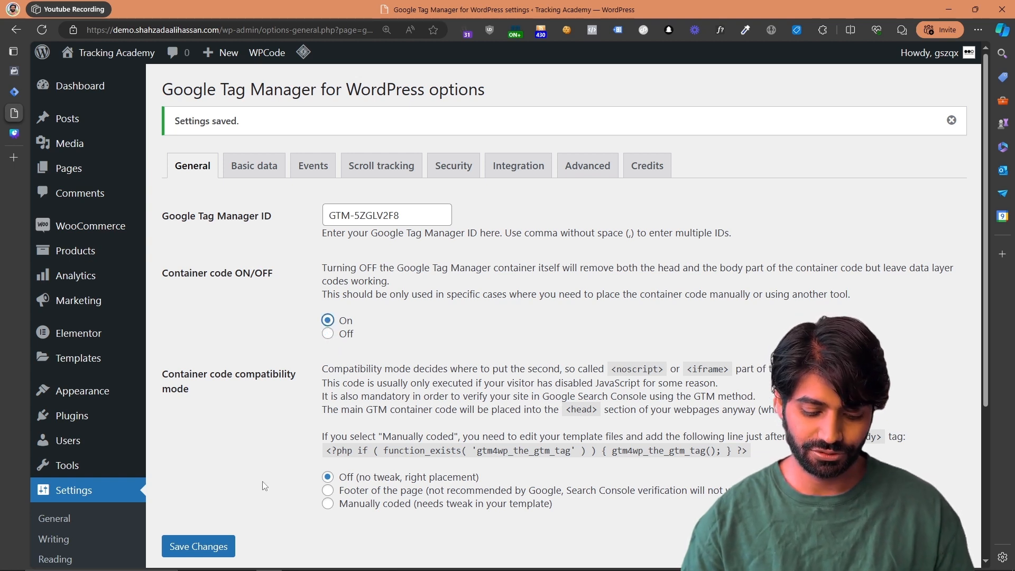
{"action": "left_click", "coordinate": [213, 545]}
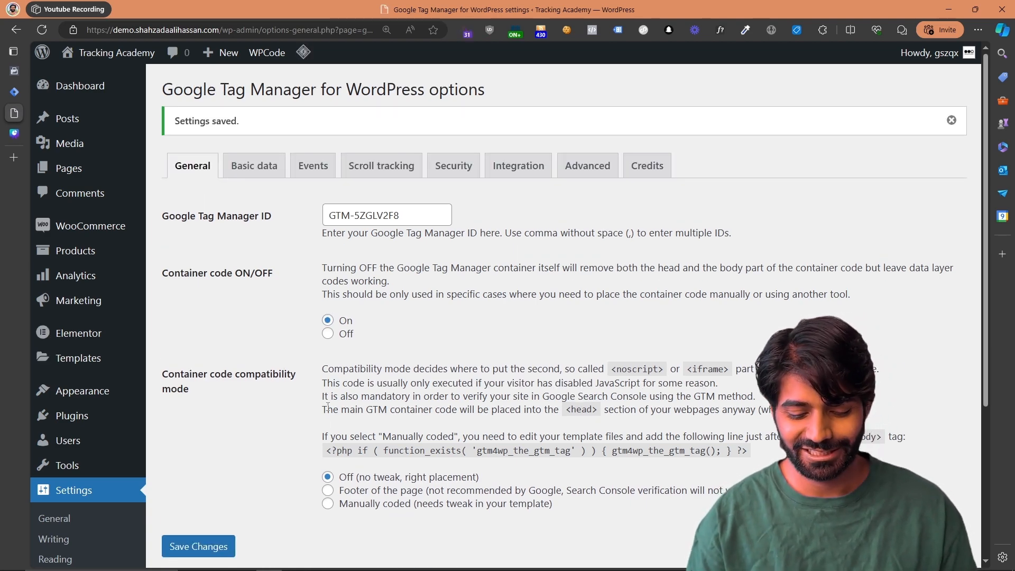
Step: Close the installation instructions in Google Tag Manager, start previewing the container, and connect Tag Assistant to the site's shop page
{"action": "left_click", "coordinate": [14, 92]}
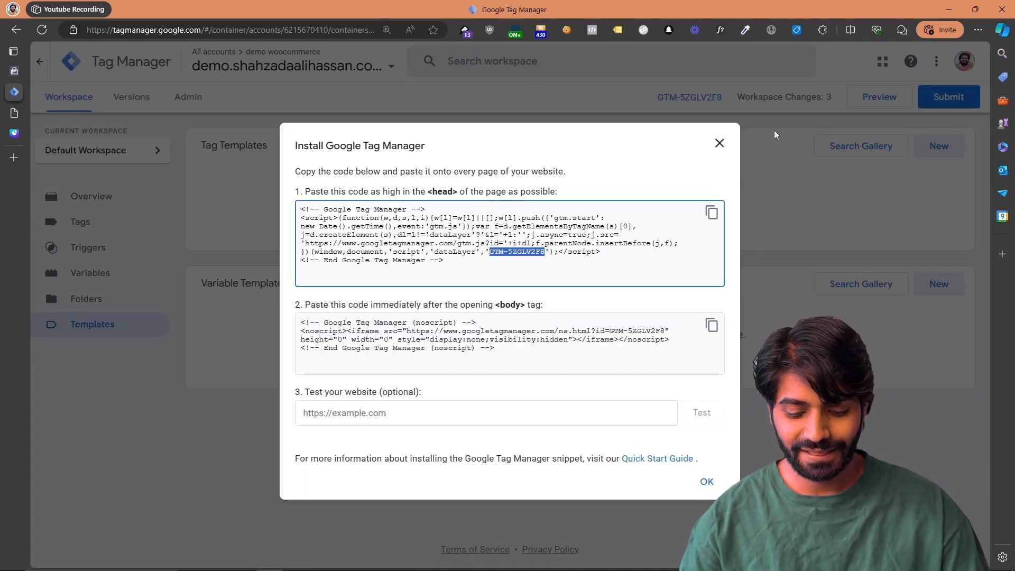
{"action": "left_click", "coordinate": [722, 142]}
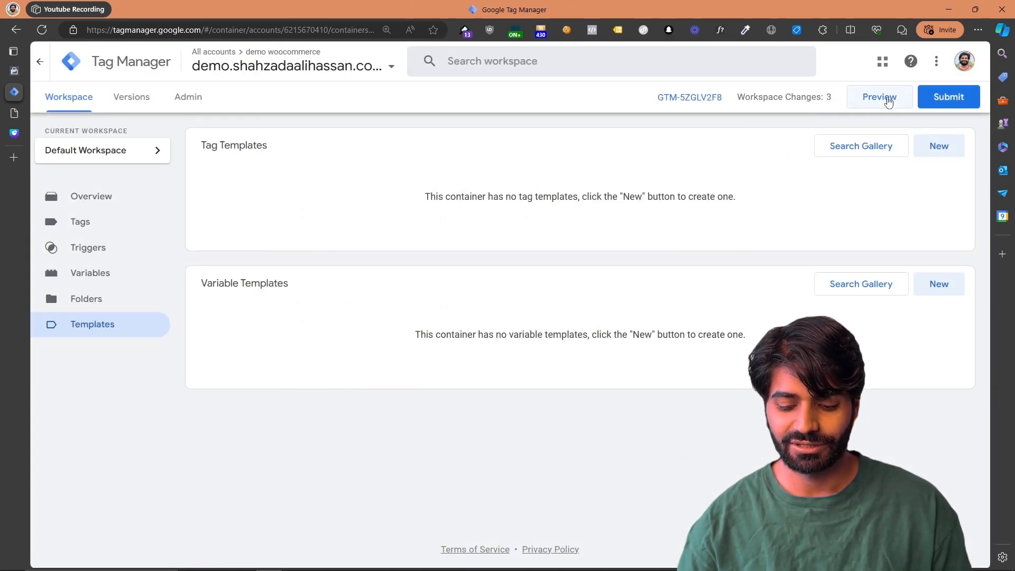
{"action": "left_click", "coordinate": [889, 101]}
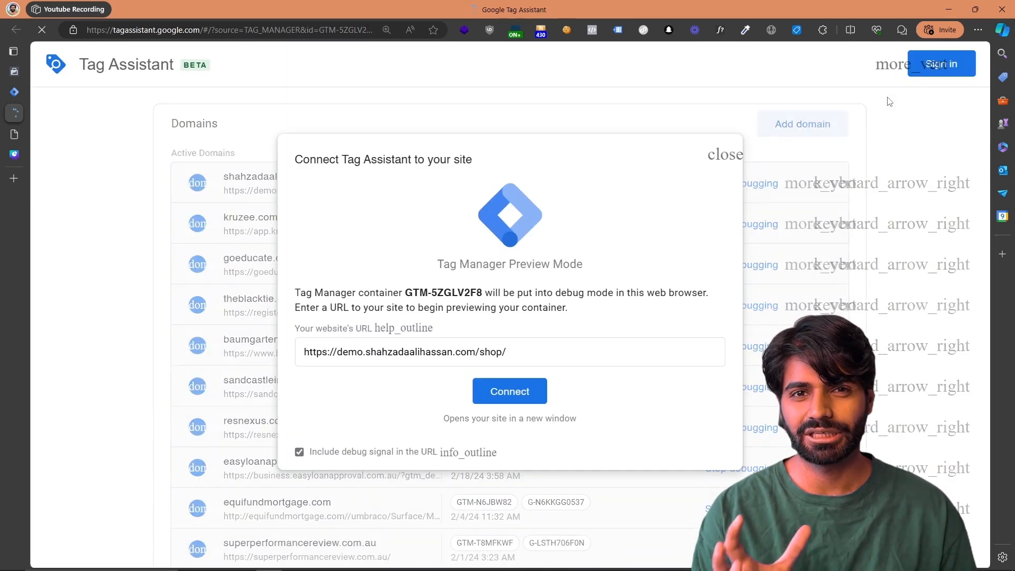
{"action": "left_click", "coordinate": [534, 392]}
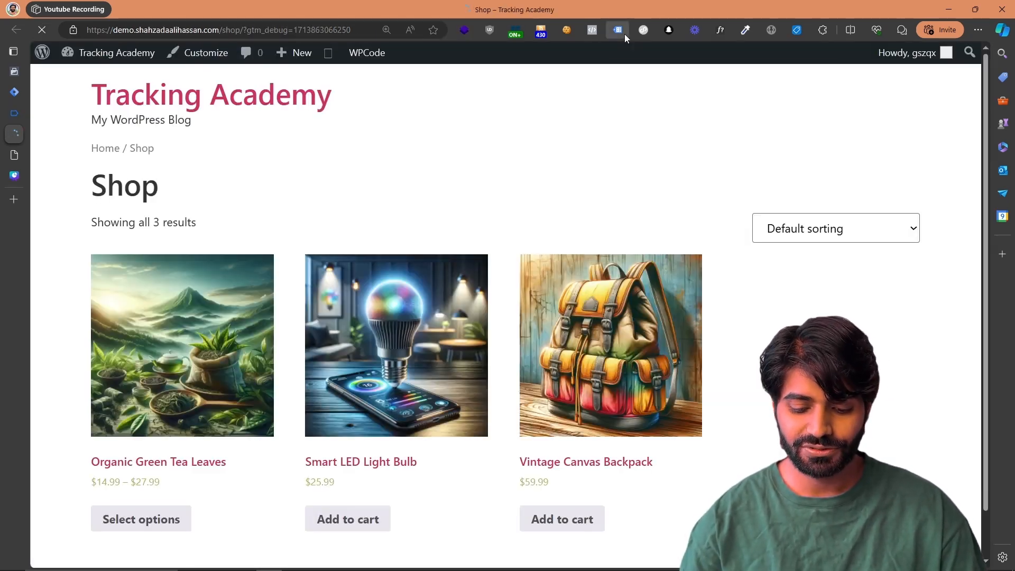
Step: Check the shop page's tags with Tag Assistant Legacy and inspect the Shop page's container details in Tag Assistant
{"action": "left_click", "coordinate": [625, 34]}
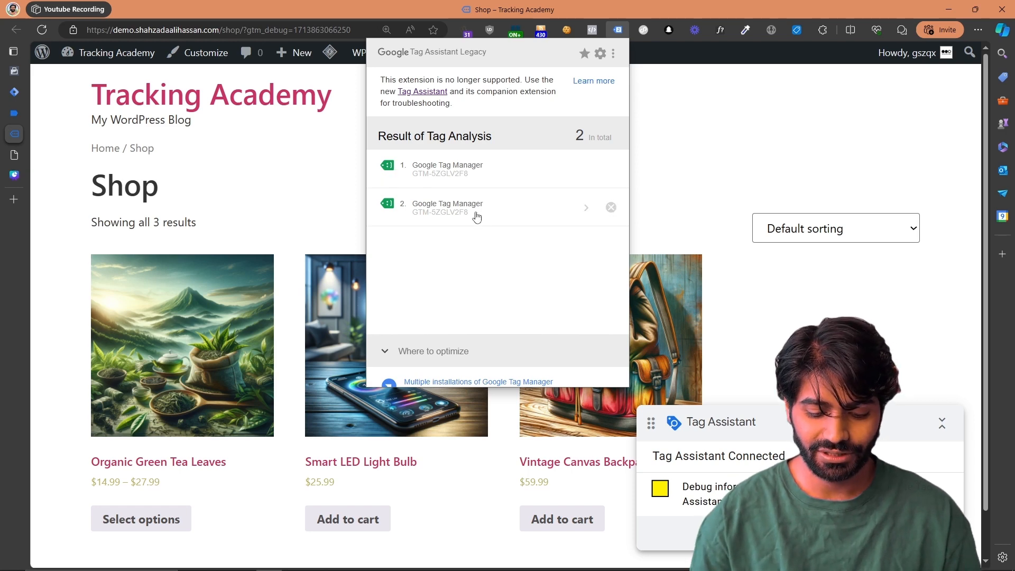
{"action": "left_click_drag", "start_coordinate": [785, 457], "coordinate": [650, 462]}
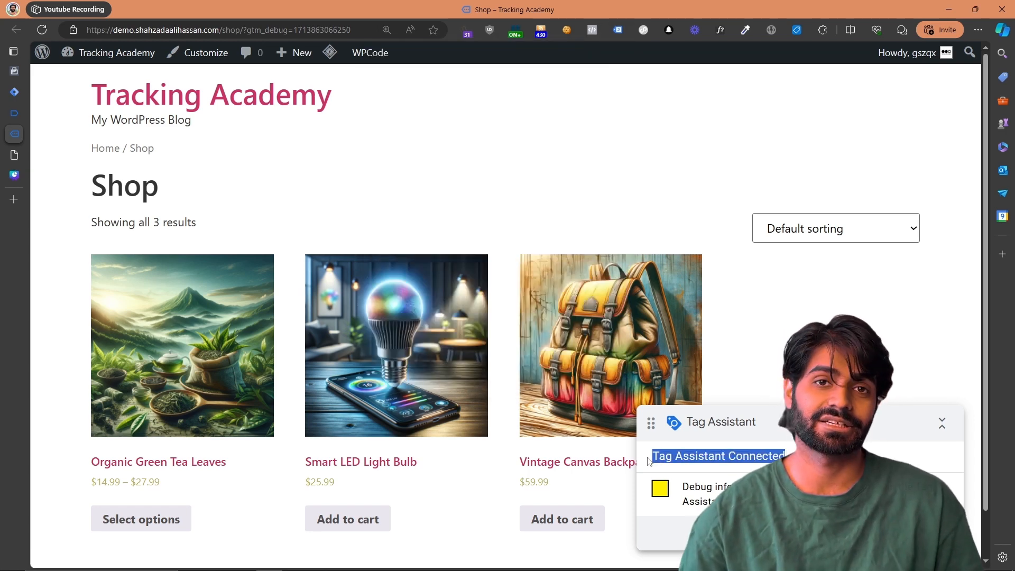
{"action": "left_click", "coordinate": [9, 120]}
{"action": "left_click", "coordinate": [490, 322]}
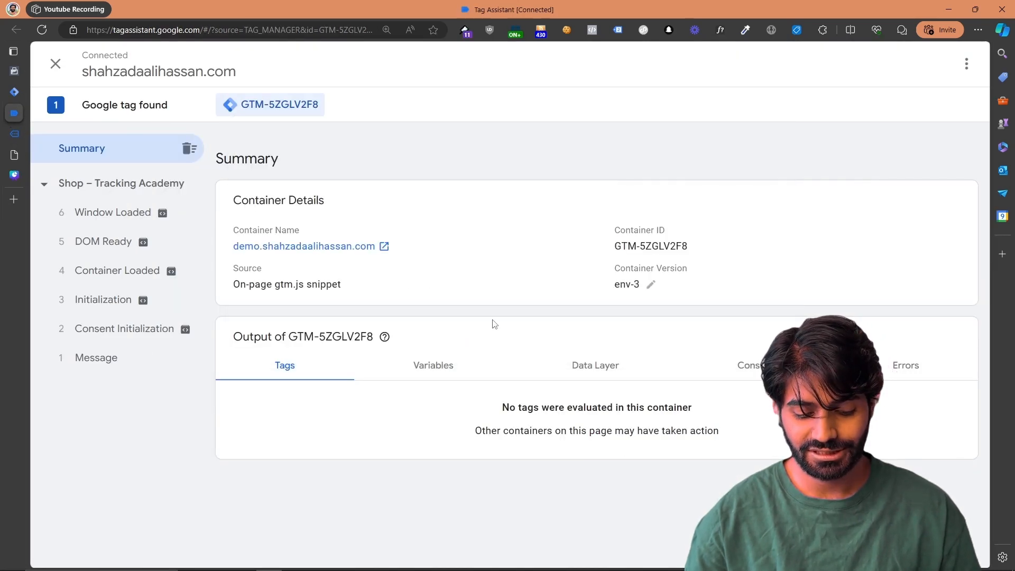
{"action": "left_click", "coordinate": [90, 181]}
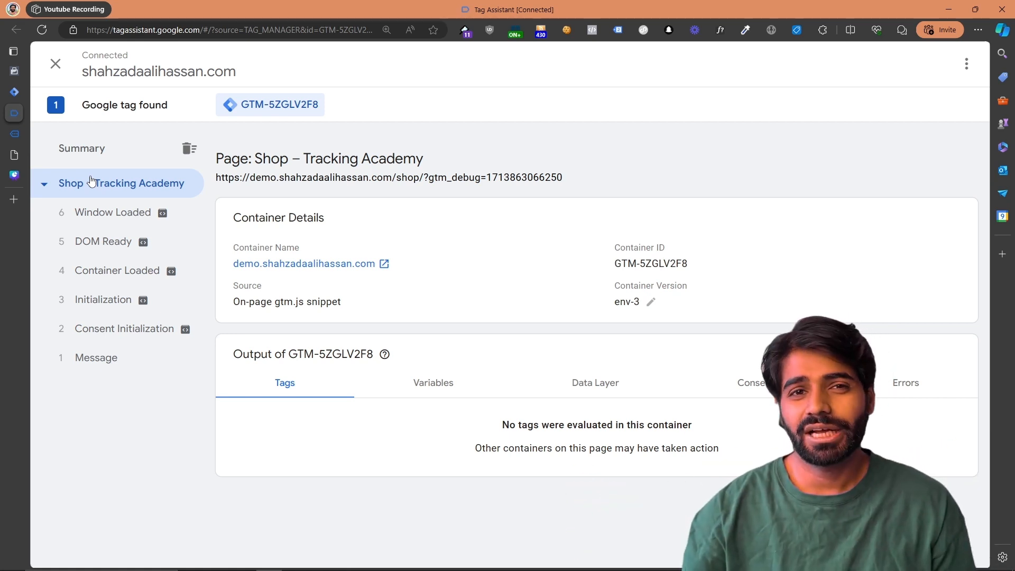
Step: Switch to Meta Business and open Events Manager with the Demo TrackingAcademy data source
{"action": "left_click", "coordinate": [14, 70]}
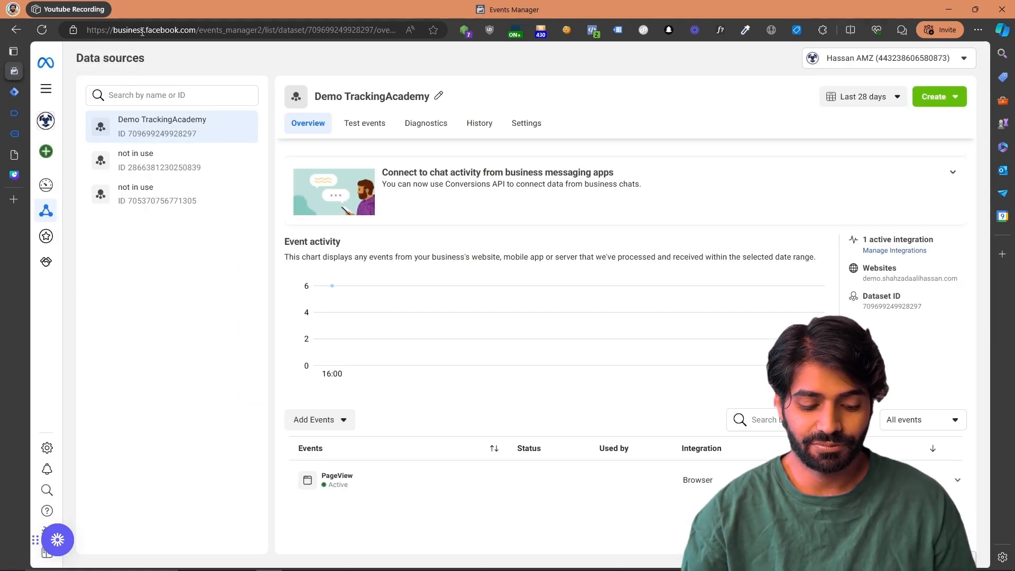
{"action": "left_click", "coordinate": [53, 93]}
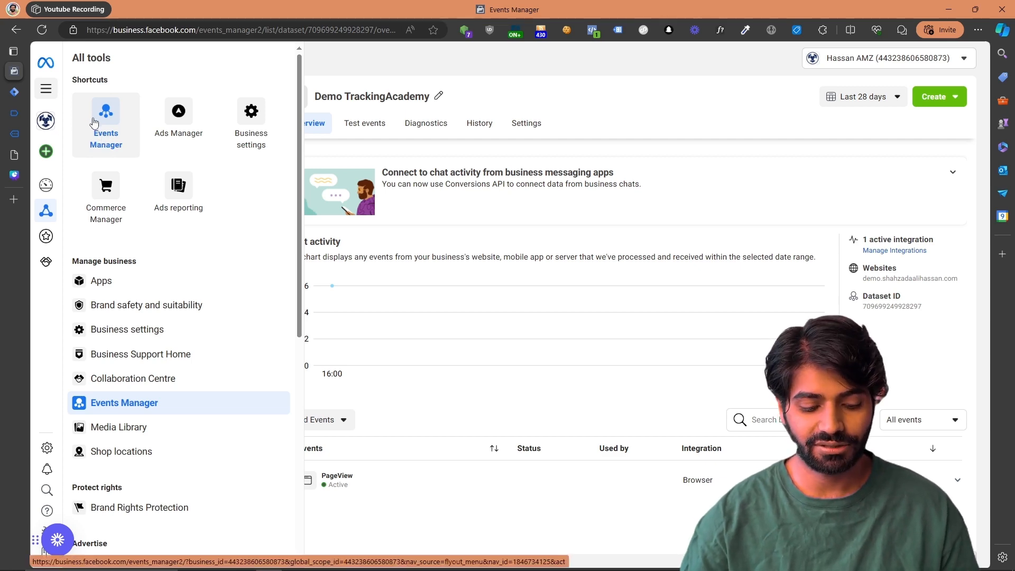
{"action": "scroll", "coordinate": [131, 285], "scroll_direction": "down", "scroll_amount": 5}
{"action": "scroll", "coordinate": [130, 285], "scroll_direction": "up", "scroll_amount": 5}
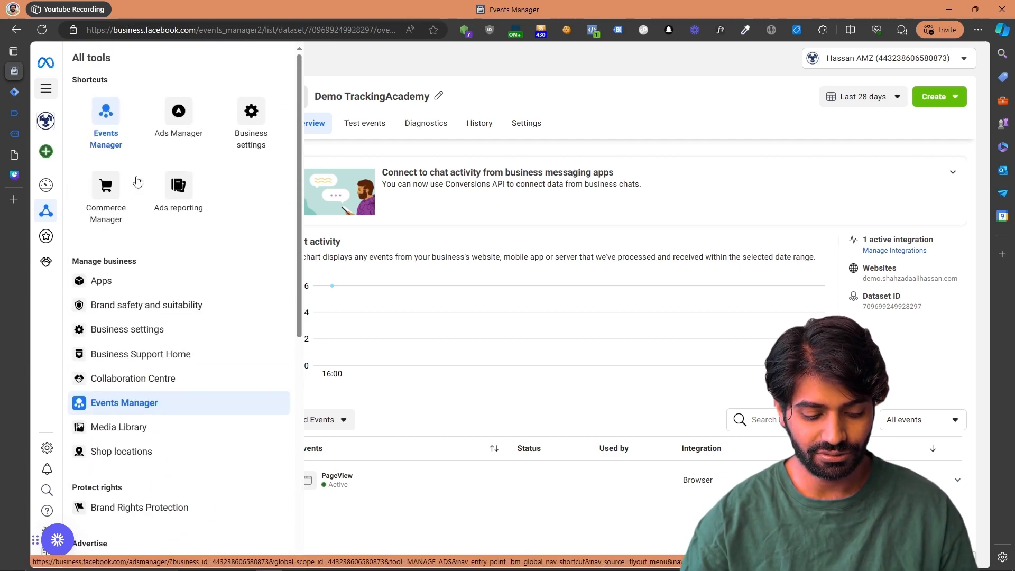
{"action": "left_click", "coordinate": [129, 411]}
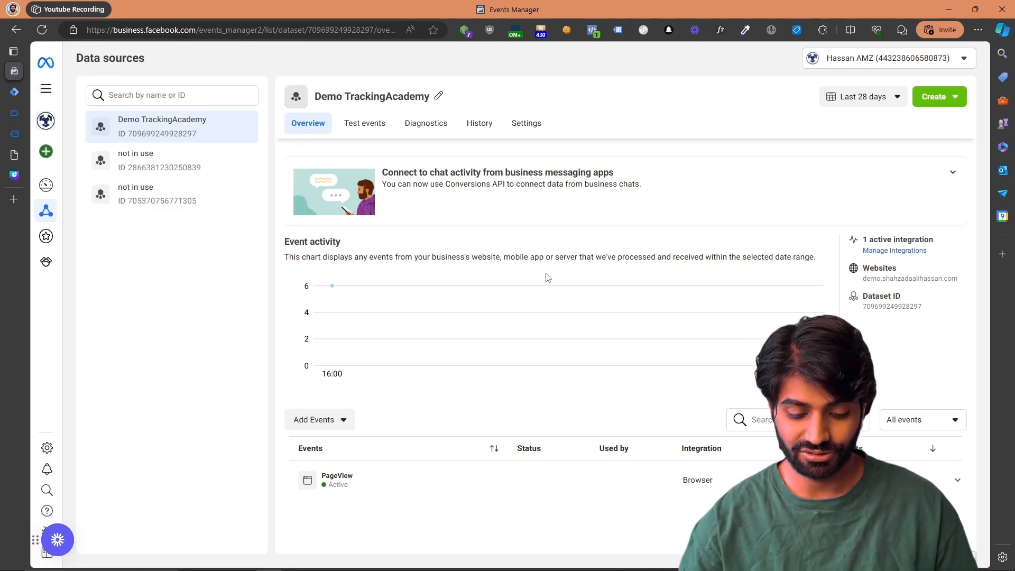
Step: Copy the dataset ID of the Demo TrackingAcademy data source to the clipboard
{"action": "mouse_move", "coordinate": [51, 185]}
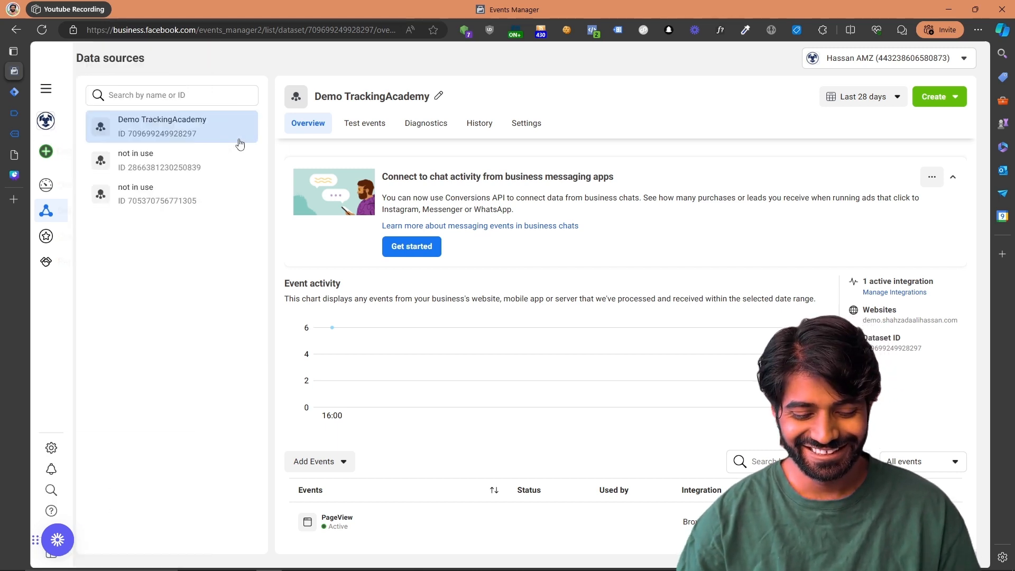
{"action": "left_click", "coordinate": [902, 349]}
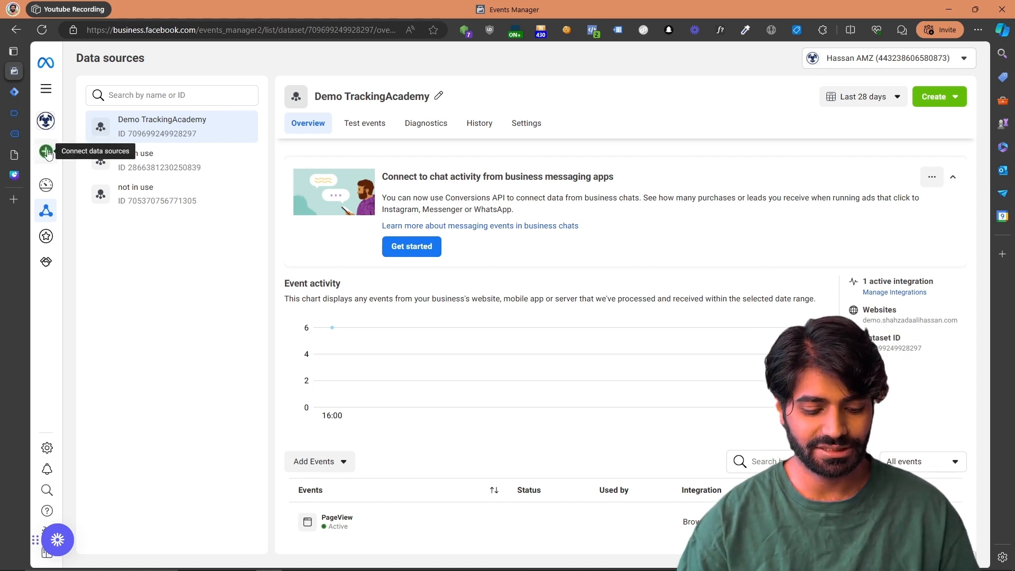
{"action": "mouse_move", "coordinate": [46, 153]}
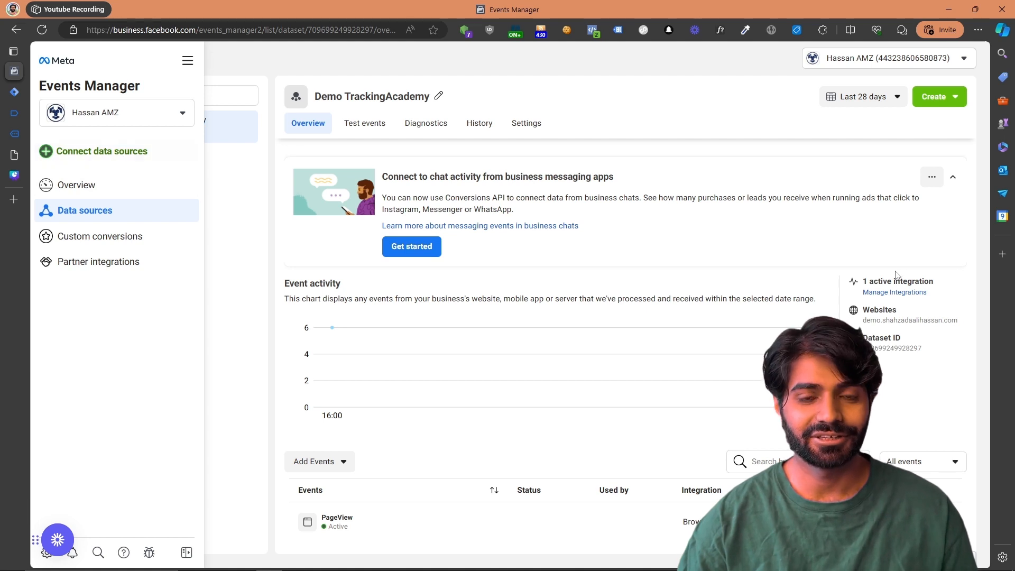
{"action": "left_click", "coordinate": [907, 353]}
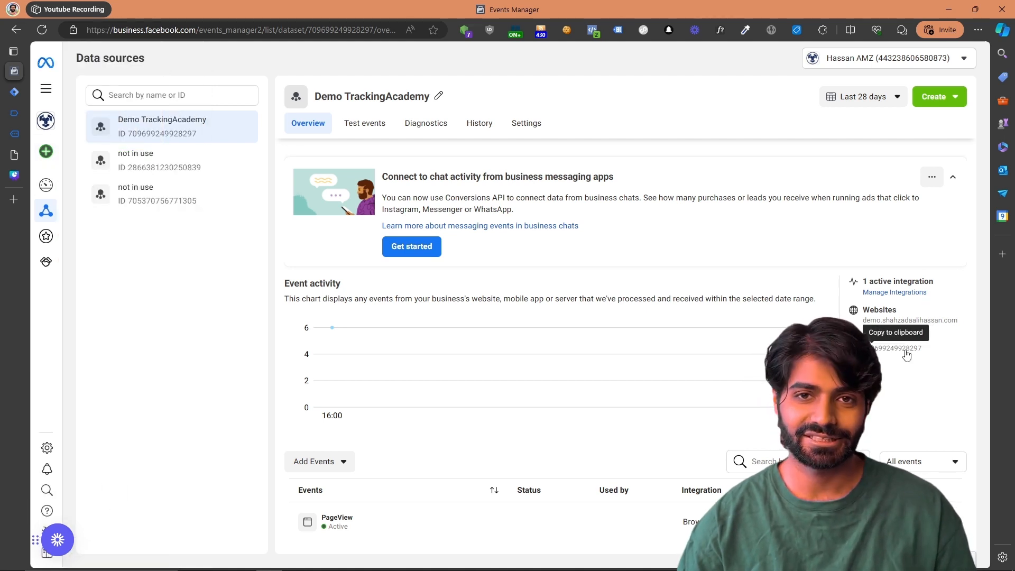
Step: Switch to Google Tag Manager and add the Facebook Pixel tag template by facebookarchive from the Community Template Gallery to the workspace
{"action": "left_click", "coordinate": [9, 94]}
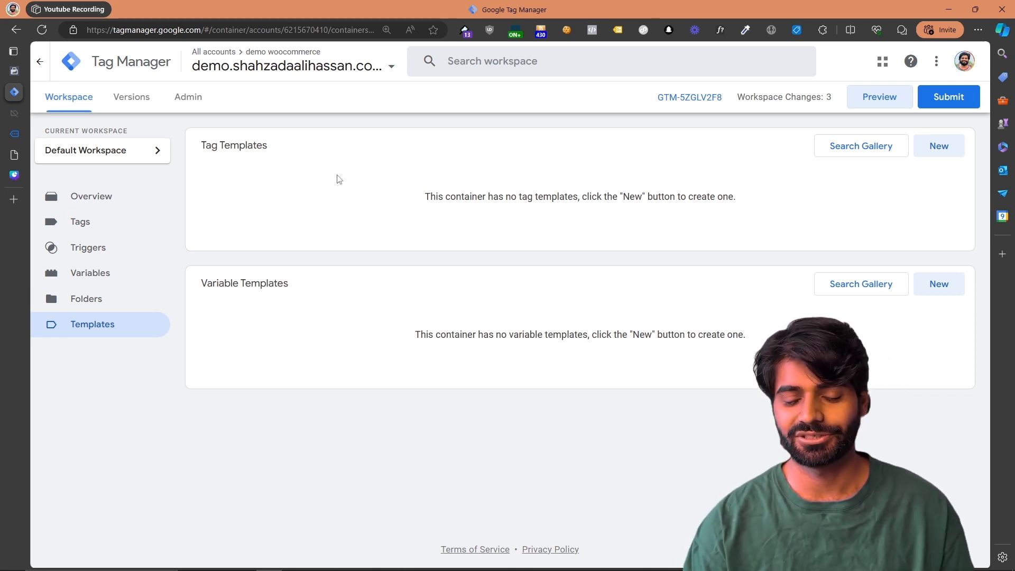
{"action": "left_click", "coordinate": [882, 145]}
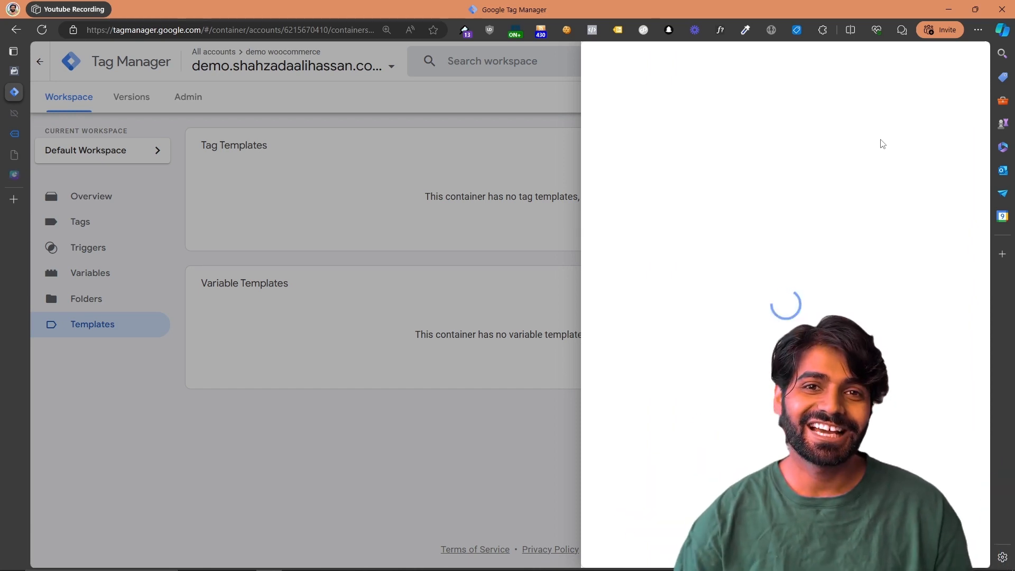
{"action": "left_click", "coordinate": [956, 61]}
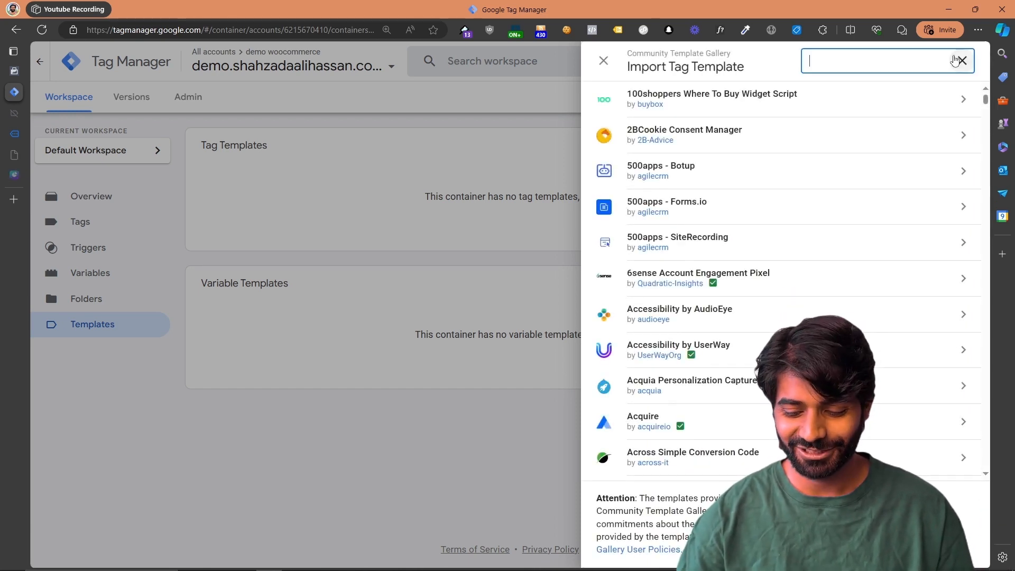
{"action": "type", "text": "faceboo"}
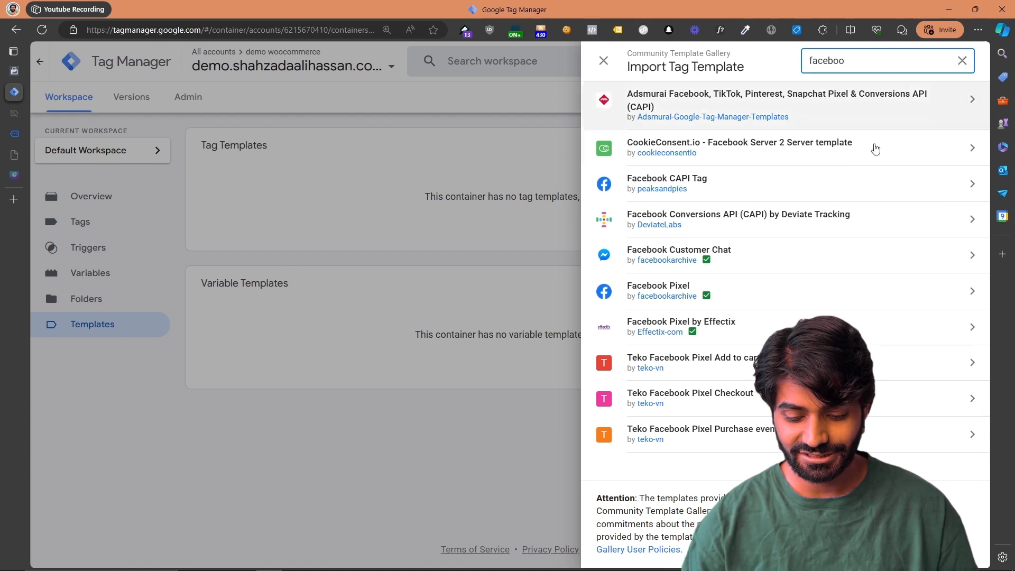
{"action": "left_click", "coordinate": [736, 297]}
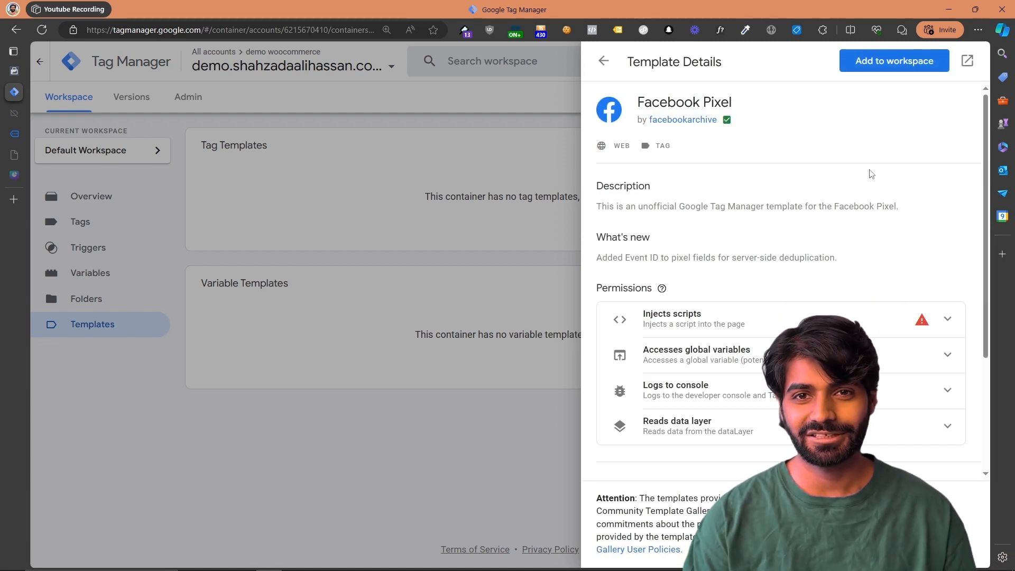
{"action": "left_click", "coordinate": [852, 63]}
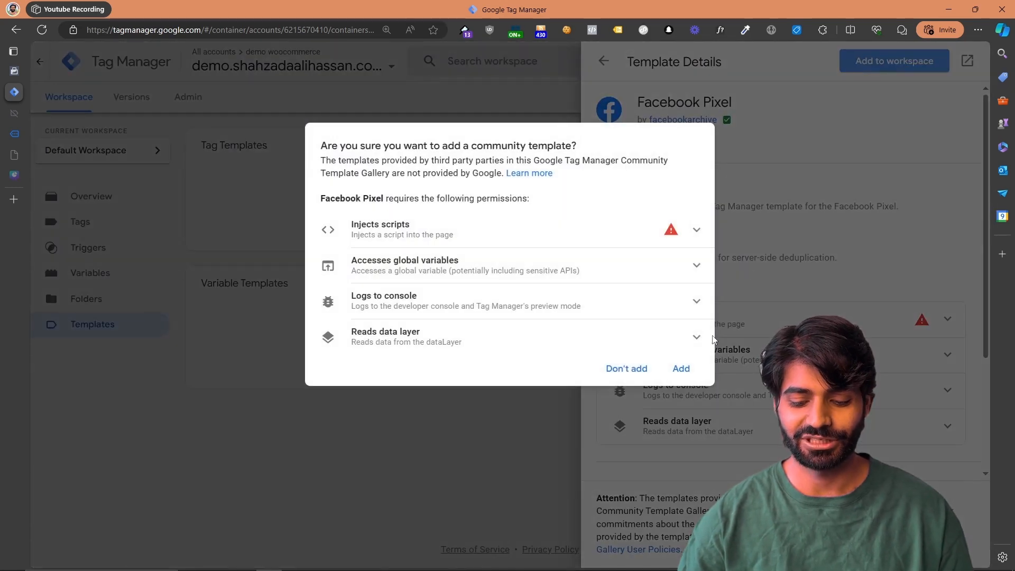
{"action": "left_click", "coordinate": [697, 370]}
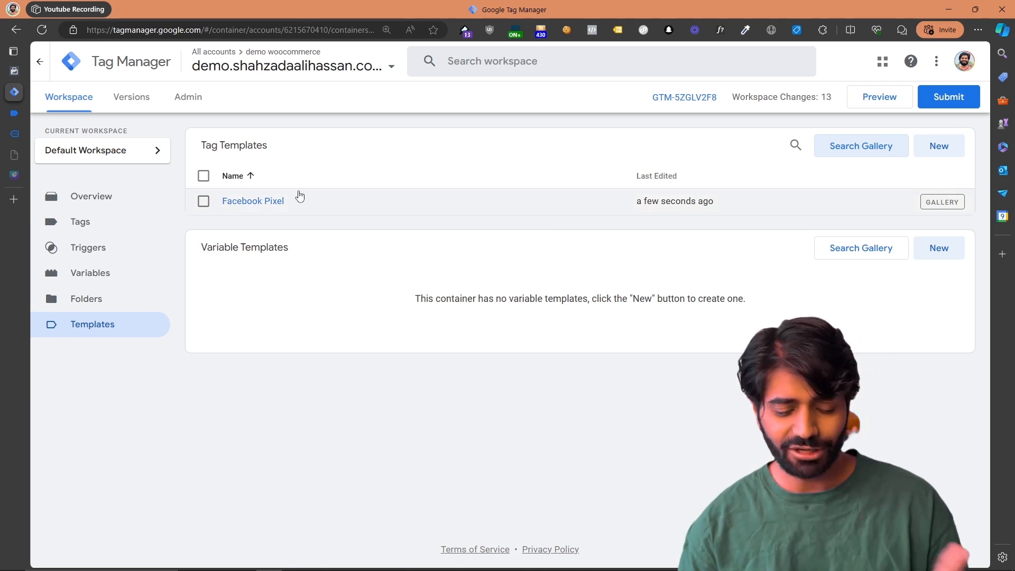
Step: Create a new tag in the container and set its firing trigger to All Pages
{"action": "left_click", "coordinate": [92, 220]}
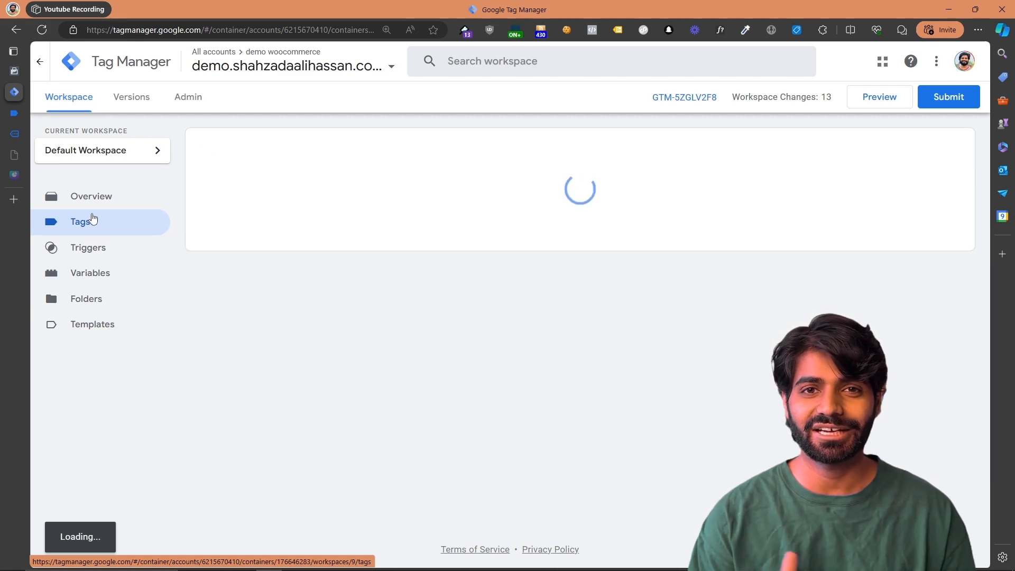
{"action": "left_click", "coordinate": [941, 154]}
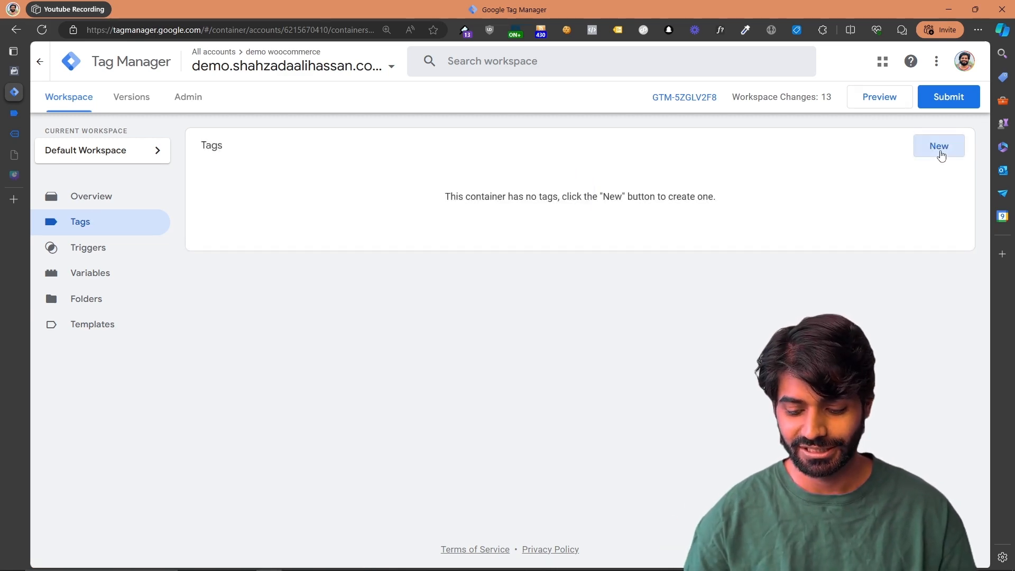
{"action": "left_click", "coordinate": [612, 368]}
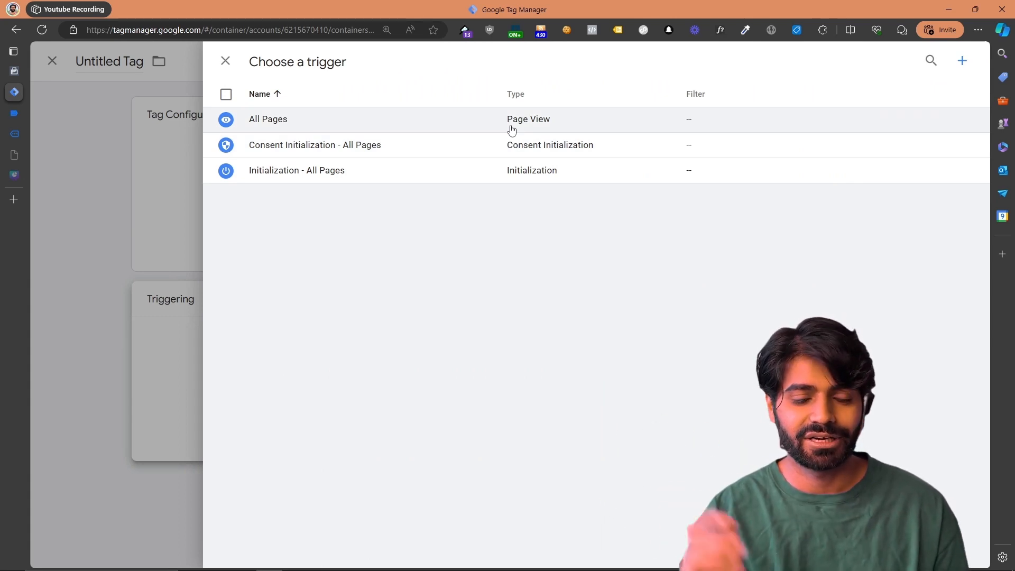
{"action": "left_click", "coordinate": [511, 129]}
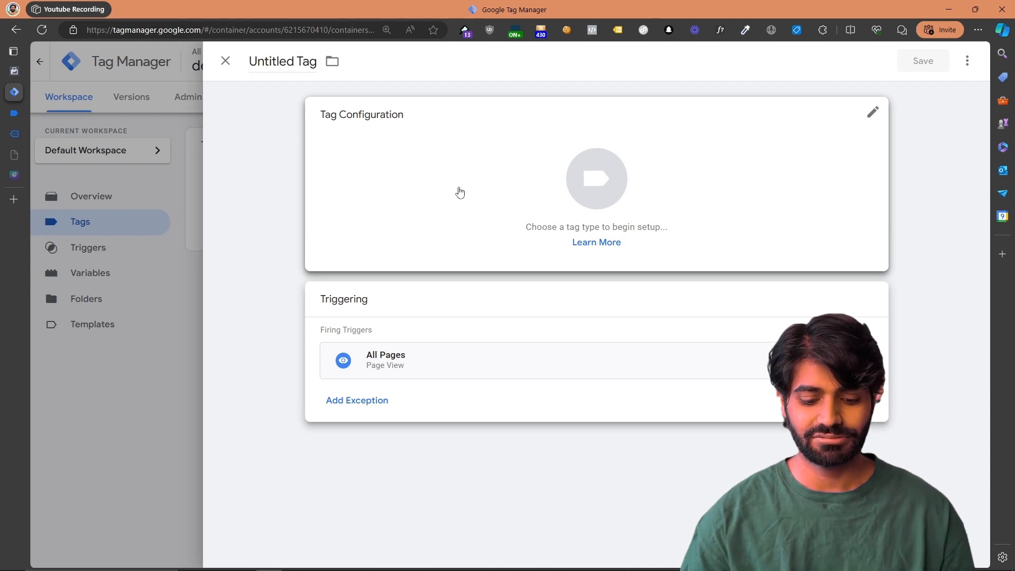
Step: Set the tag type to Facebook Pixel, paste the copied pixel ID, and use PageView as the standard event
{"action": "left_click", "coordinate": [457, 194]}
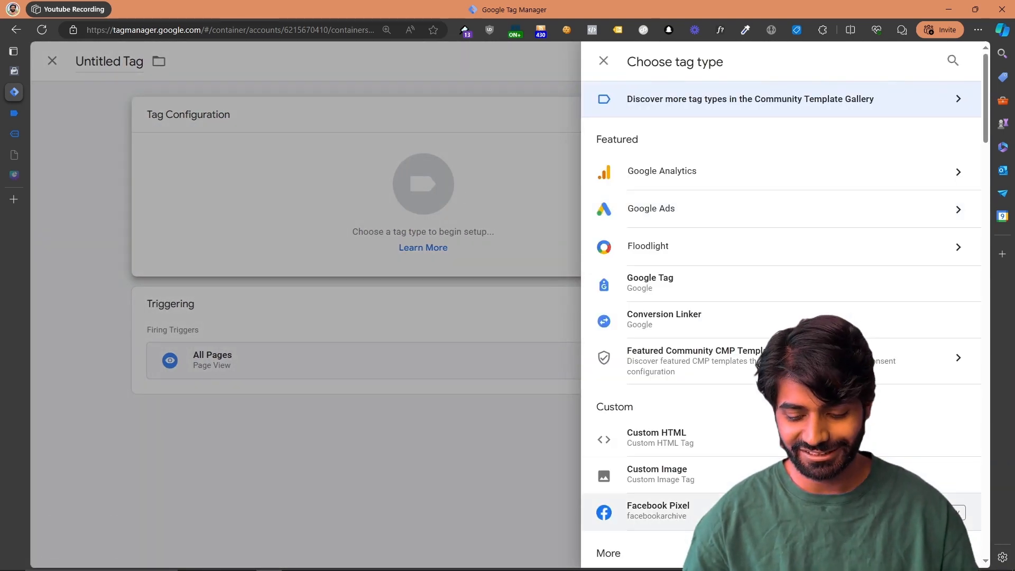
{"action": "left_click", "coordinate": [659, 511]}
{"action": "left_click", "coordinate": [384, 266]}
{"action": "key", "text": "ctrl+v"}
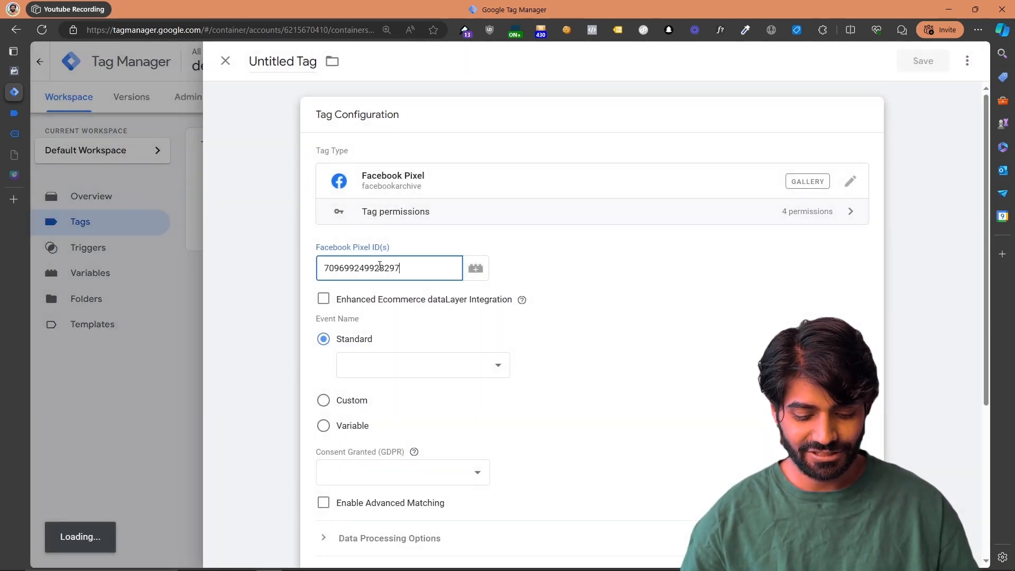
{"action": "left_click", "coordinate": [398, 354]}
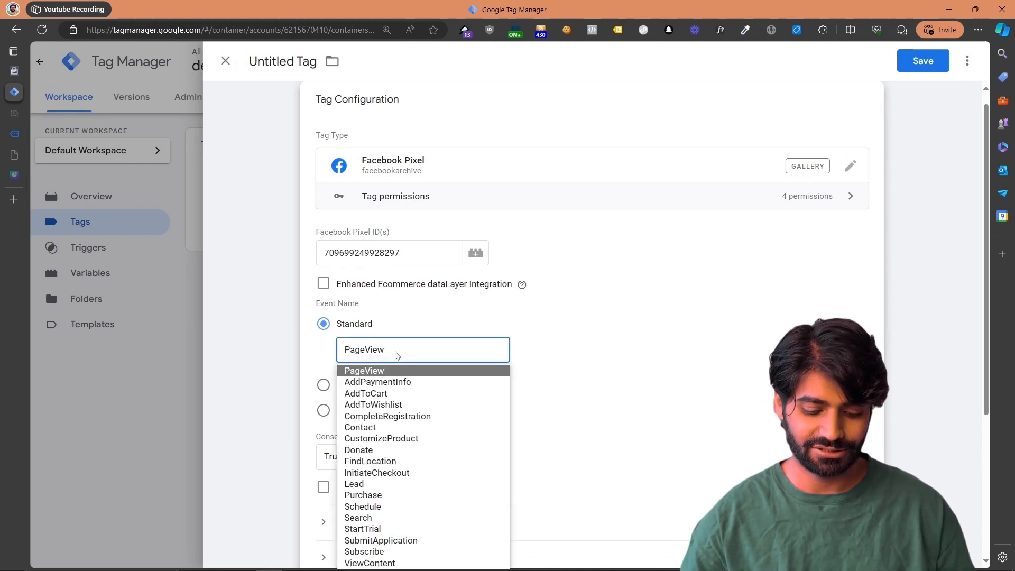
{"action": "left_click", "coordinate": [397, 352]}
Step: Clear the tag's pixel ID and create a Constant variable for it that holds the copied dataset ID
{"action": "double_click", "coordinate": [410, 248]}
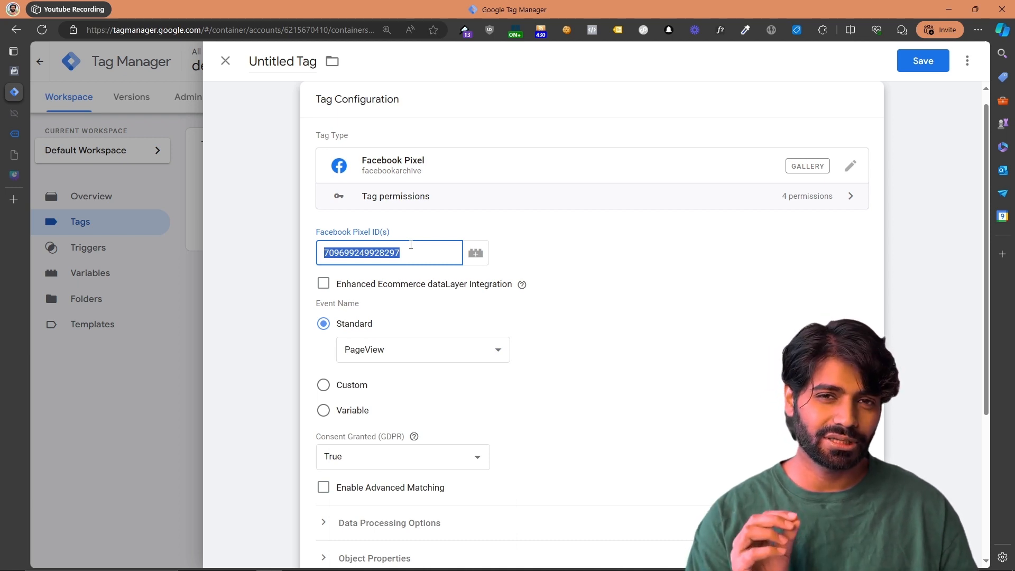
{"action": "key", "text": "BackSpace"}
{"action": "left_click", "coordinate": [475, 251]}
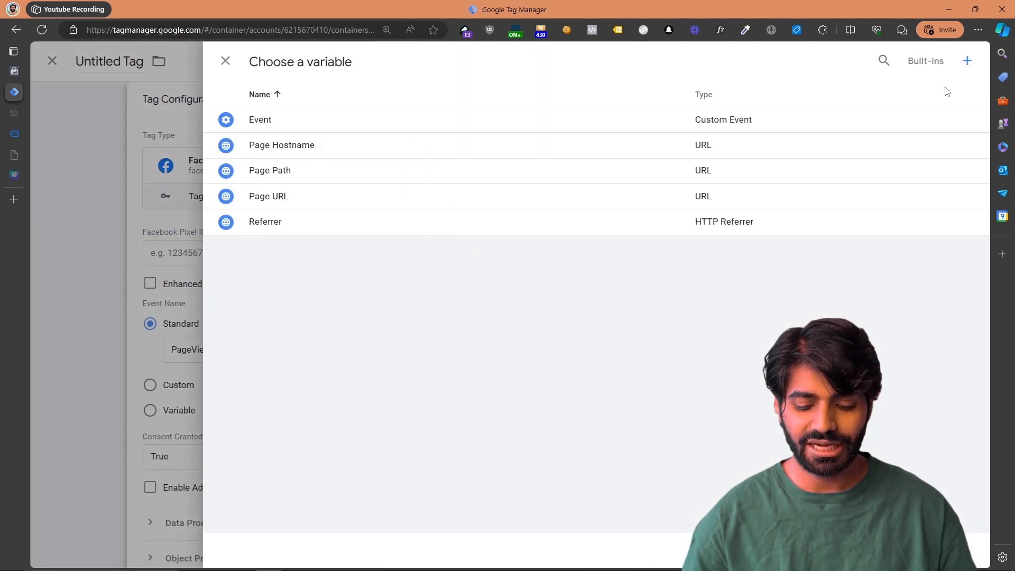
{"action": "left_click", "coordinate": [964, 61]}
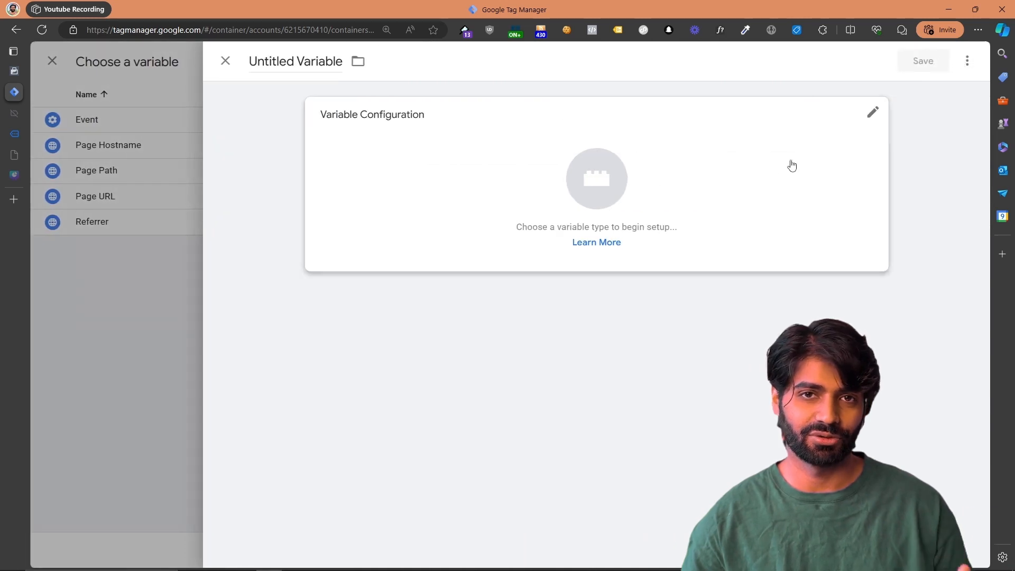
{"action": "left_click", "coordinate": [781, 169]}
{"action": "scroll", "coordinate": [780, 248], "scroll_direction": "down", "scroll_amount": 2}
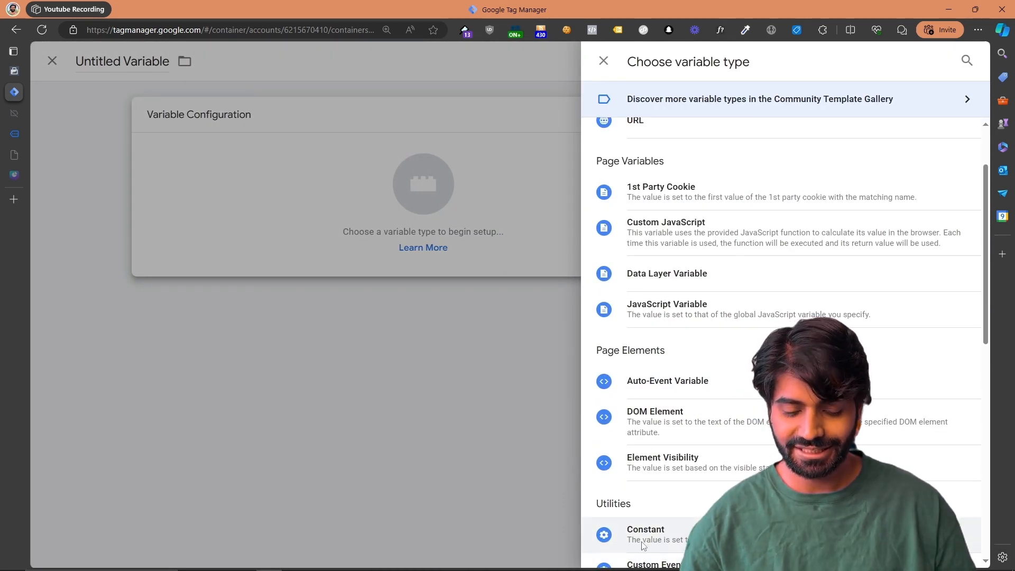
{"action": "left_click", "coordinate": [642, 540]}
{"action": "left_click", "coordinate": [374, 235]}
{"action": "key", "text": "ctrl+v"}
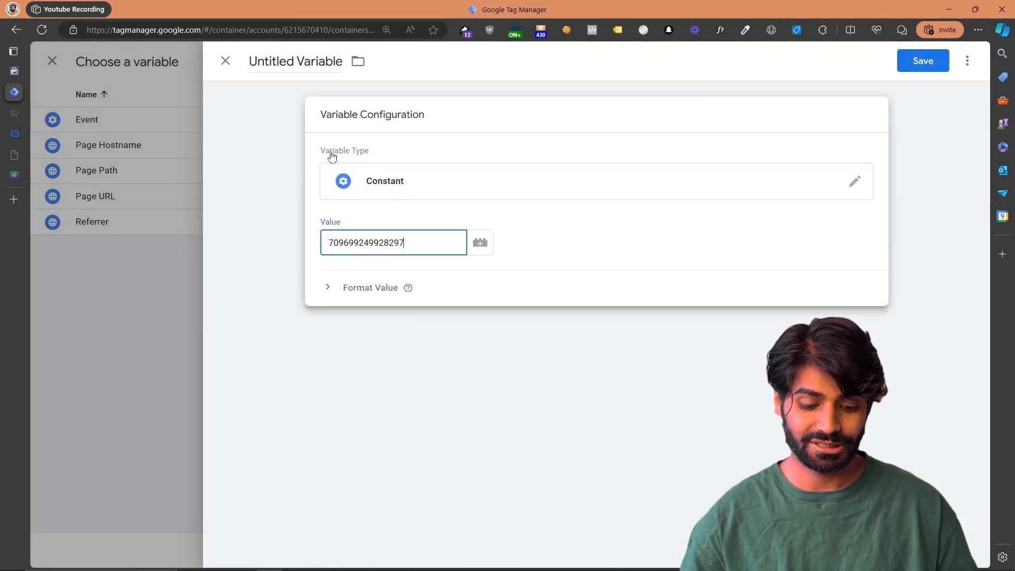
Step: Name the constant variable FB Pixel ID and save it into the tag's pixel ID field
{"action": "left_click", "coordinate": [292, 67]}
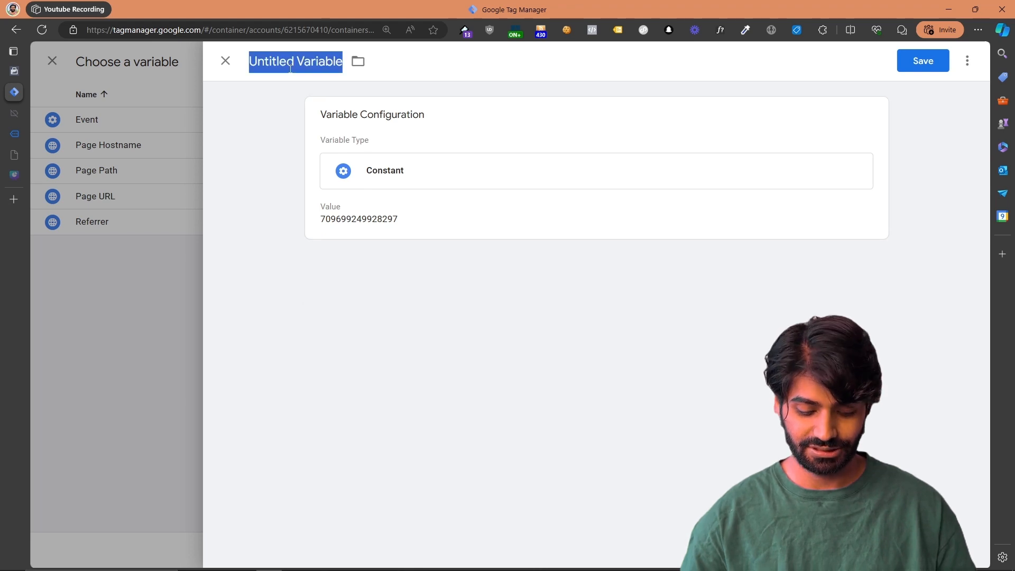
{"action": "type", "text": "FB Pixel ID"}
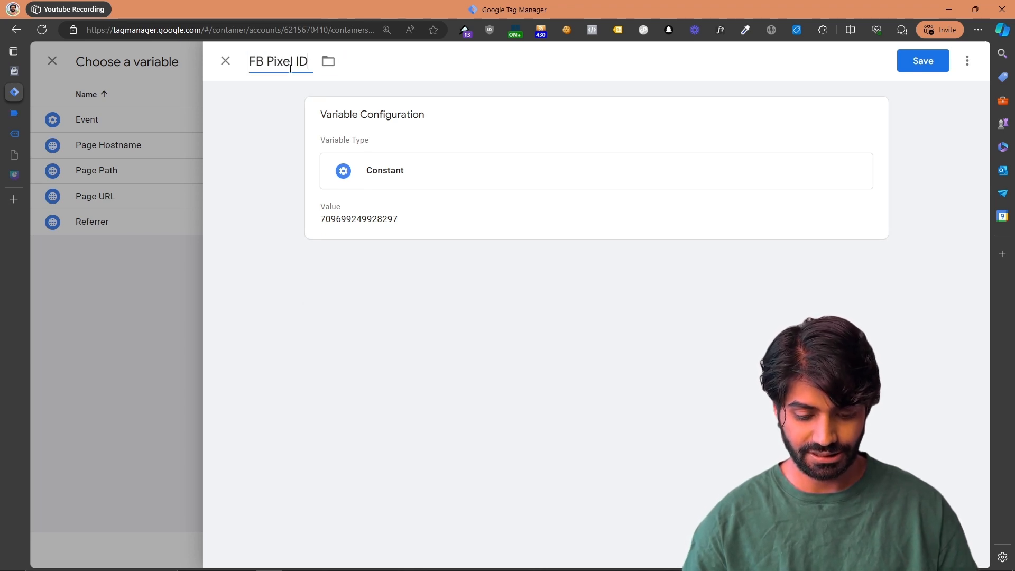
{"action": "left_click", "coordinate": [935, 69]}
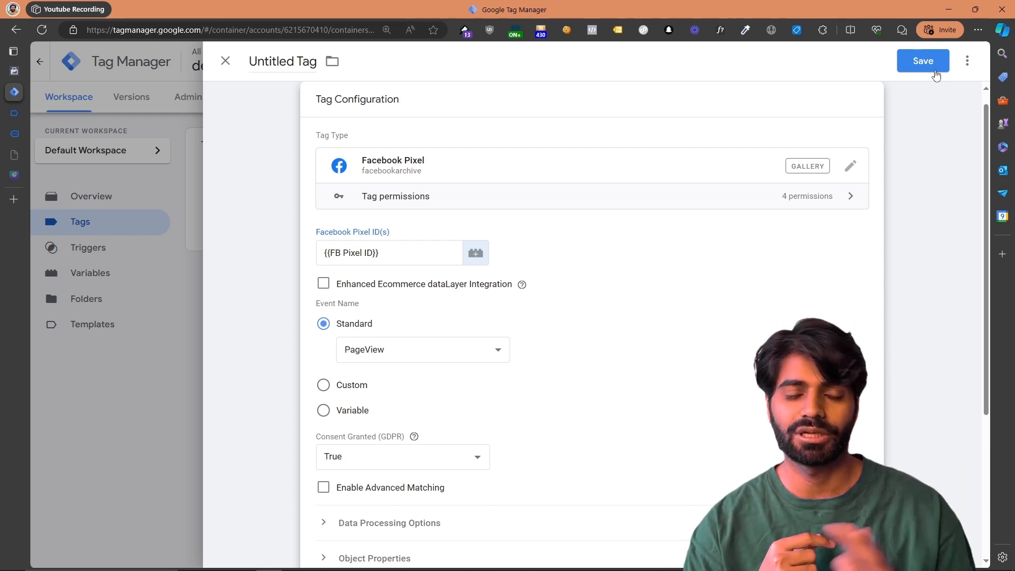
Step: Name the tag FB Configuration Tag and save it
{"action": "left_click", "coordinate": [291, 64]}
{"action": "type", "text": "FB Co"}
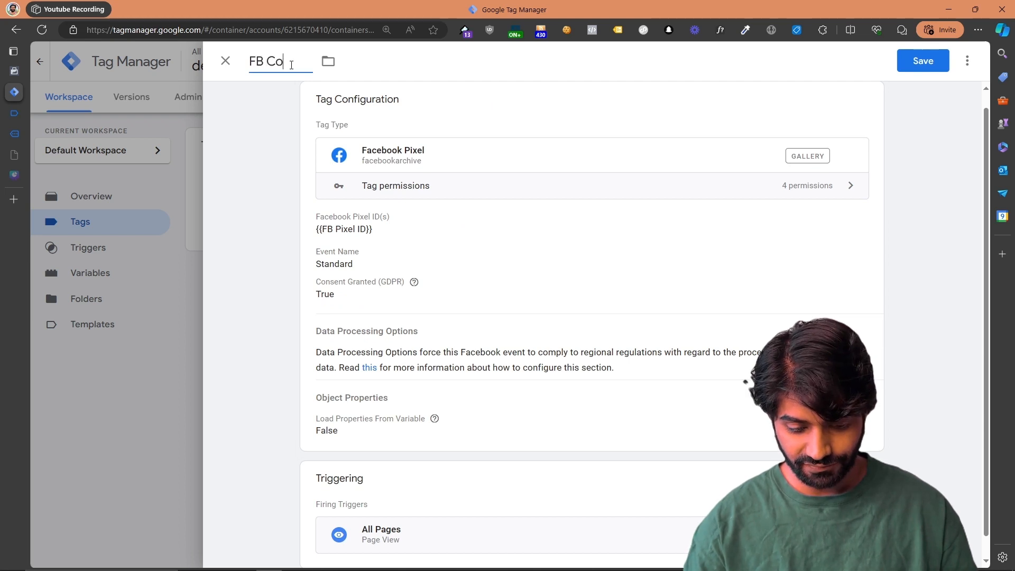
{"action": "type", "text": "nfiguration Ta"}
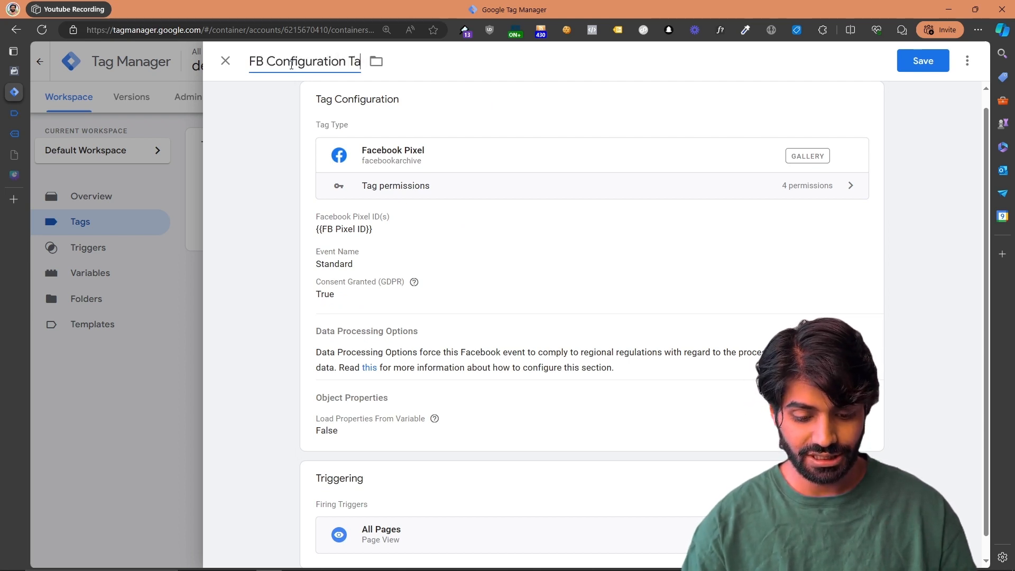
{"action": "type", "text": "g"}
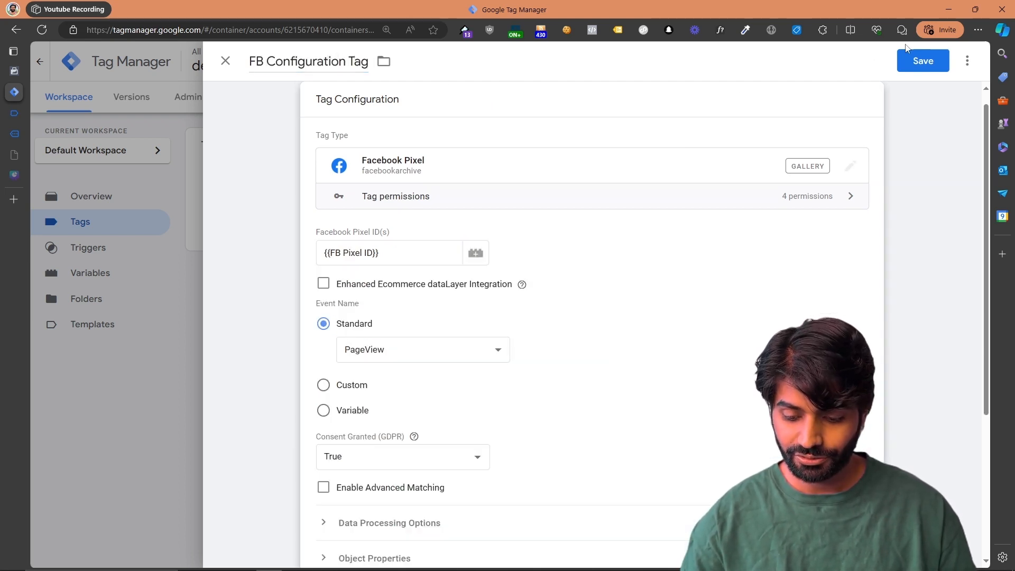
{"action": "left_click", "coordinate": [925, 70]}
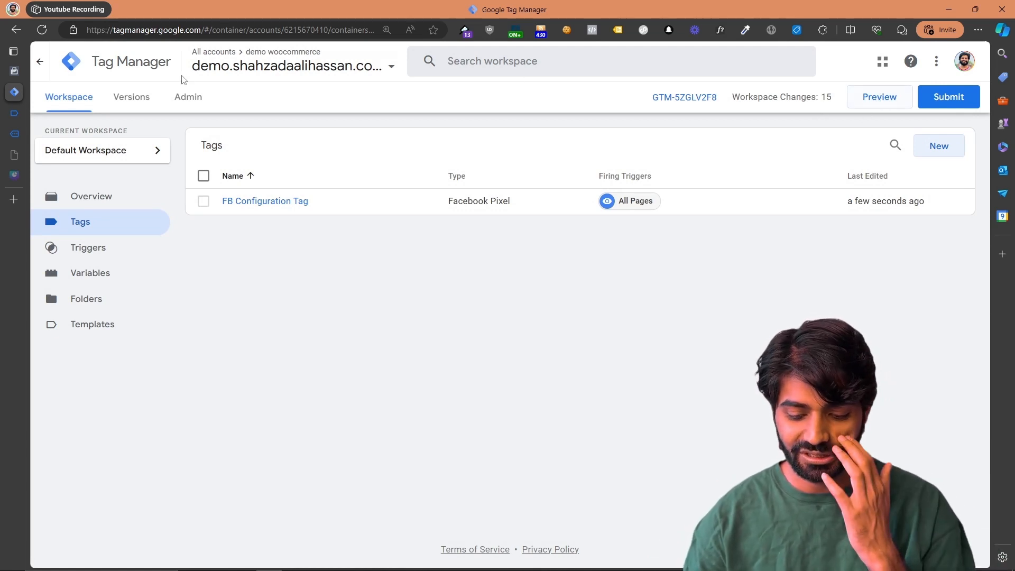
Step: Open the data source's test events in Events Manager, and start previewing the container from Google Tag Manager
{"action": "left_click", "coordinate": [12, 72]}
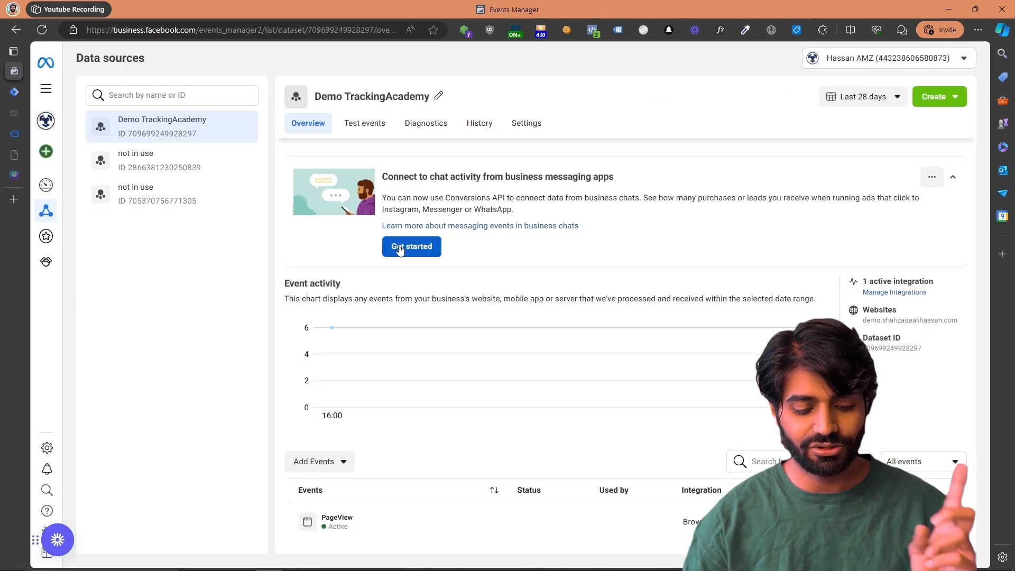
{"action": "left_click", "coordinate": [381, 129]}
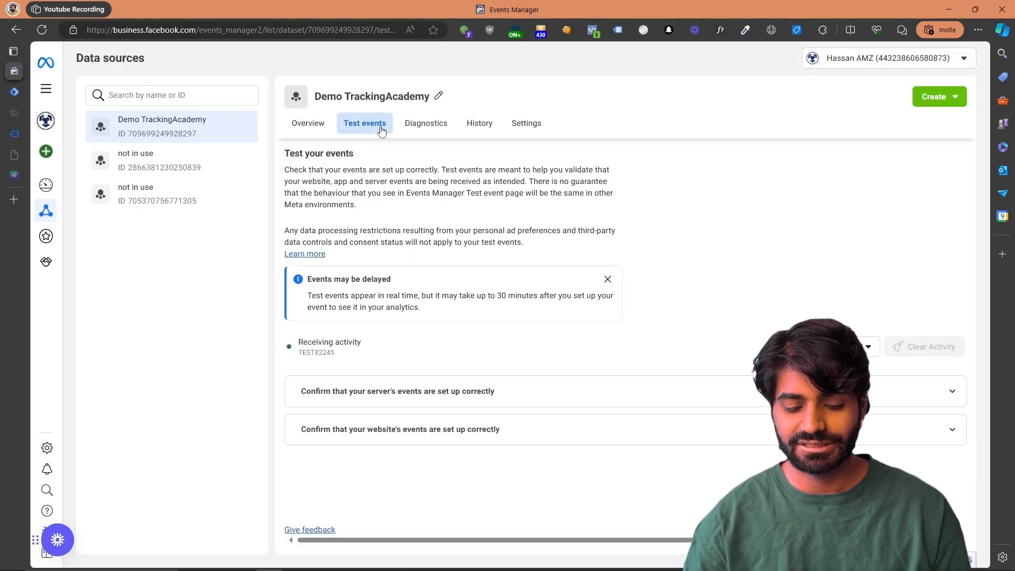
{"action": "left_click", "coordinate": [14, 92]}
{"action": "left_click", "coordinate": [876, 98]}
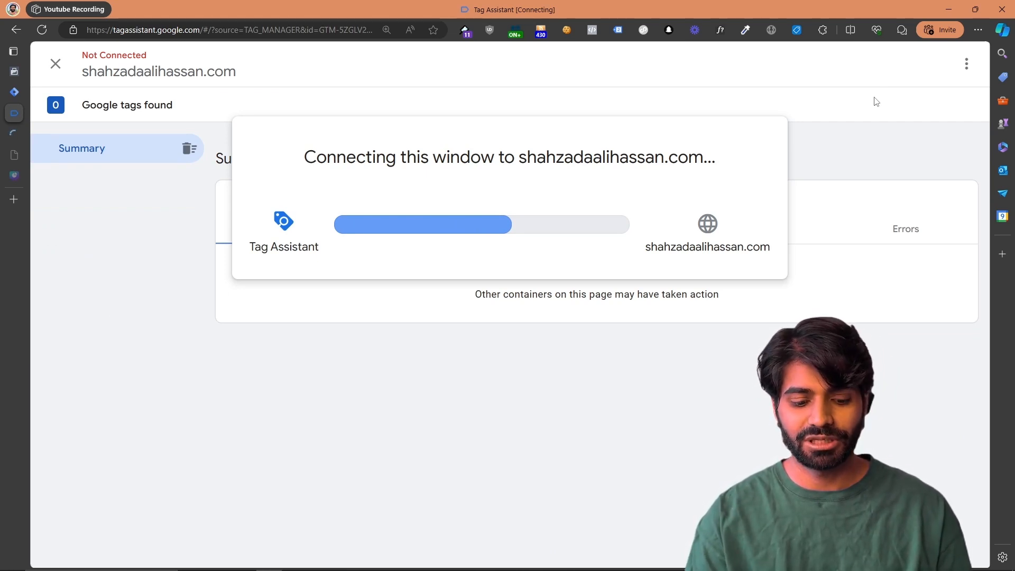
Step: Switch to the connected shop page and inspect its PageView event details with Meta Pixel Helper
{"action": "left_click", "coordinate": [13, 135]}
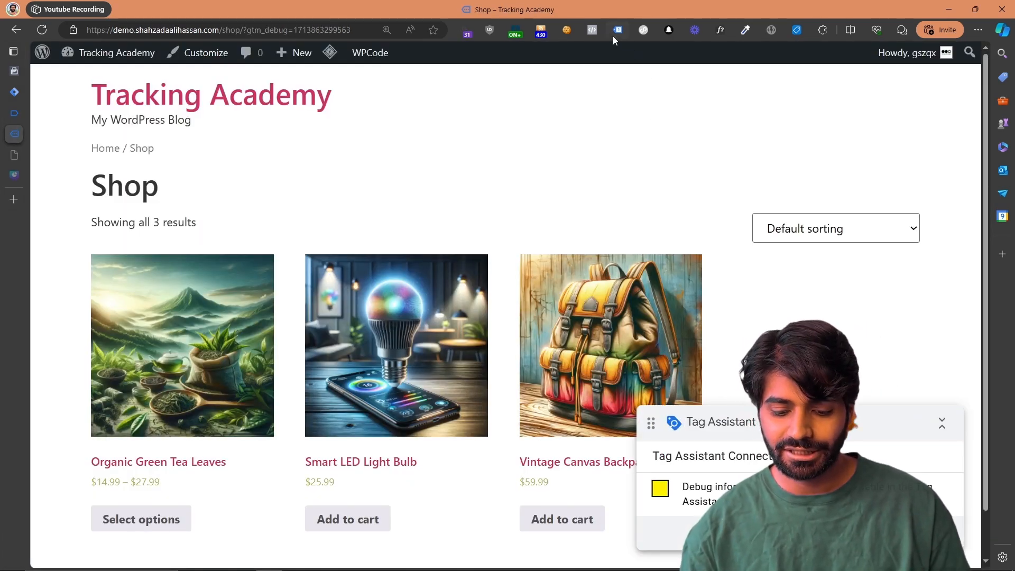
{"action": "left_click", "coordinate": [591, 32]}
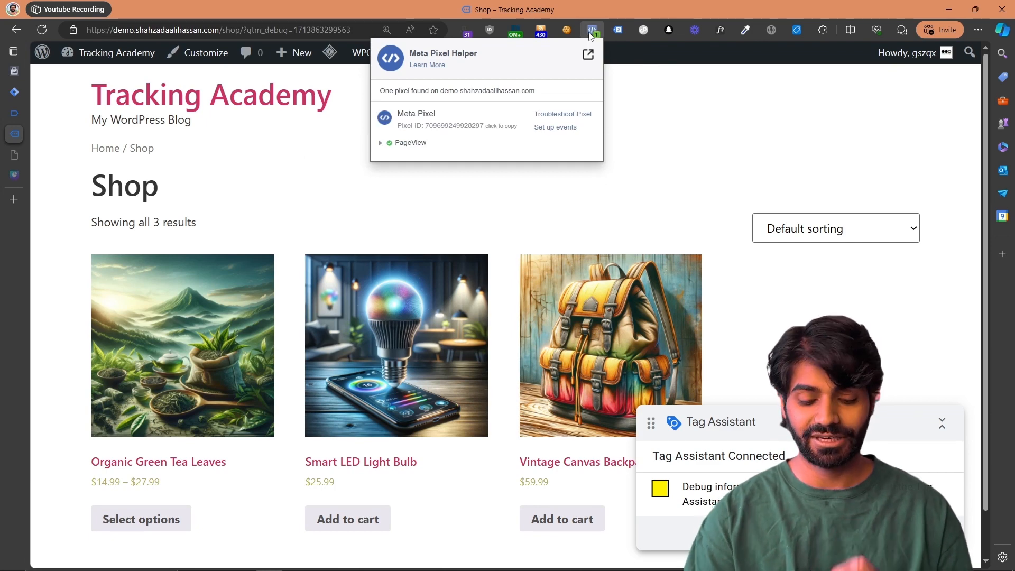
{"action": "left_click", "coordinate": [408, 142]}
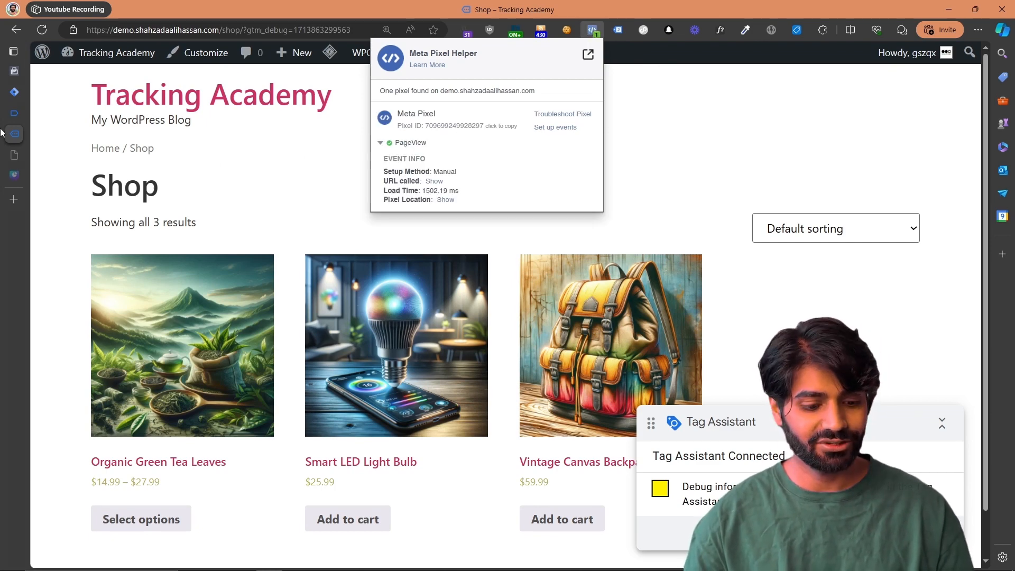
Step: Switch to Tag Assistant and examine the FB Configuration Tag's details under the Shop page's Container Loaded event
{"action": "left_click", "coordinate": [25, 114]}
{"action": "left_click", "coordinate": [171, 271]}
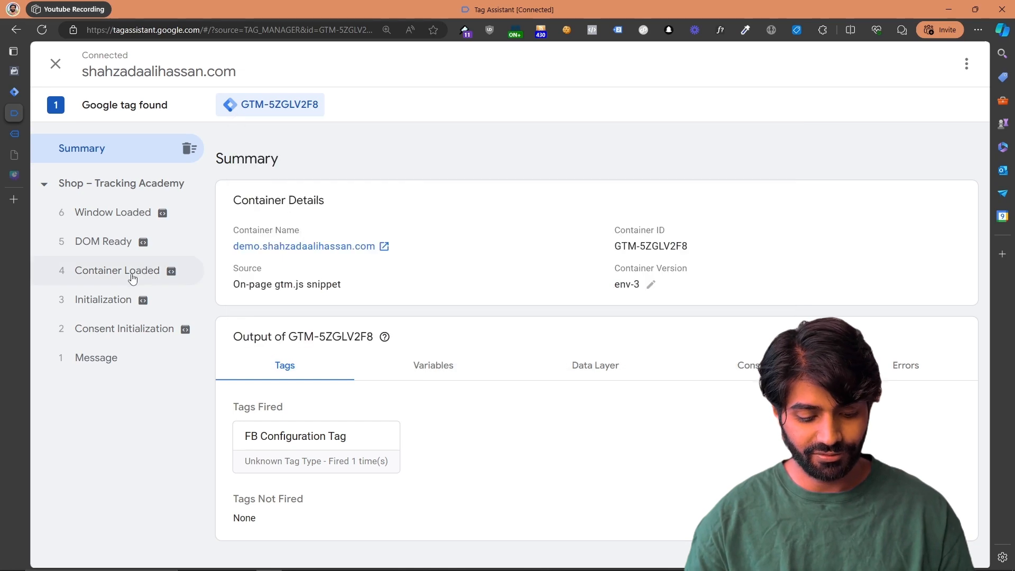
{"action": "left_click", "coordinate": [131, 274]}
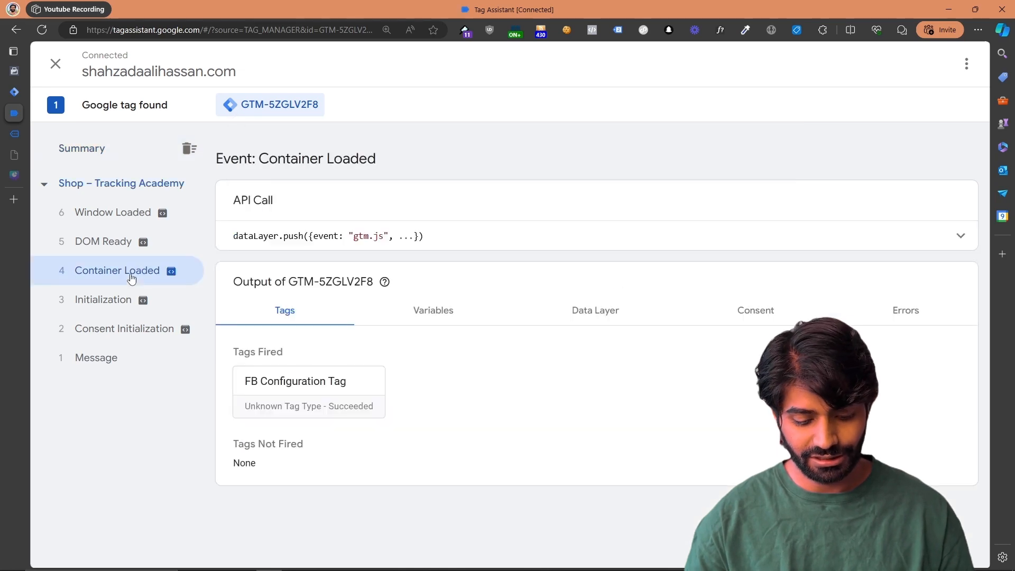
{"action": "left_click", "coordinate": [325, 405]}
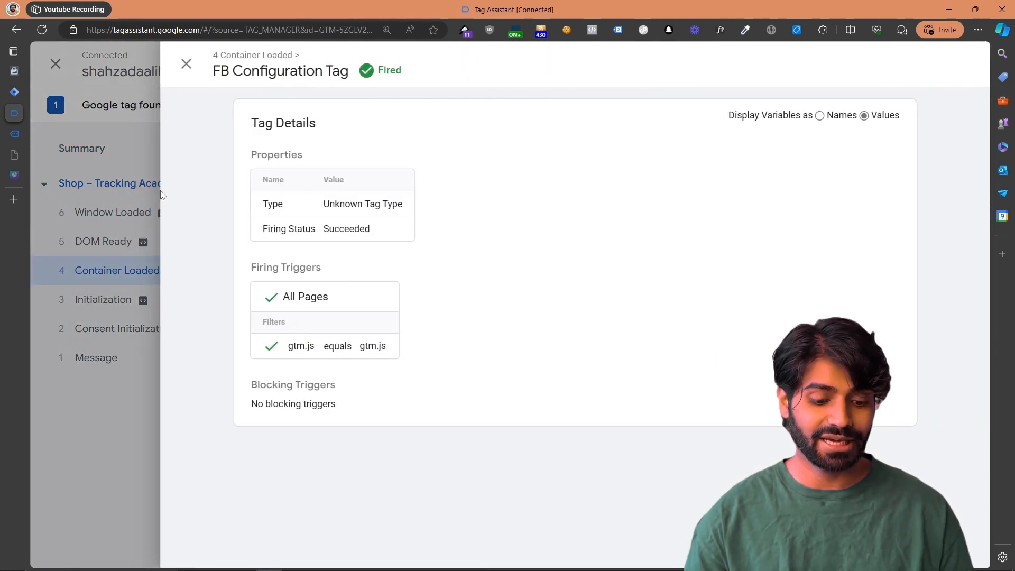
Step: Close the tag details, switch to Events Manager, and examine the PageView test event's URL and details
{"action": "left_click", "coordinate": [106, 167]}
{"action": "left_click", "coordinate": [14, 71]}
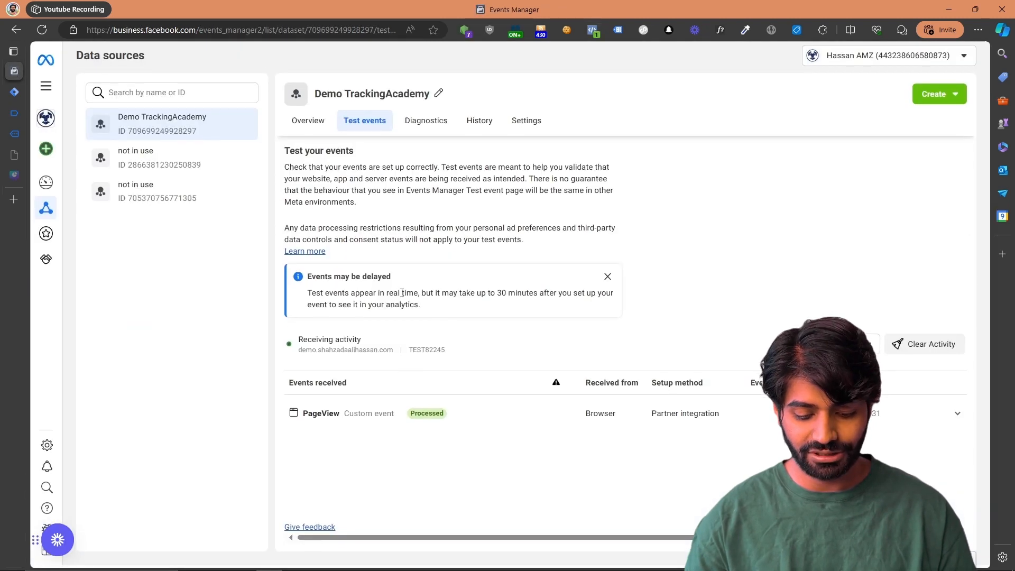
{"action": "left_click", "coordinate": [451, 419]}
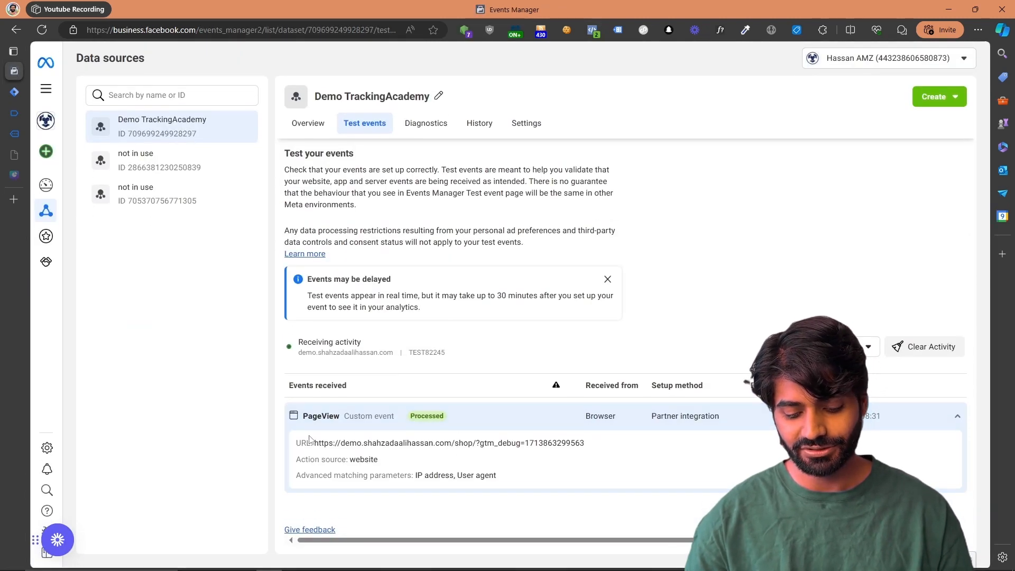
{"action": "left_click_drag", "start_coordinate": [592, 447], "coordinate": [316, 444]}
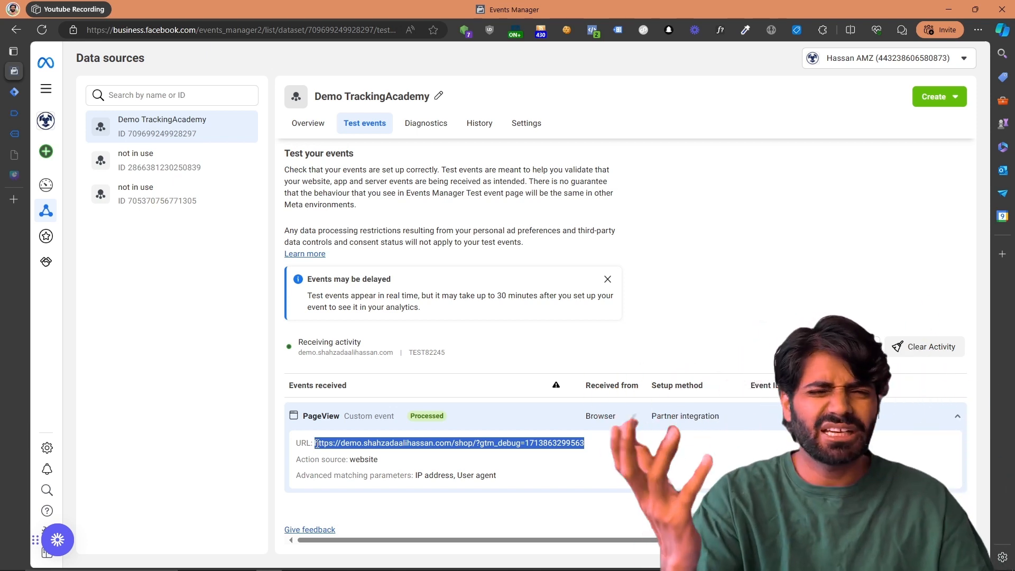
Step: Switch to the Google Tag Manager for WordPress settings and enable Track e-commerce in the WooCommerce integration
{"action": "mouse_move", "coordinate": [11, 396]}
{"action": "left_click", "coordinate": [63, 154]}
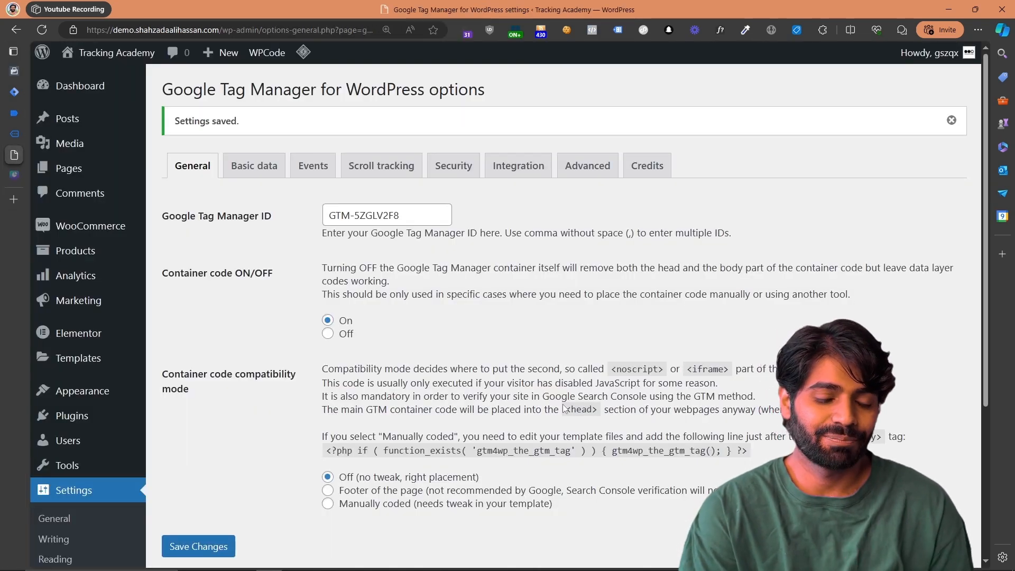
{"action": "left_click", "coordinate": [534, 165]}
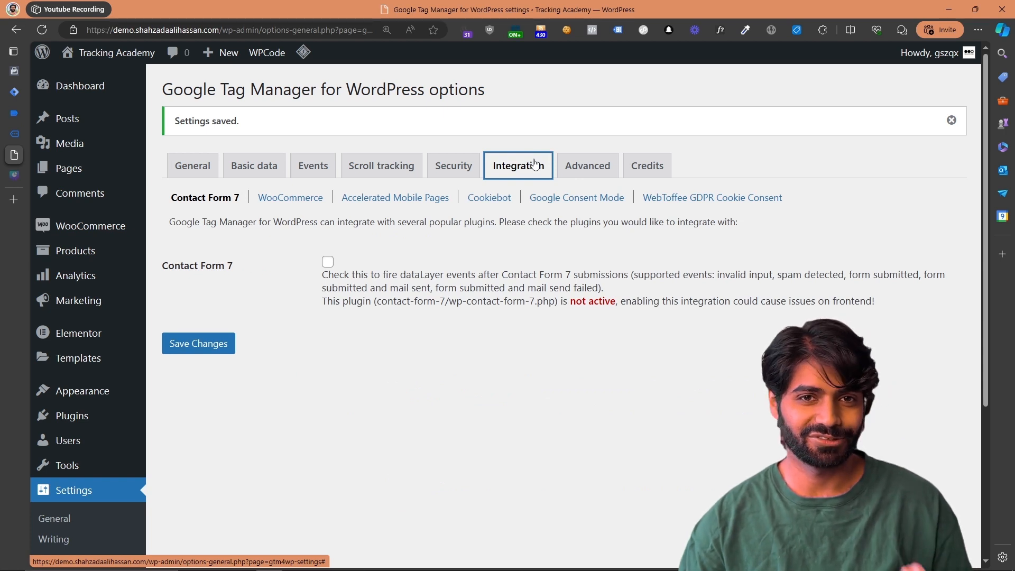
{"action": "left_click", "coordinate": [280, 202]}
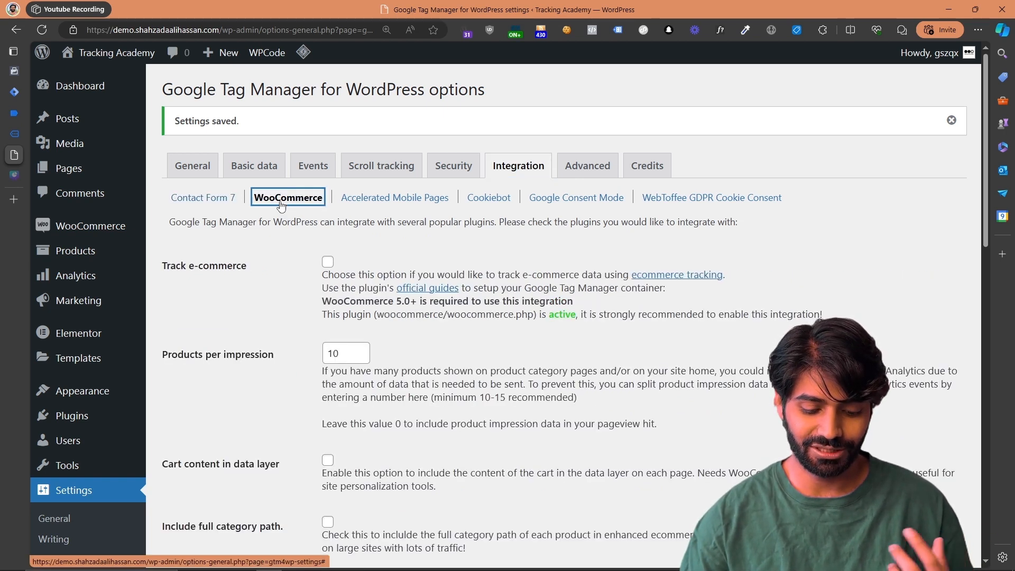
{"action": "left_click", "coordinate": [328, 264]}
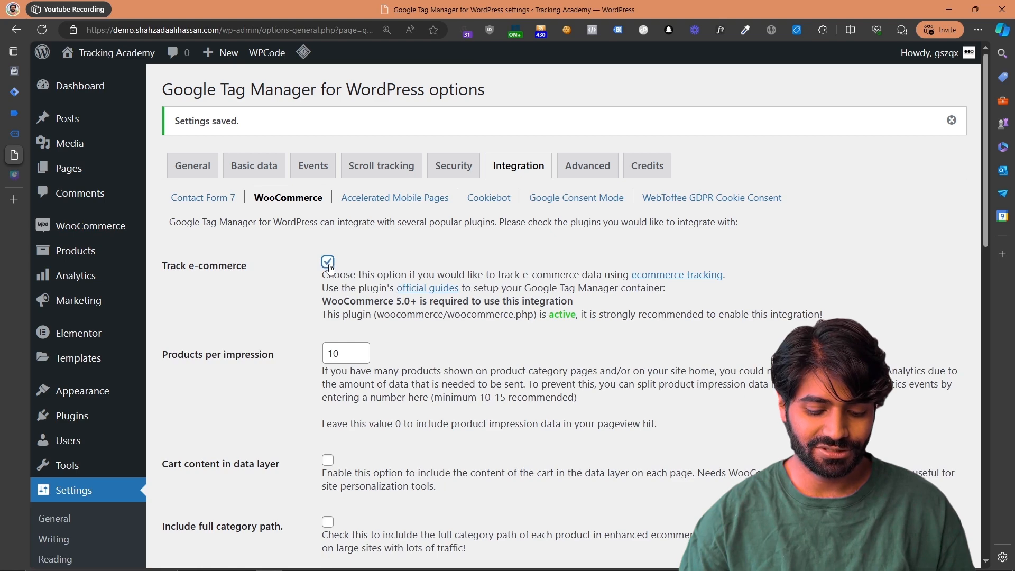
Step: Set Products per impression to 20 and save the plugin settings
{"action": "left_click", "coordinate": [347, 353]}
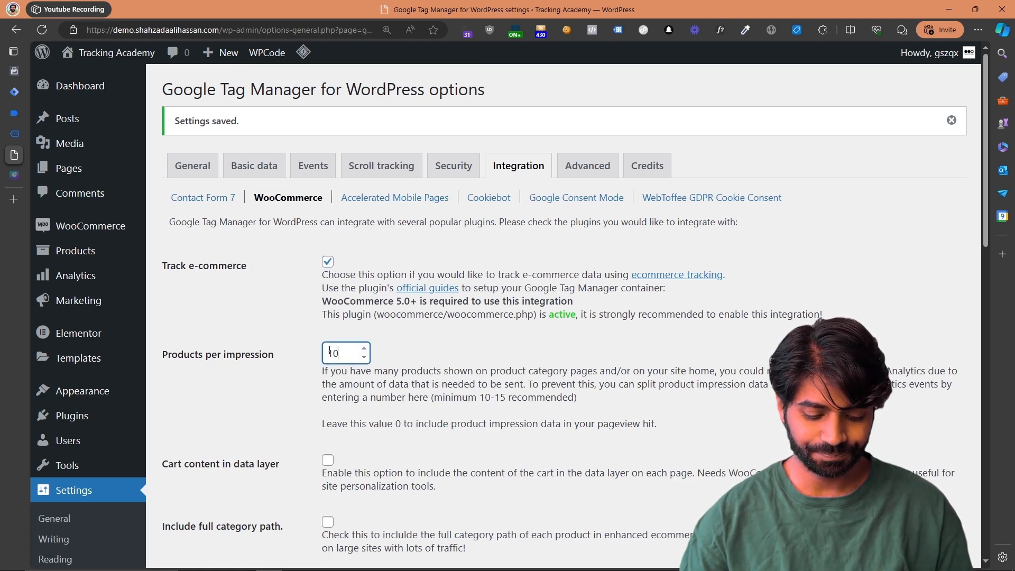
{"action": "double_click", "coordinate": [338, 353]}
{"action": "type", "text": "20"}
{"action": "scroll", "coordinate": [323, 355], "scroll_direction": "down", "scroll_amount": 20}
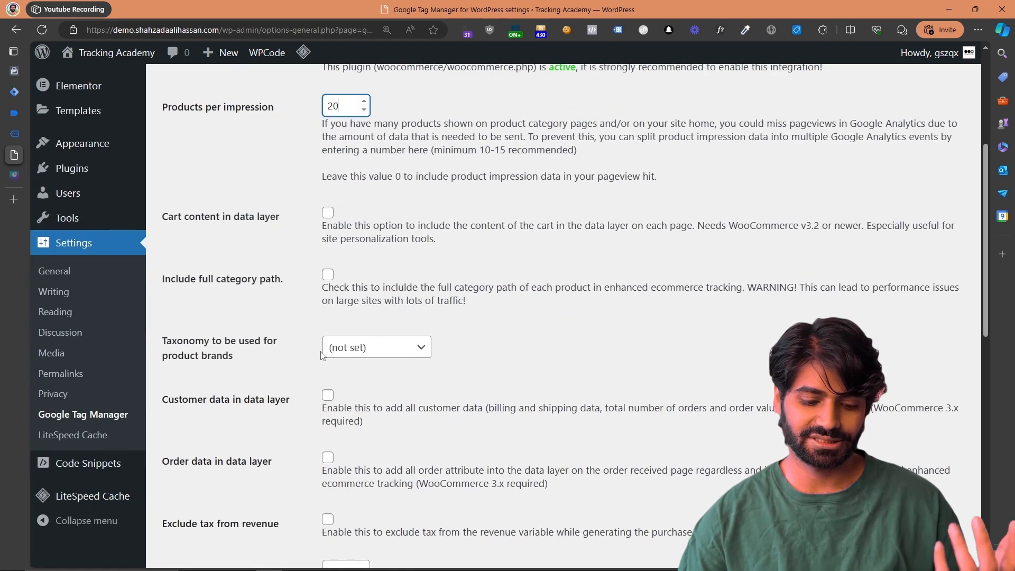
{"action": "left_click", "coordinate": [188, 490]}
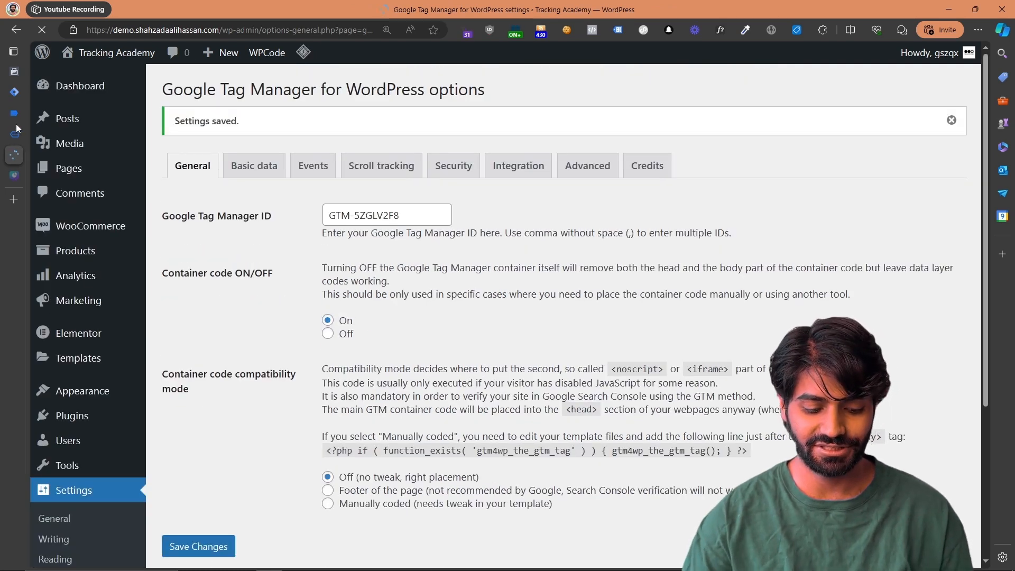
Step: Switch to the connected shop page, open the Organic Green Tea Leaves product, and choose the 100g size
{"action": "left_click", "coordinate": [17, 132]}
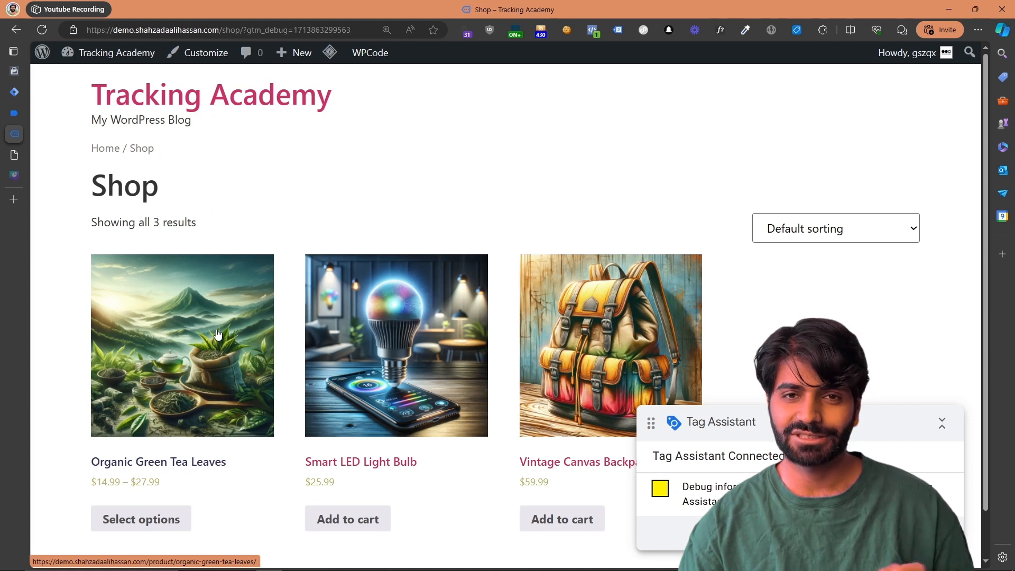
{"action": "left_click", "coordinate": [218, 335]}
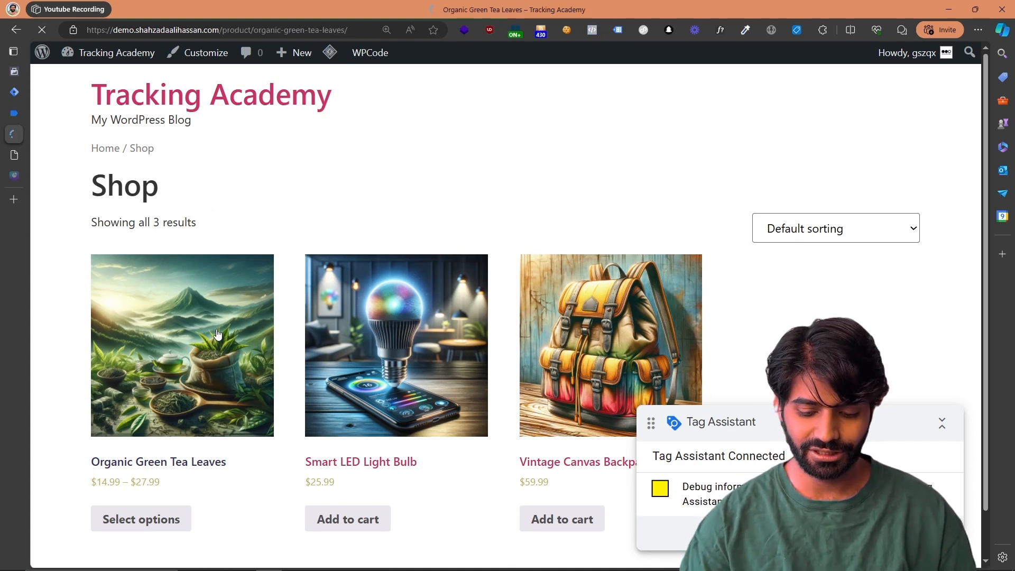
{"action": "left_click", "coordinate": [639, 327]}
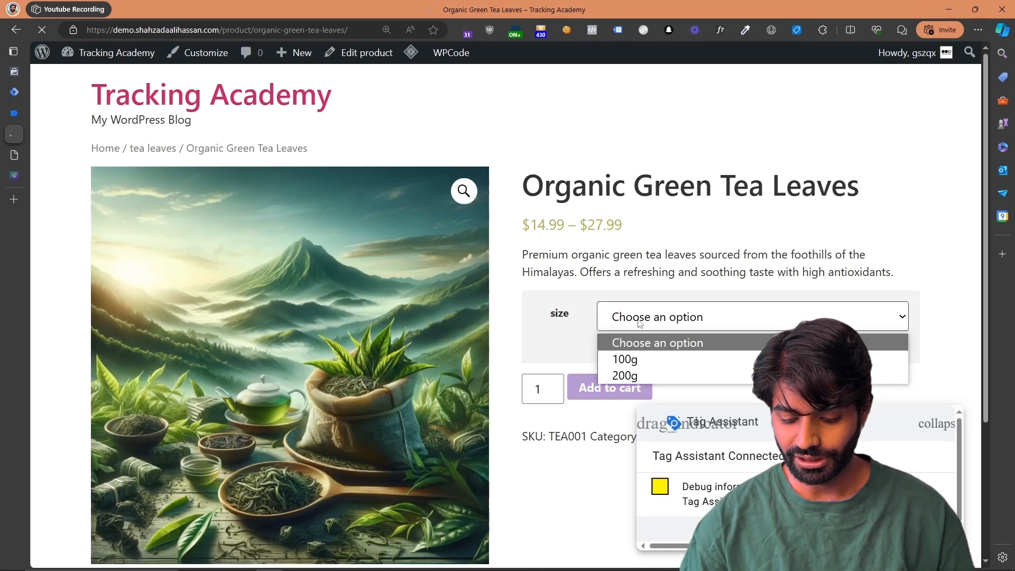
{"action": "left_click", "coordinate": [638, 360]}
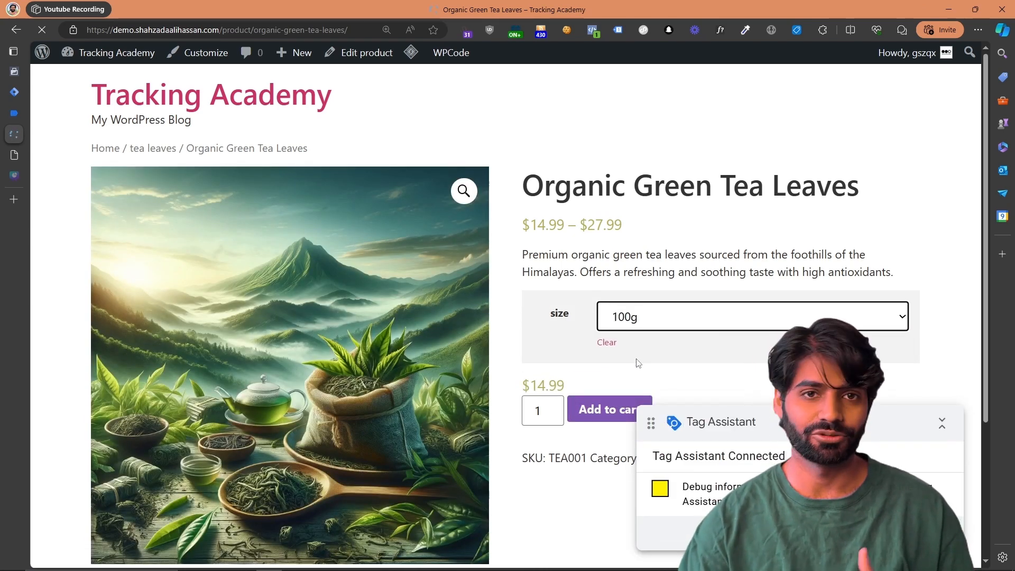
Step: Switch to Tag Assistant and examine the item data in the product page's view_item data layer push
{"action": "left_click", "coordinate": [32, 113]}
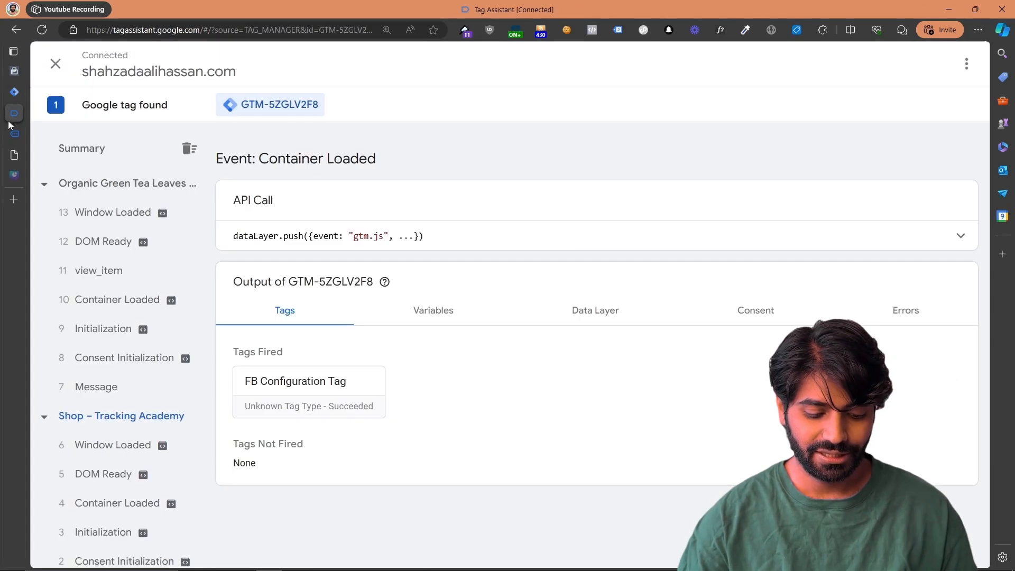
{"action": "left_click", "coordinate": [96, 280]}
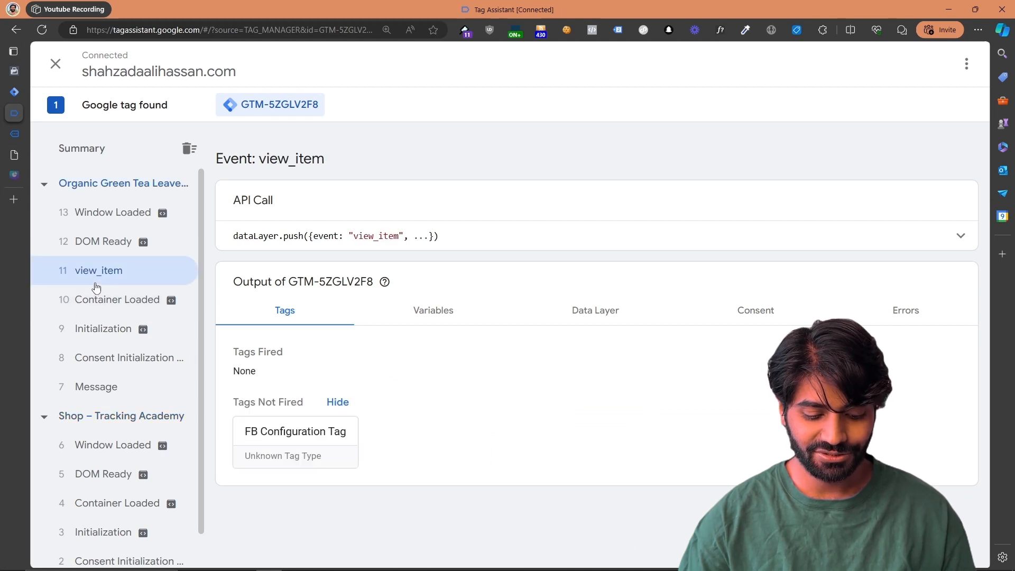
{"action": "left_click", "coordinate": [588, 237]}
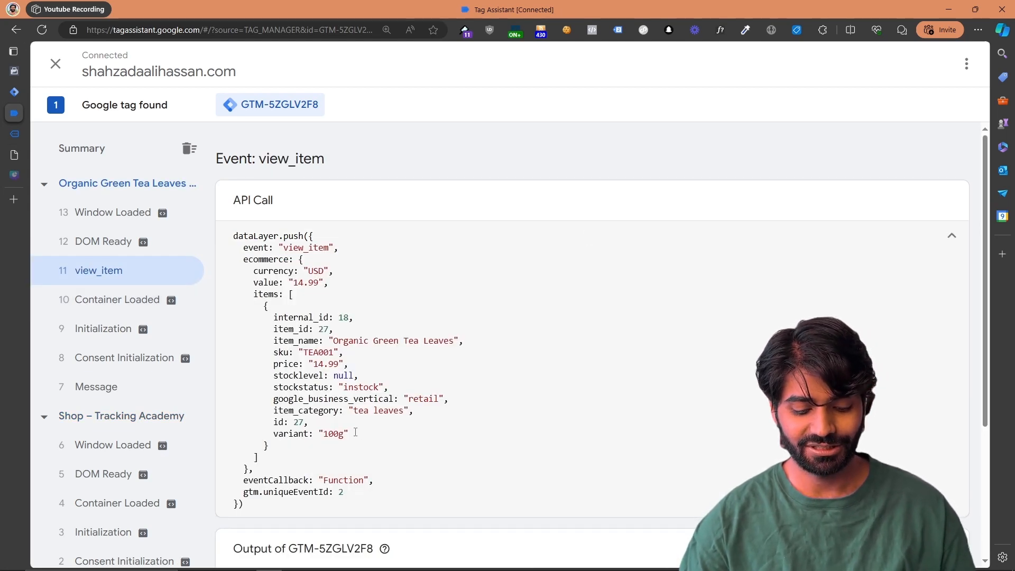
{"action": "left_click_drag", "start_coordinate": [356, 432], "coordinate": [264, 388]}
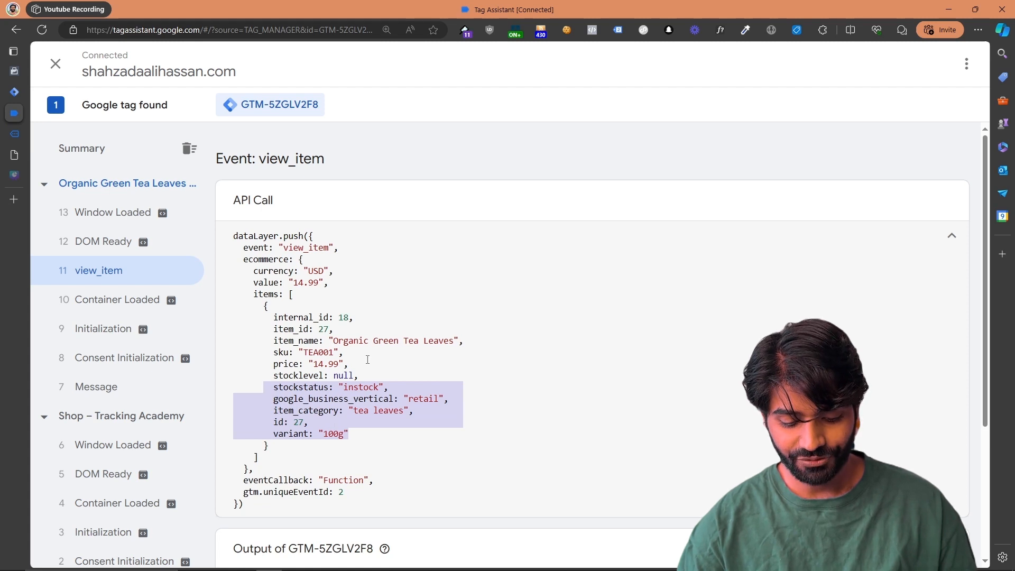
{"action": "left_click_drag", "start_coordinate": [349, 364], "coordinate": [272, 364]}
{"action": "left_click_drag", "start_coordinate": [333, 329], "coordinate": [259, 317]}
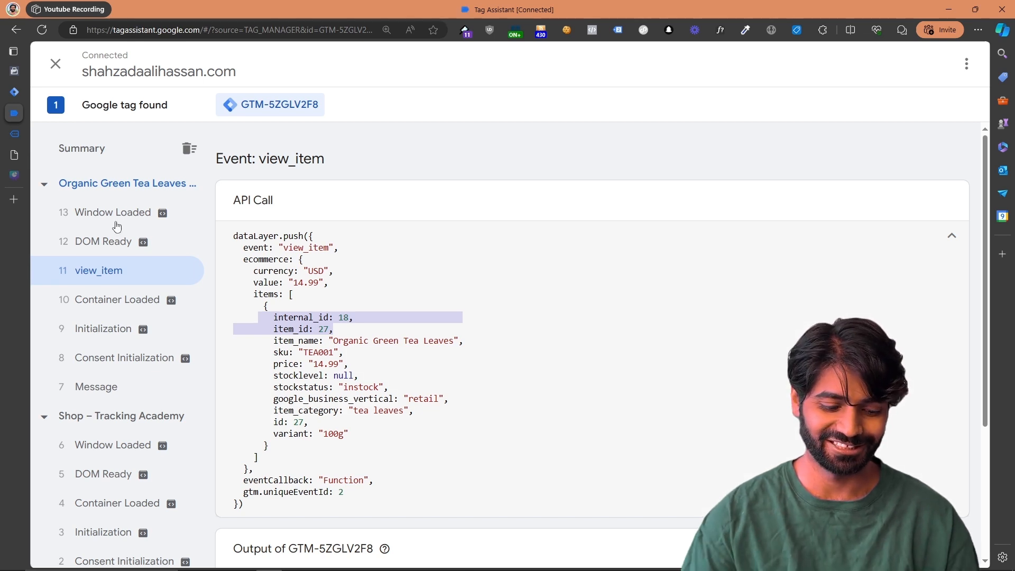
Step: Switch to Google Tag Manager, search the variable template gallery for facebook, and add the Facebook Parameter Generator template to the workspace
{"action": "mouse_move", "coordinate": [11, 102]}
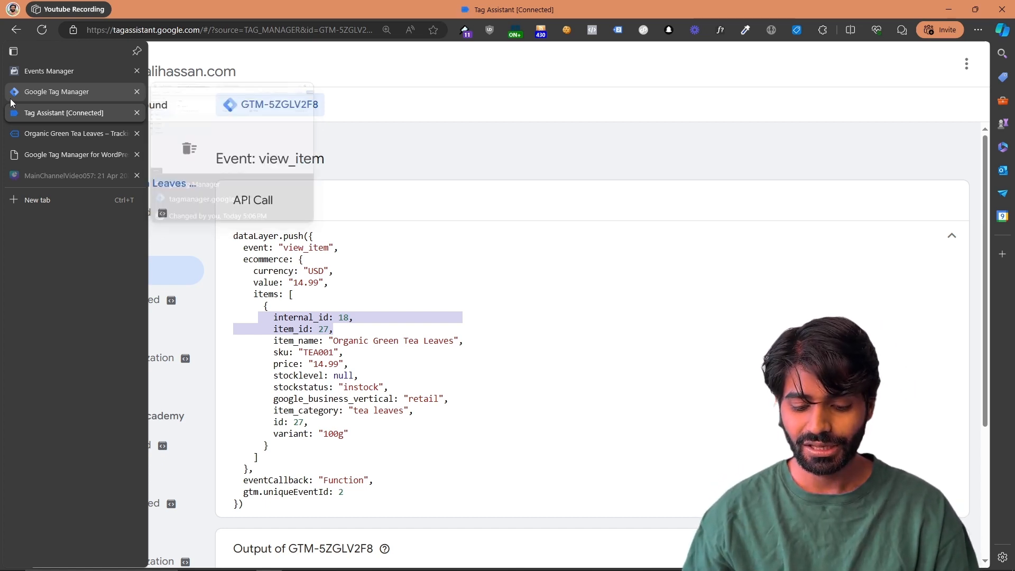
{"action": "left_click", "coordinate": [12, 100]}
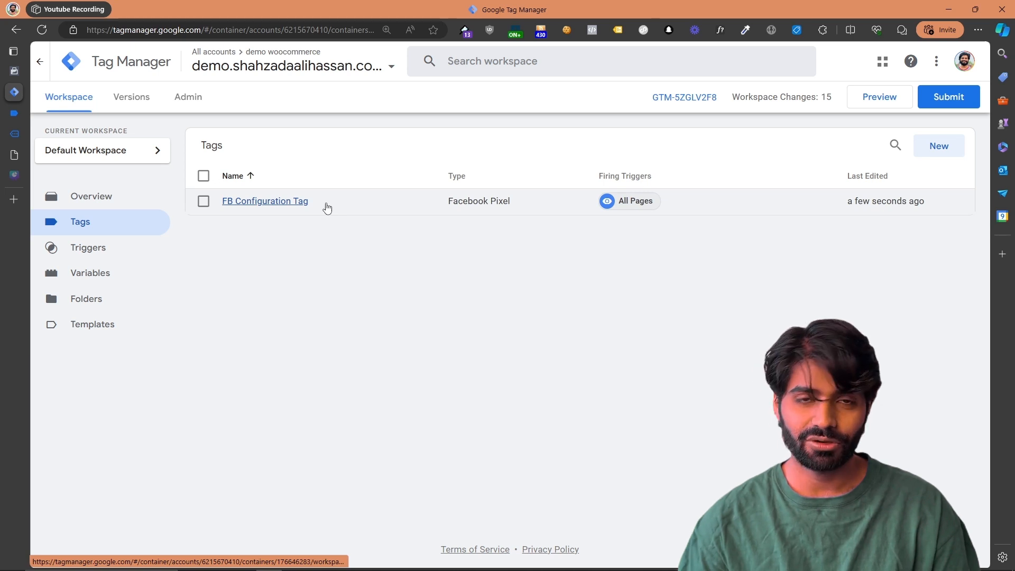
{"action": "left_click", "coordinate": [79, 334]}
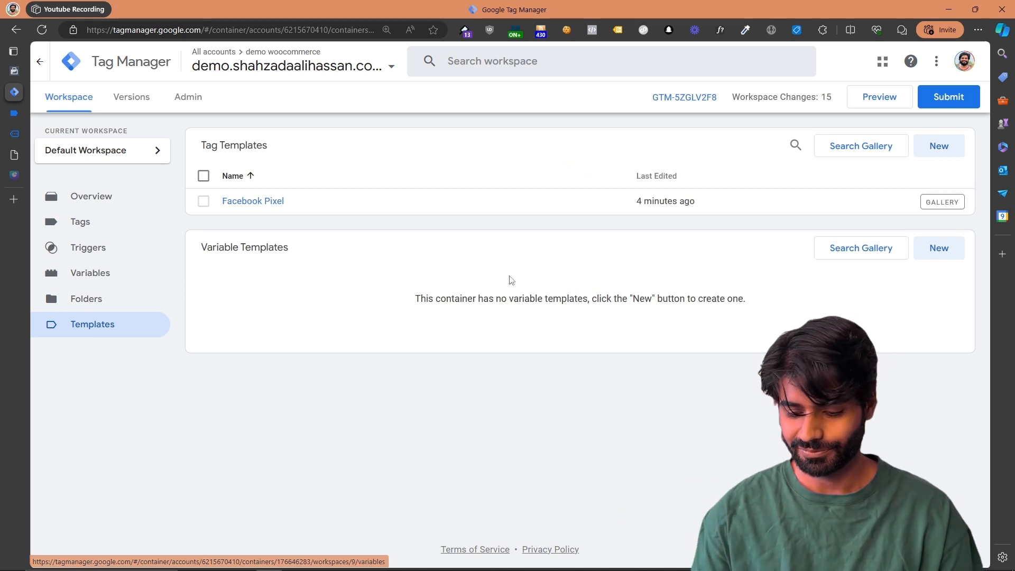
{"action": "left_click", "coordinate": [863, 254]}
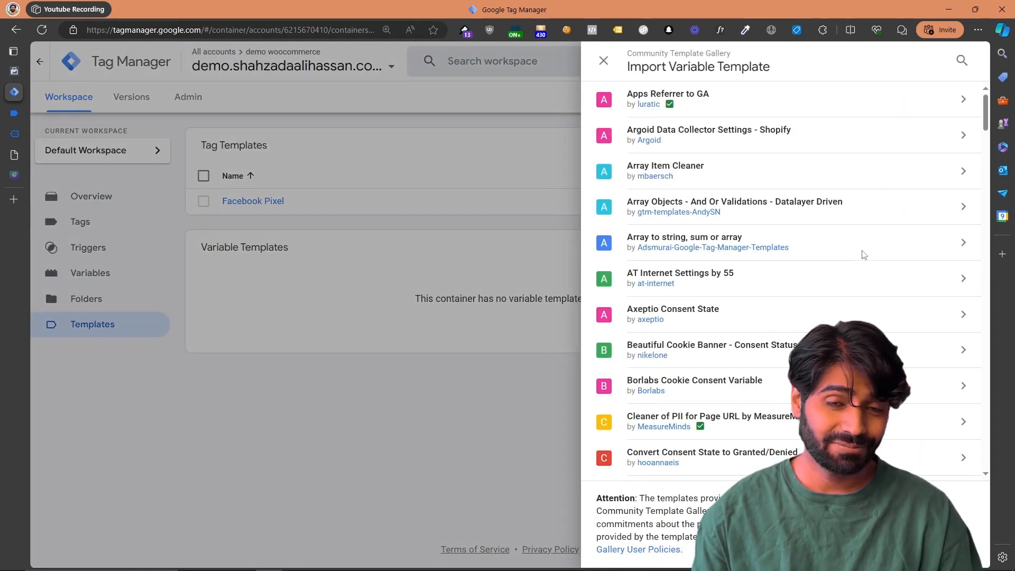
{"action": "left_click", "coordinate": [965, 62]}
{"action": "type", "text": "fa"}
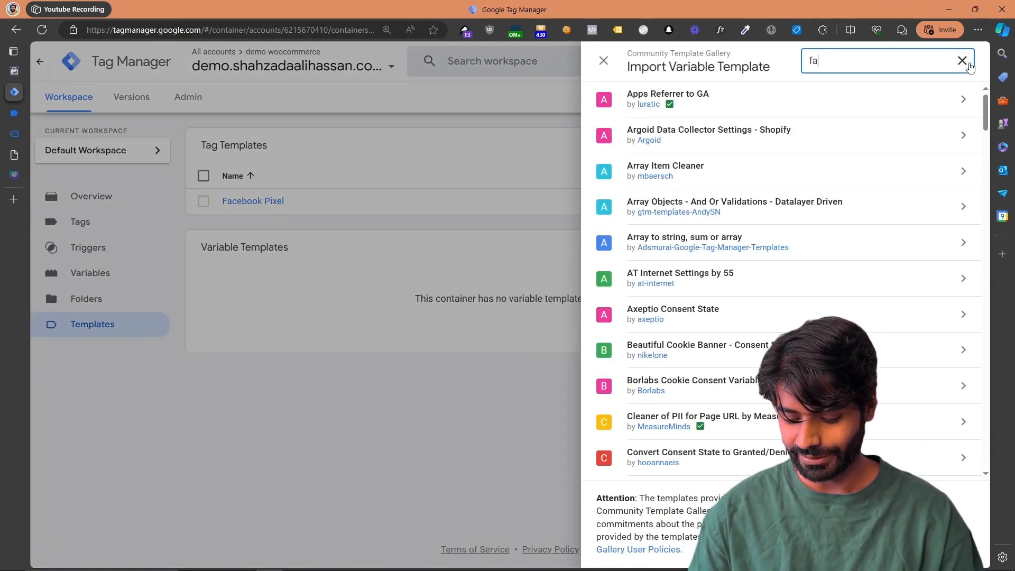
{"action": "type", "text": "cebook"}
{"action": "left_click", "coordinate": [878, 94]}
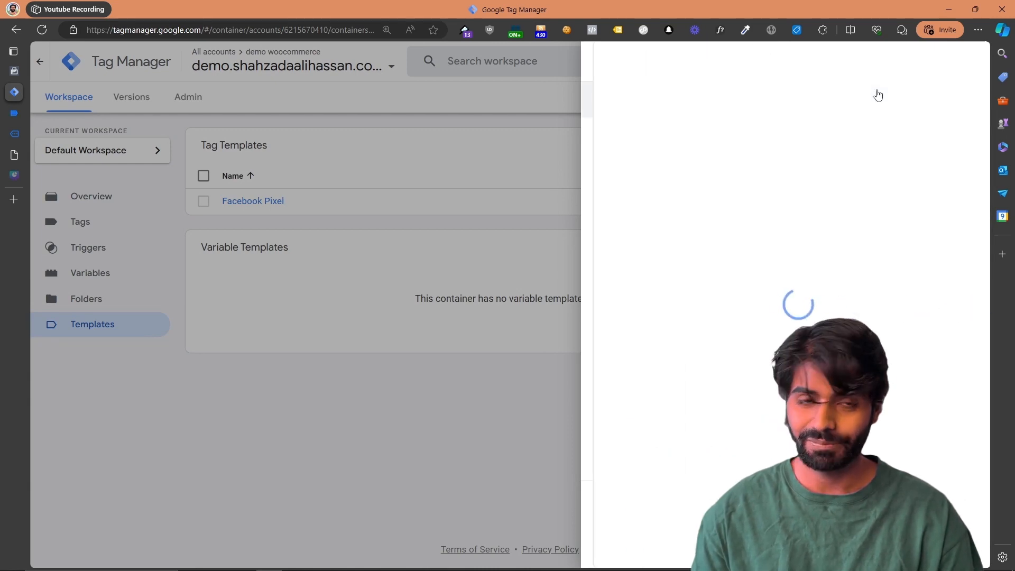
{"action": "left_click", "coordinate": [880, 62]}
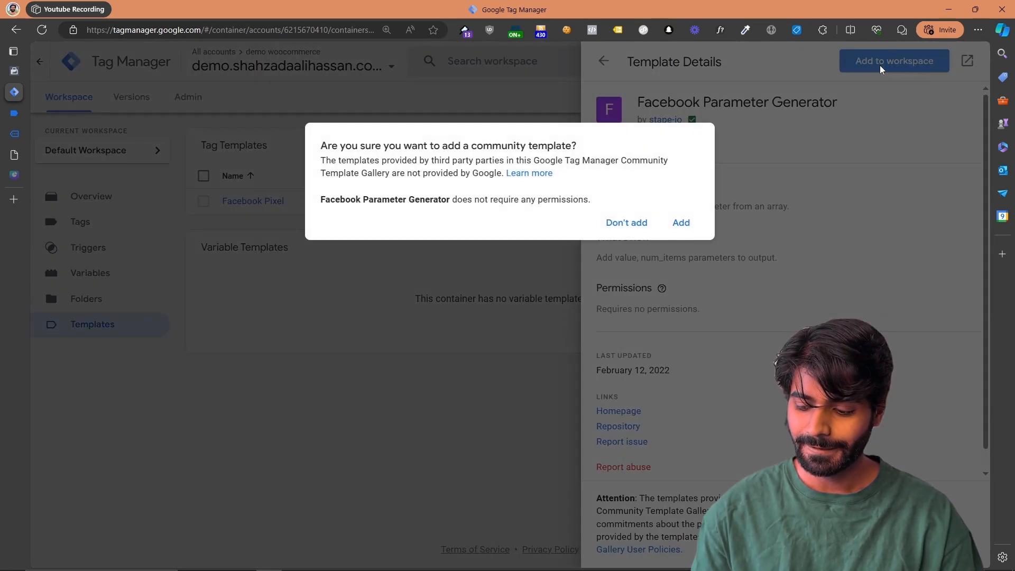
{"action": "left_click", "coordinate": [682, 223]}
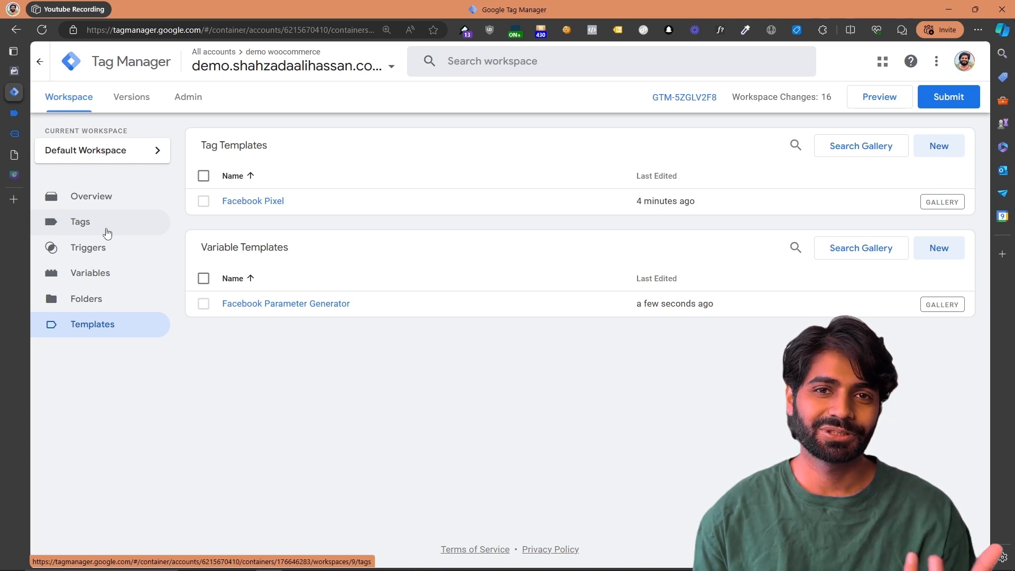
Step: Open the container's variables, and switch to Tag Assistant to examine the ecommerce object and currency key in the view_item event
{"action": "left_click", "coordinate": [85, 272]}
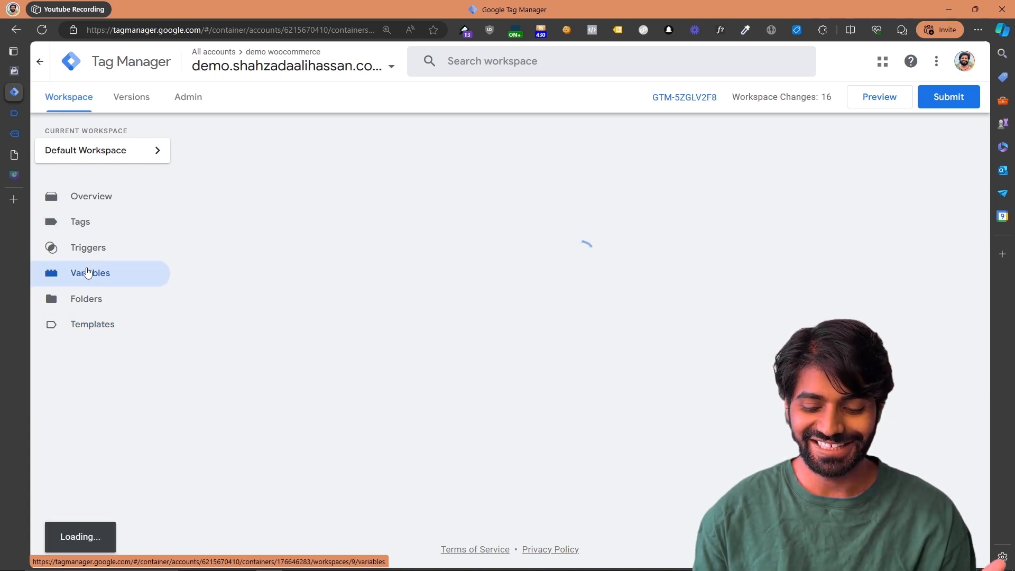
{"action": "left_click", "coordinate": [10, 109]}
{"action": "left_click", "coordinate": [307, 352]}
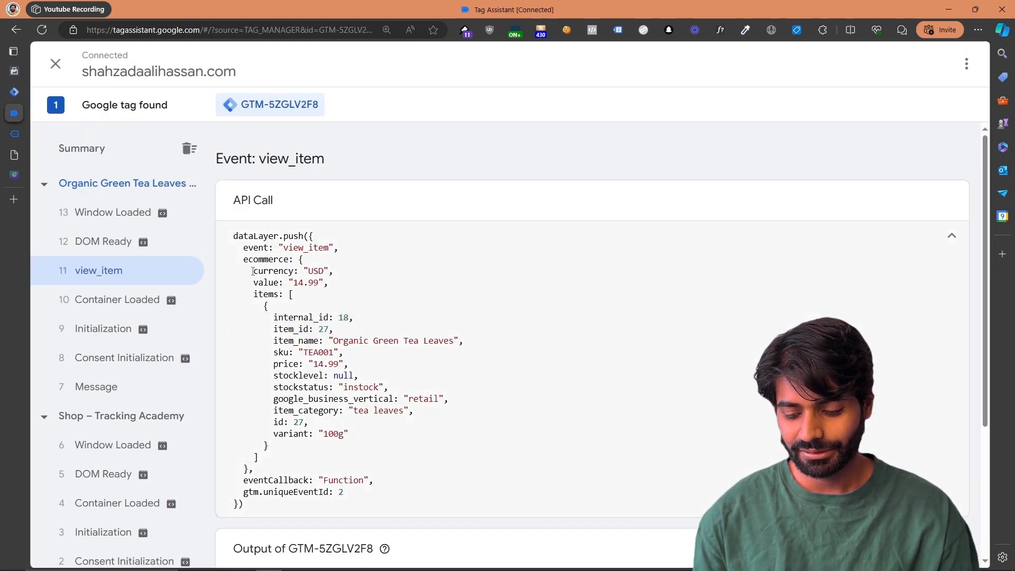
{"action": "left_click_drag", "start_coordinate": [252, 271], "coordinate": [339, 270]}
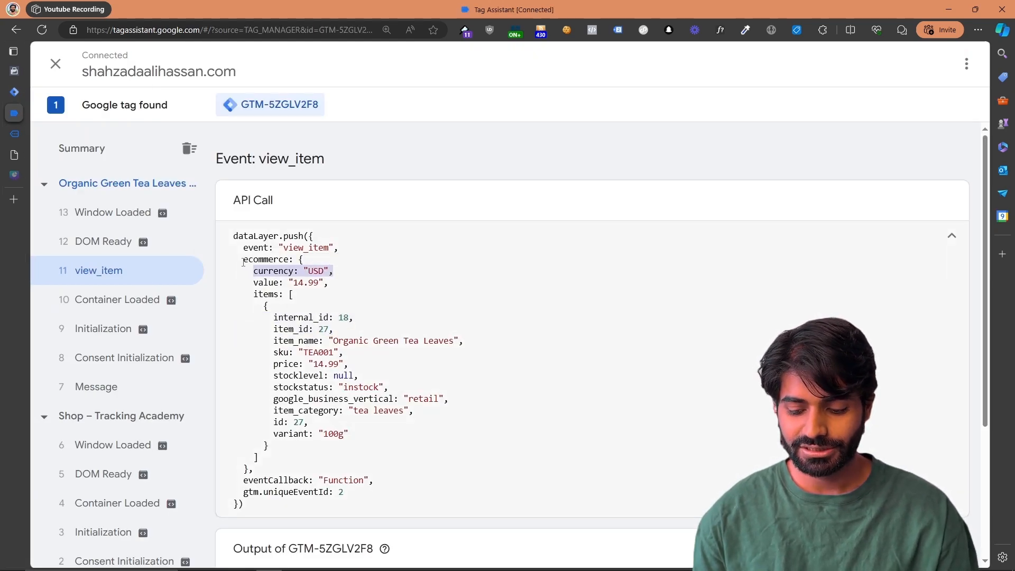
{"action": "left_click_drag", "start_coordinate": [243, 262], "coordinate": [329, 274]}
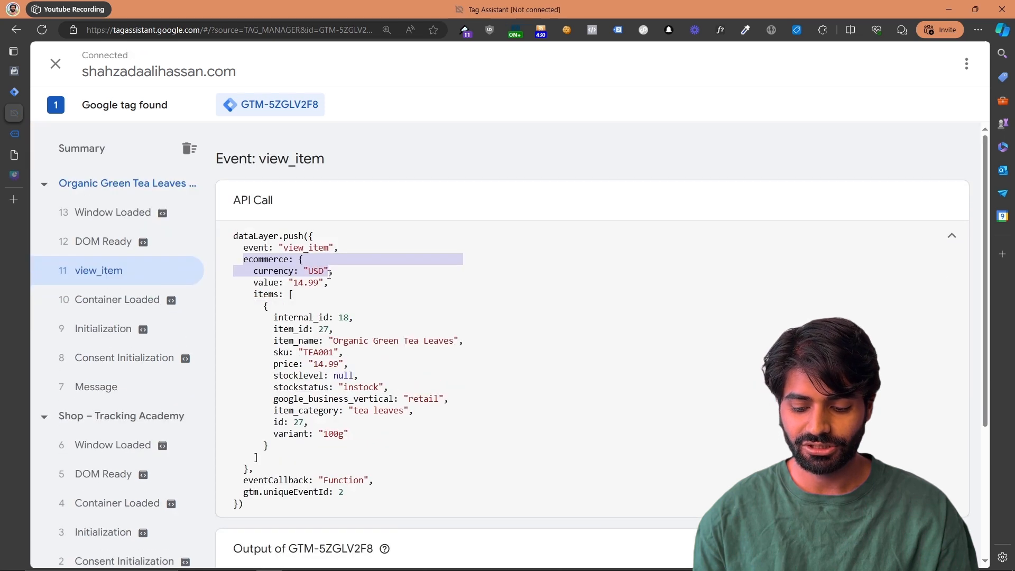
{"action": "left_click", "coordinate": [286, 308]}
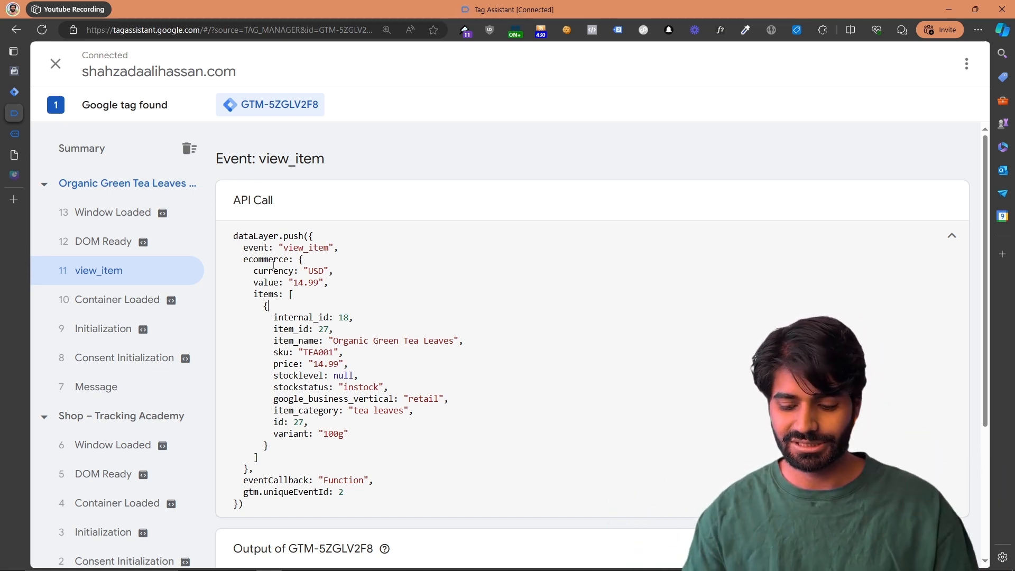
{"action": "double_click", "coordinate": [274, 260]}
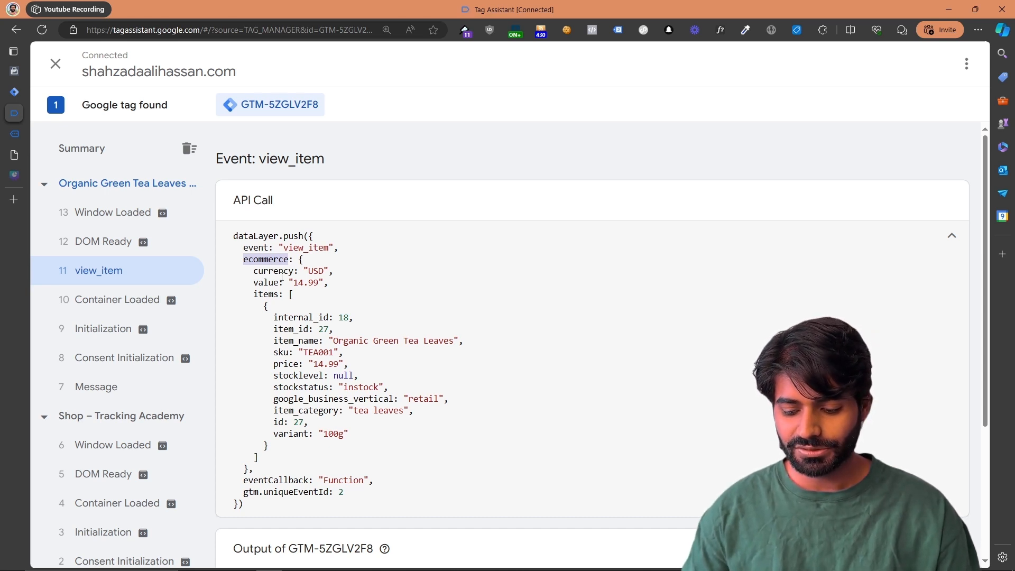
Step: Switch to Google Tag Manager and start a new user-defined variable of the Data Layer Variable type
{"action": "left_click", "coordinate": [15, 92]}
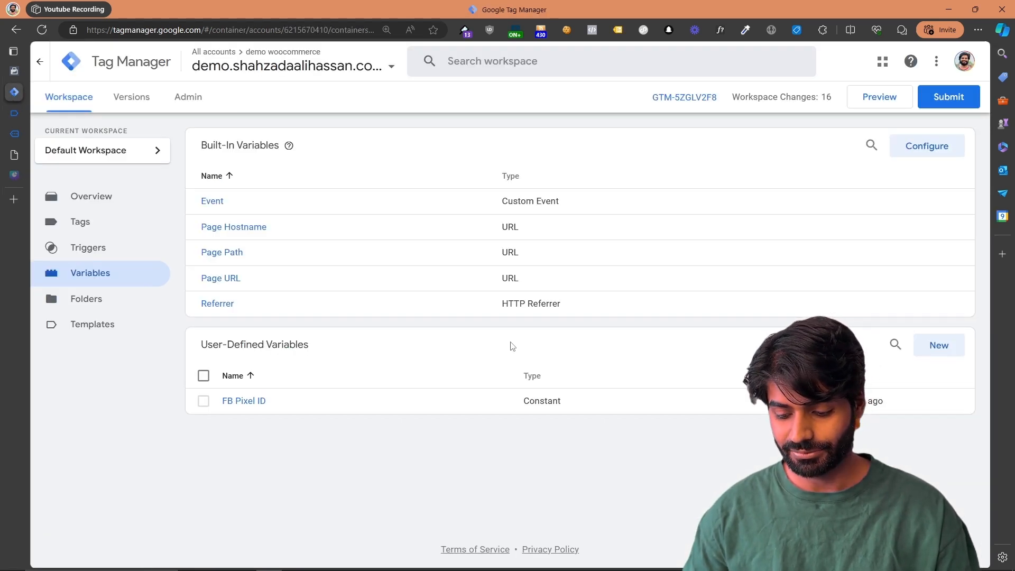
{"action": "left_click", "coordinate": [940, 345]}
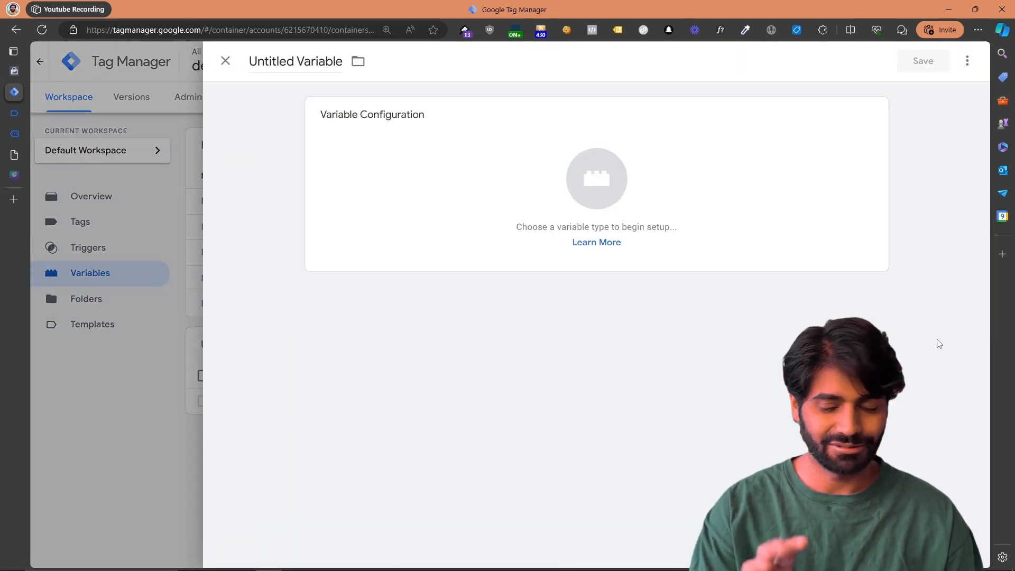
{"action": "left_click", "coordinate": [643, 185]}
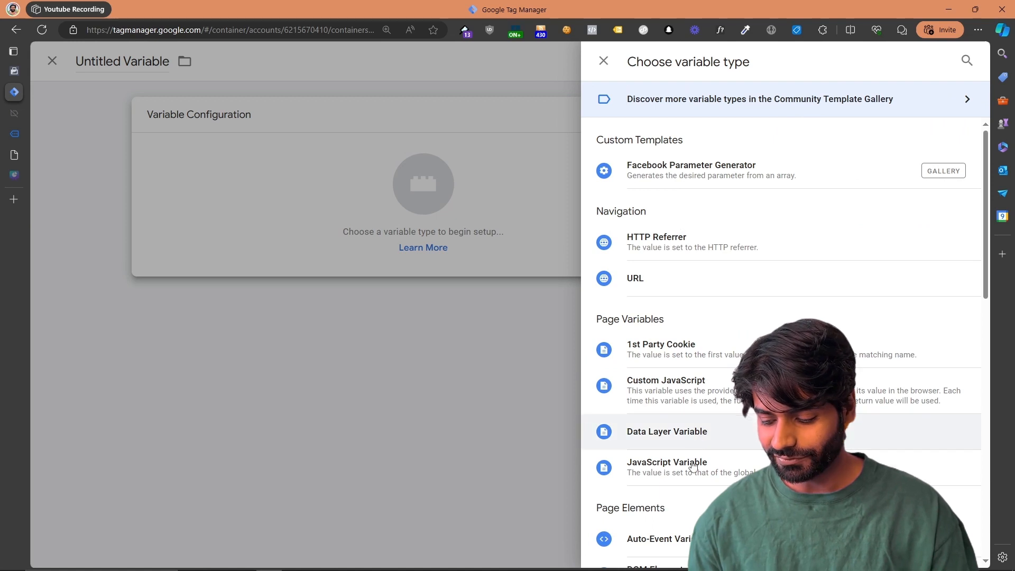
{"action": "left_click", "coordinate": [662, 438]}
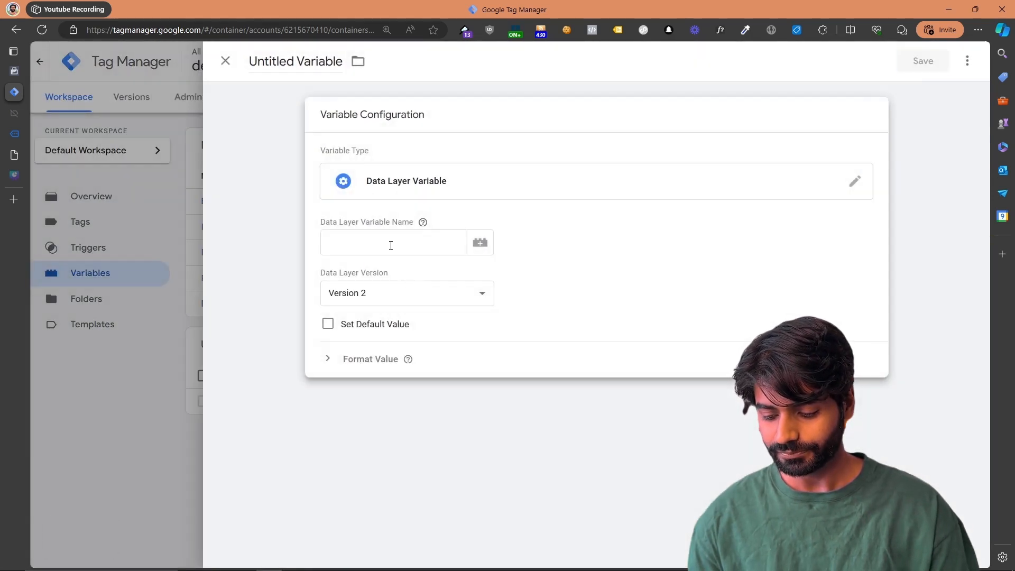
Step: Set the data layer variable name to ecommerce.currency
{"action": "left_click", "coordinate": [391, 245]}
{"action": "type", "text": "ecommerce.c"}
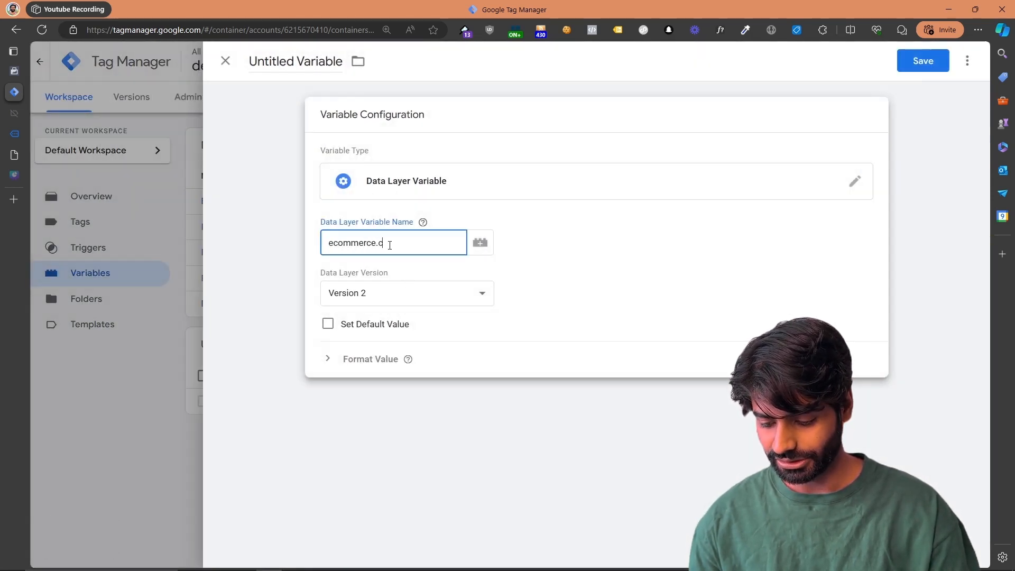
{"action": "type", "text": "urrecny"}
{"action": "key", "text": "BackSpace"}
{"action": "key", "text": "BackSpace"}
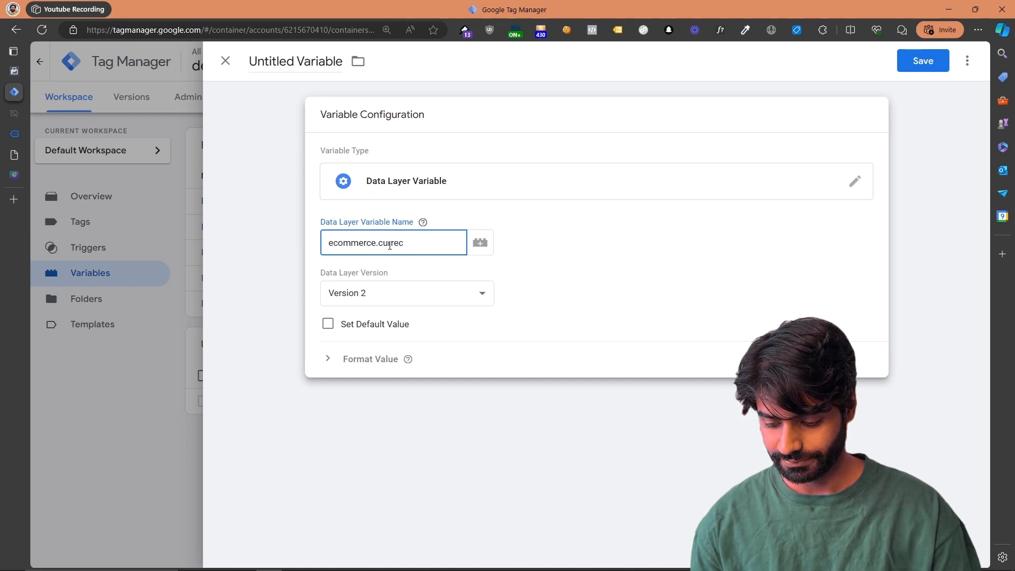
{"action": "type", "text": "ny"}
{"action": "key", "text": "BackSpace"}
{"action": "key", "text": "BackSpace"}
{"action": "key", "text": "BackSpace"}
{"action": "type", "text": "ncy"}
Step: Title the new variable "DLV ecommerce.currency" and save it
{"action": "key", "text": "ctrl+a"}
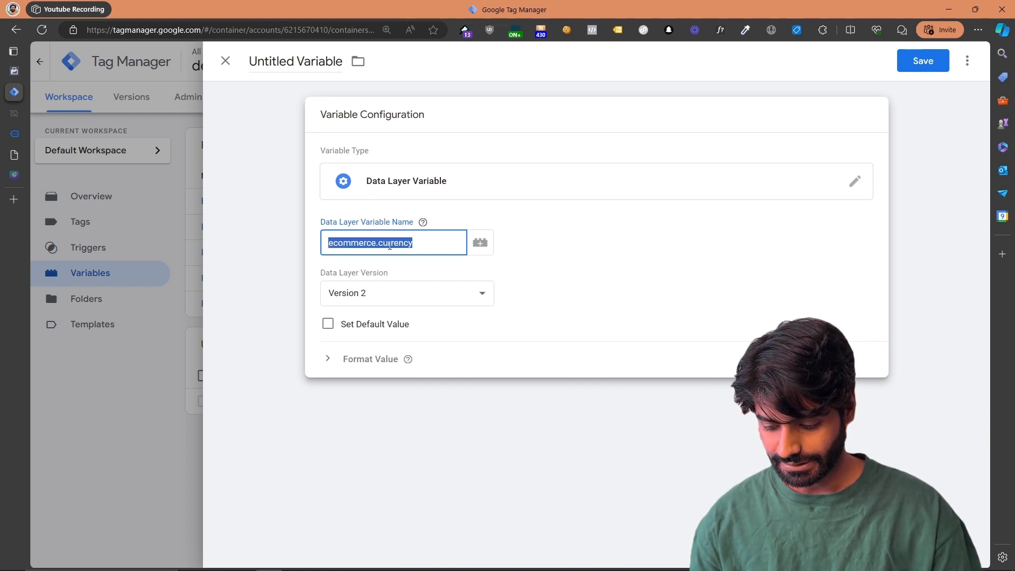
{"action": "left_click", "coordinate": [306, 70]}
{"action": "key", "text": "ctrl+a"}
{"action": "type", "text": "DLV"}
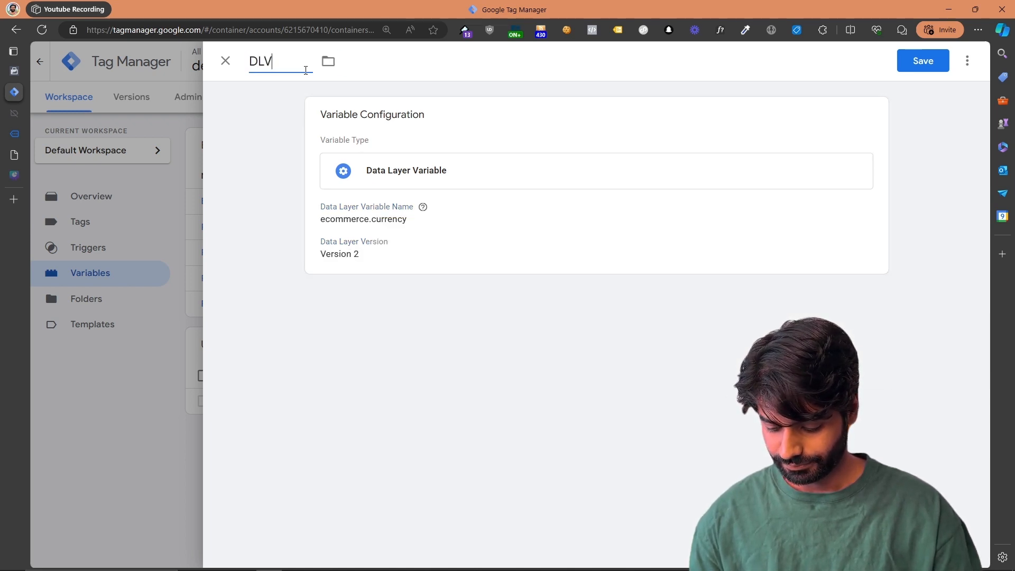
{"action": "type", "text": "ecommerce.currency"}
{"action": "left_click", "coordinate": [921, 72]}
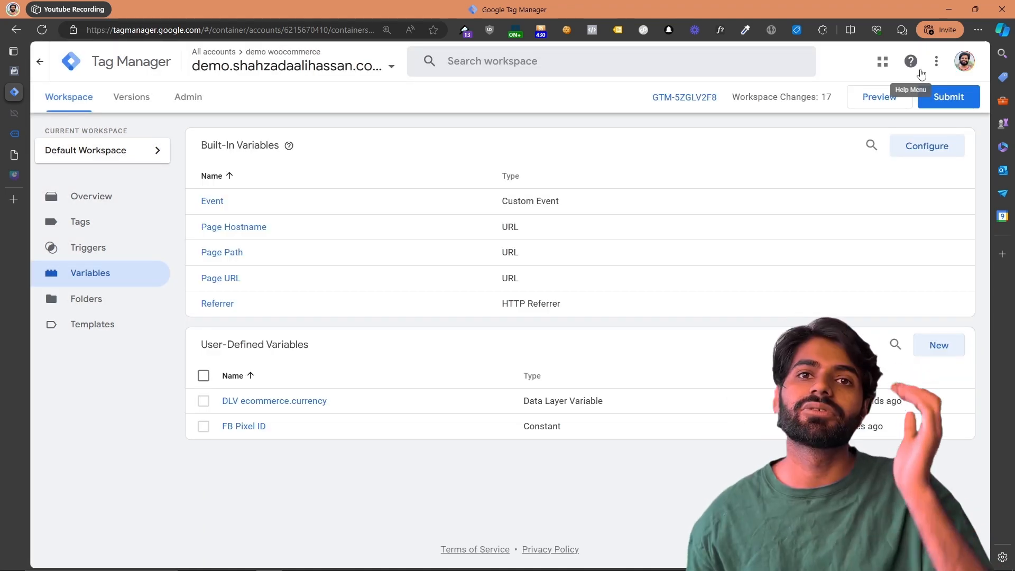
Step: Start another user-defined variable of the Data Layer Variable type
{"action": "left_click", "coordinate": [963, 354]}
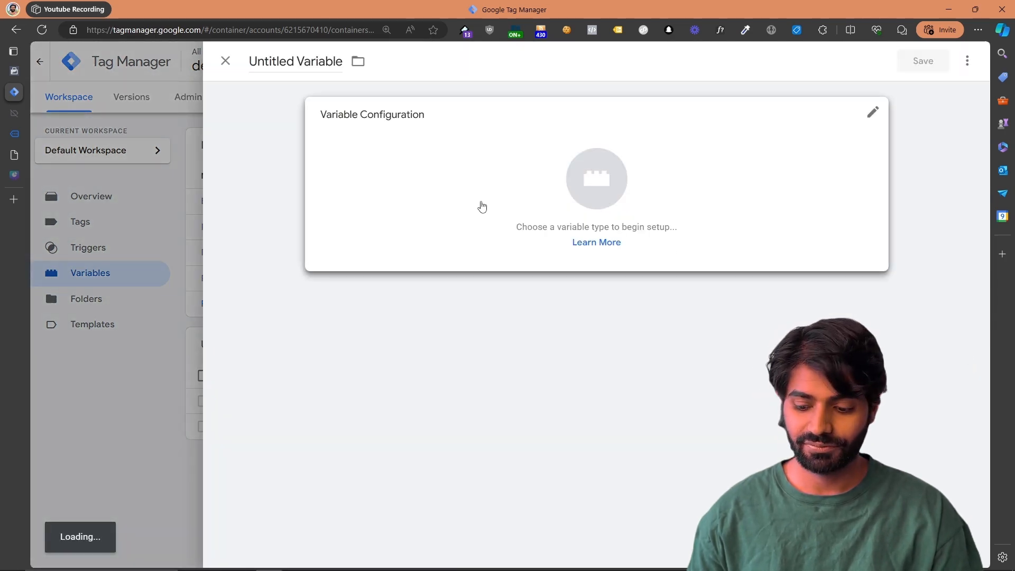
{"action": "left_click", "coordinate": [534, 227]}
{"action": "left_click", "coordinate": [664, 441]}
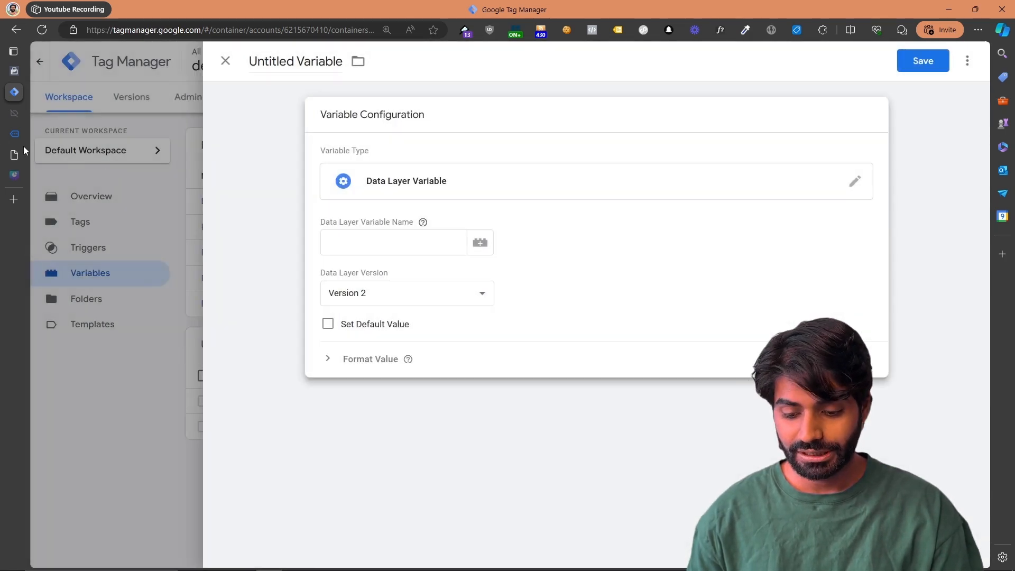
Step: Check the value key of the view_item event in Tag Assistant, and set the data layer variable name to ecommerce.value in Google Tag Manager
{"action": "left_click", "coordinate": [8, 112]}
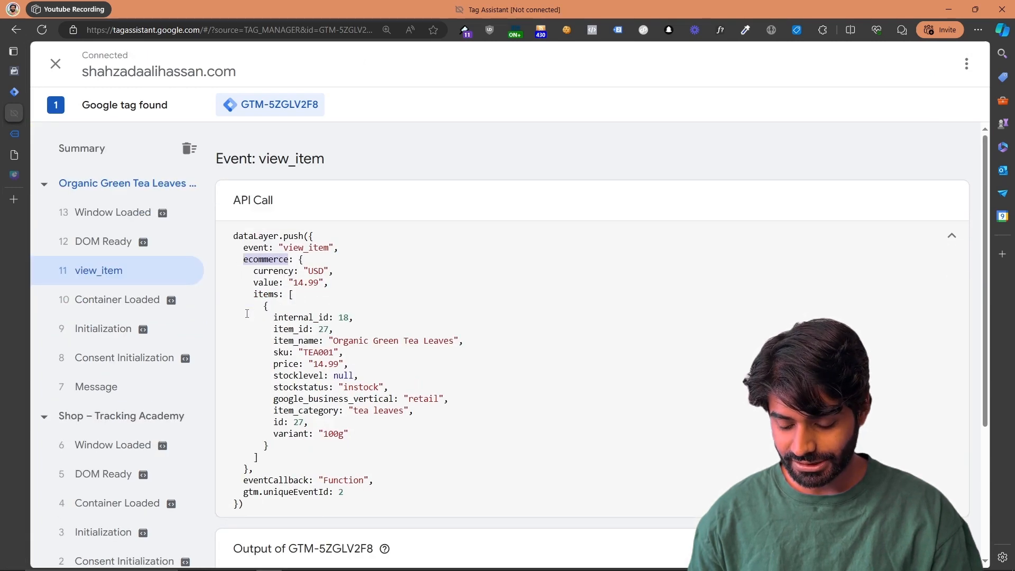
{"action": "double_click", "coordinate": [261, 282]}
{"action": "left_click", "coordinate": [14, 91]}
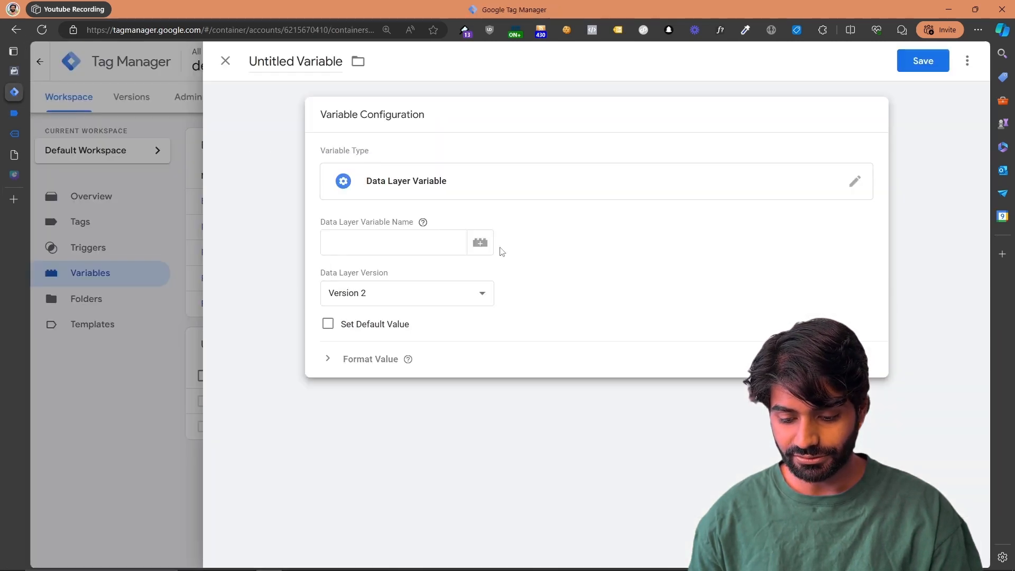
{"action": "left_click", "coordinate": [421, 241]}
{"action": "type", "text": "ecommer"}
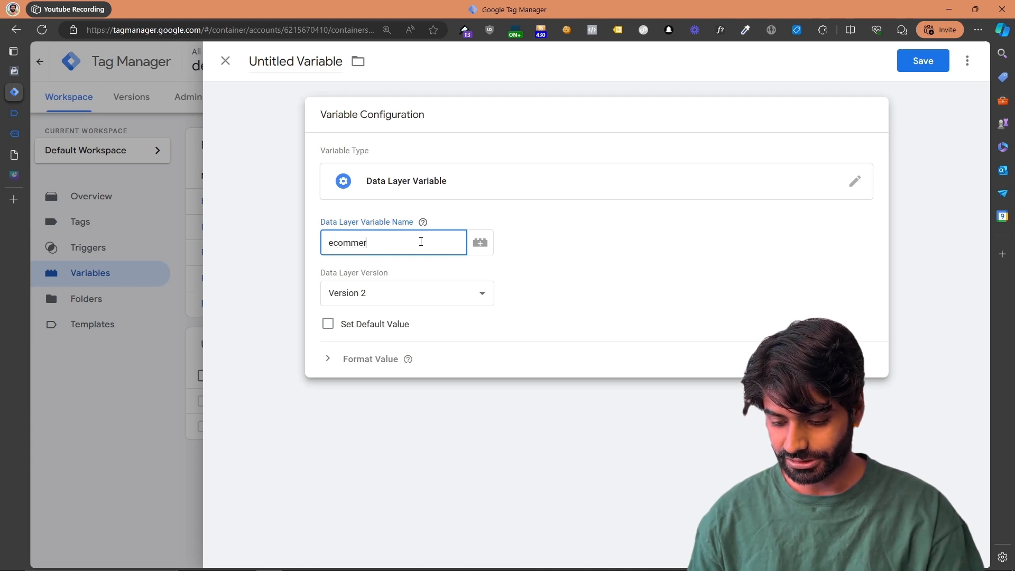
{"action": "type", "text": "ce.value"}
Step: Title the variable "DLV ecommerce.value" and save it
{"action": "key", "text": "ctrl+a"}
{"action": "key", "text": "ctrl+c"}
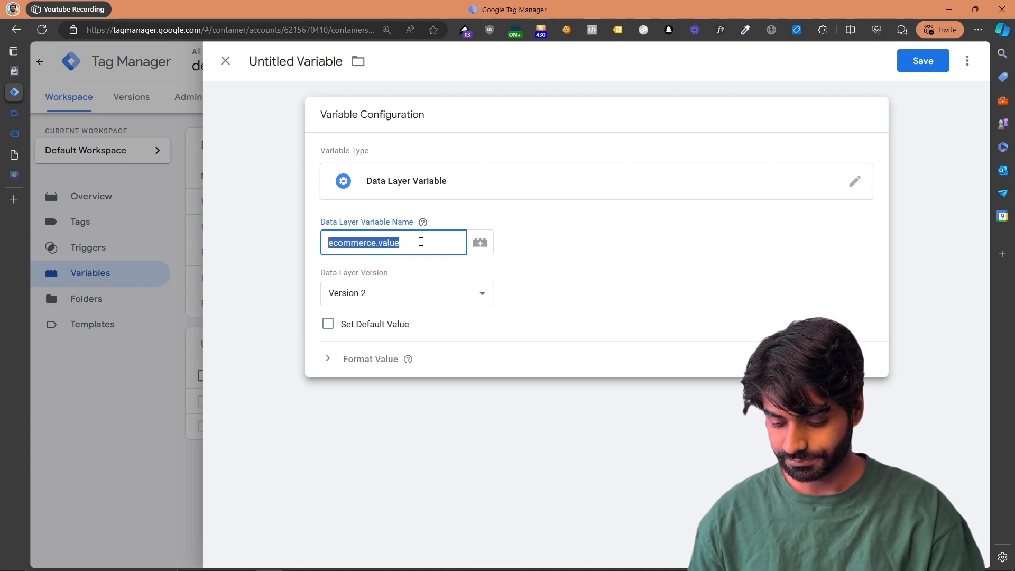
{"action": "left_click", "coordinate": [319, 62]}
{"action": "key", "text": "ctrl+a"}
{"action": "key", "text": "BackSpace"}
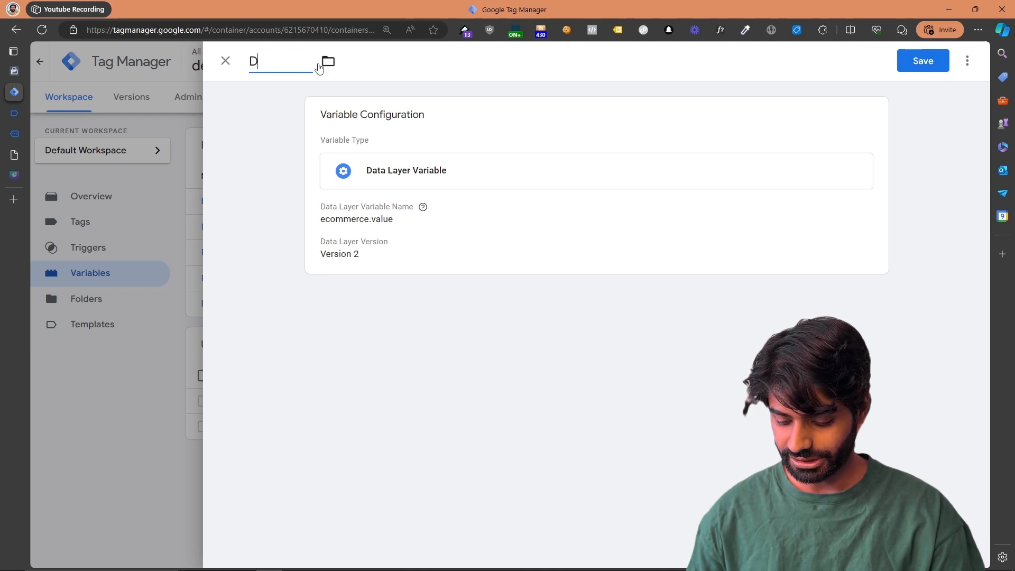
{"action": "type", "text": "DLV"}
{"action": "key", "text": "ctrl+v"}
{"action": "left_click", "coordinate": [908, 62]}
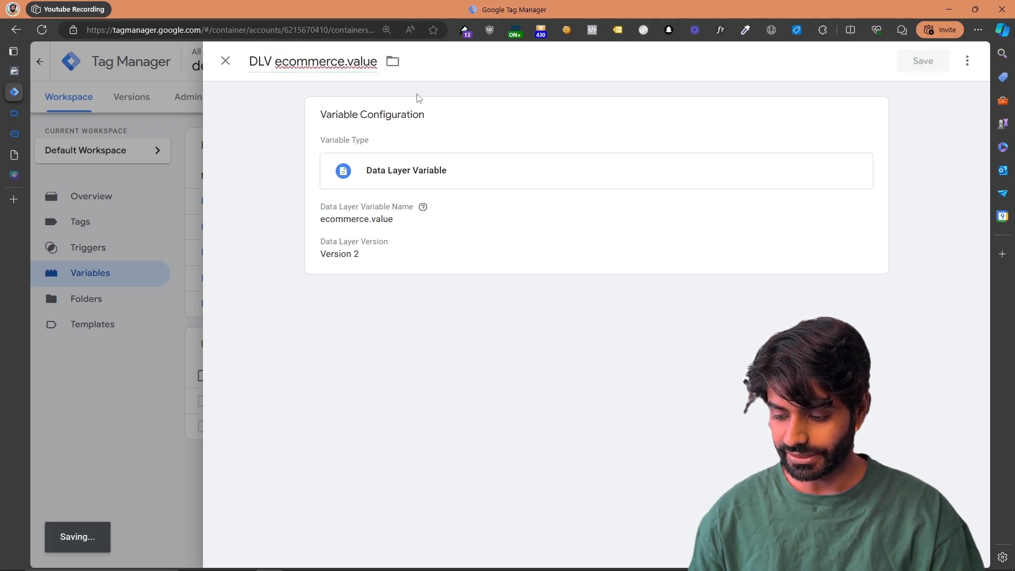
Step: Check the view_item ecommerce keys in Tag Assistant, and start a Data Layer Variable in Google Tag Manager with data layer variable name ecommerce.items
{"action": "left_click", "coordinate": [12, 113]}
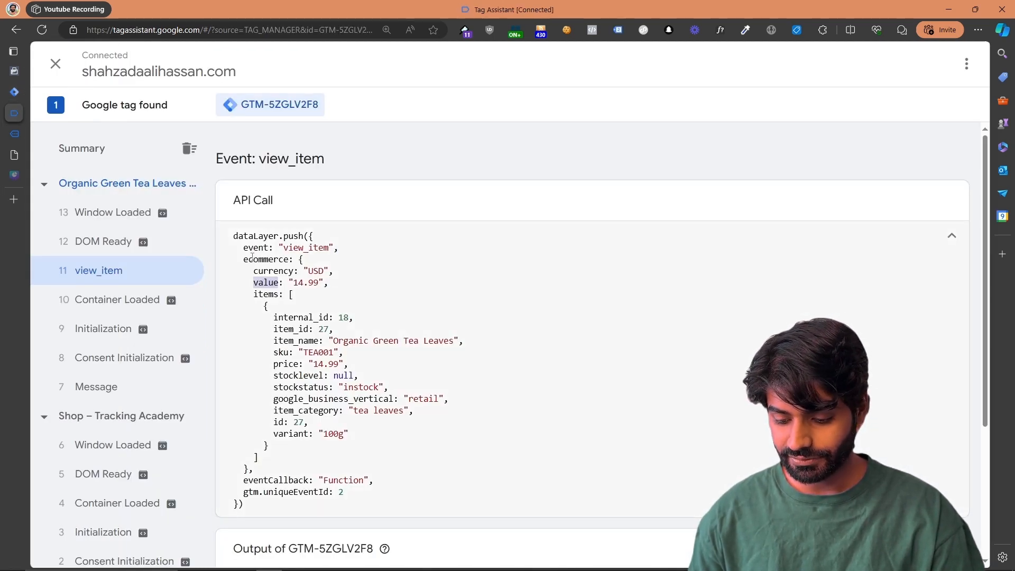
{"action": "left_click", "coordinate": [13, 91]}
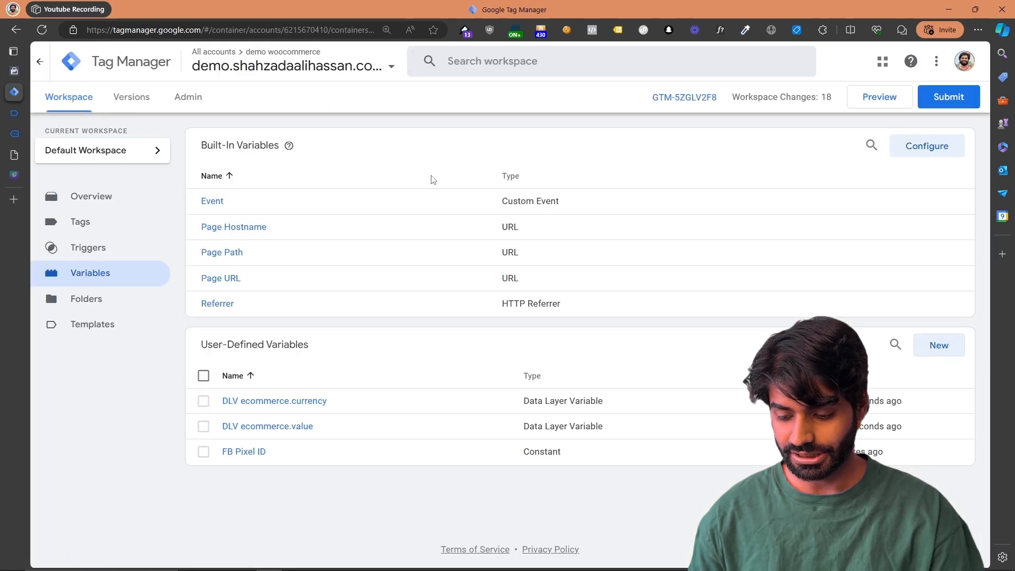
{"action": "left_click", "coordinate": [953, 351]}
{"action": "left_click", "coordinate": [467, 162]}
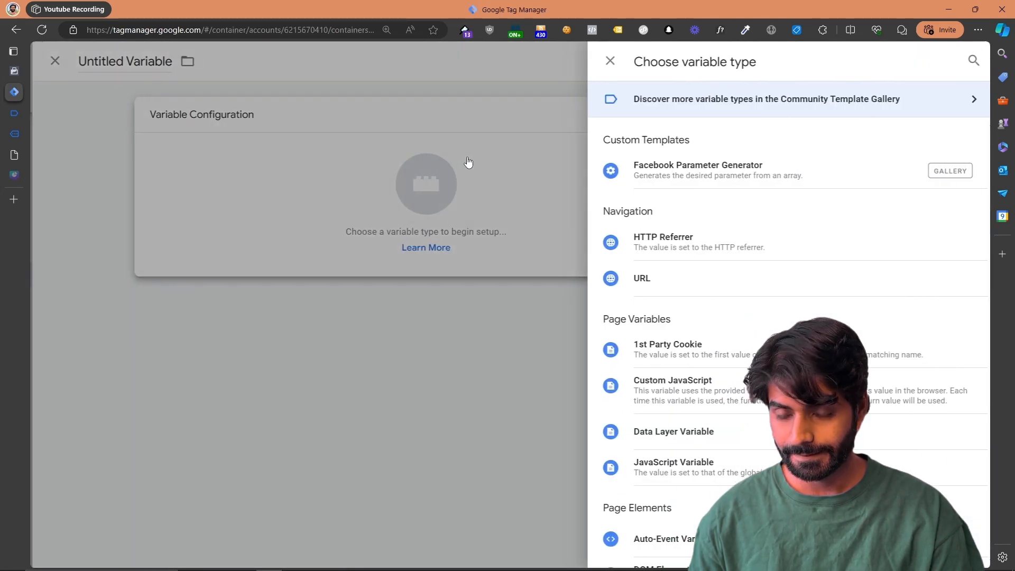
{"action": "left_click", "coordinate": [658, 431]}
{"action": "type", "text": "ecommerce."}
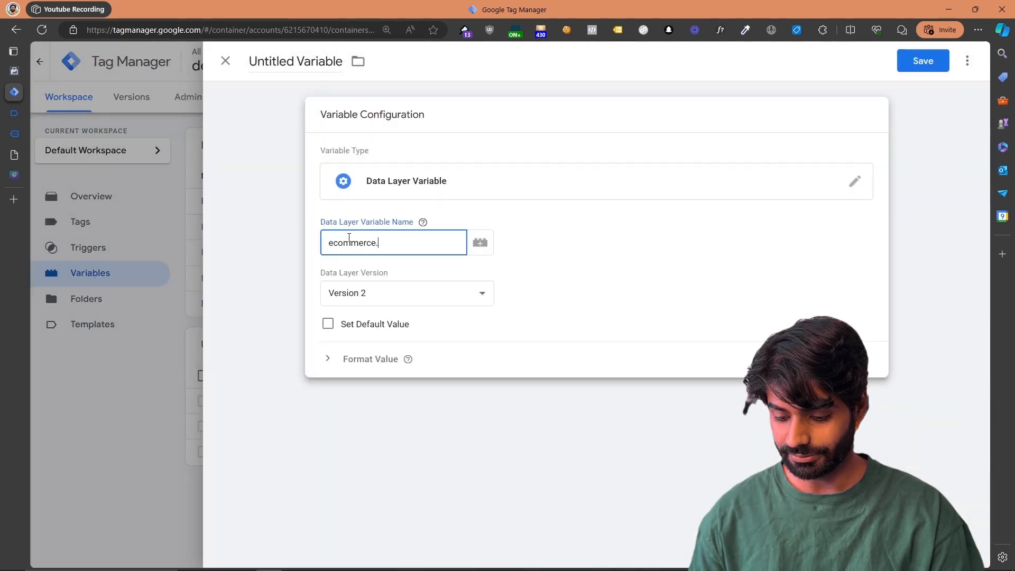
{"action": "type", "text": "items"}
Step: Title the variable "DLV ecommerce.items" and save it
{"action": "key", "text": "ctrl+a"}
{"action": "key", "text": "ctrl+c"}
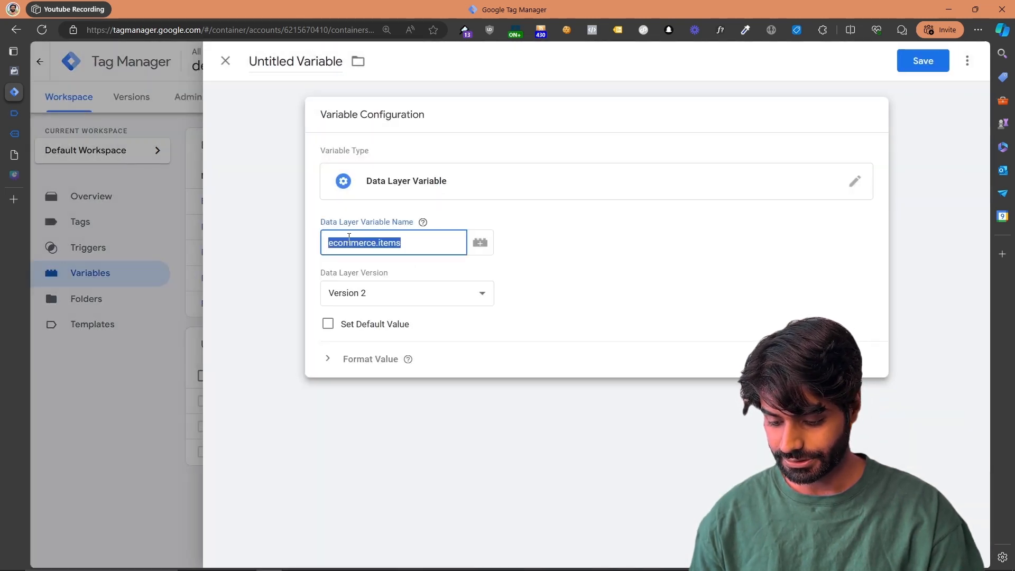
{"action": "left_click", "coordinate": [283, 62]}
{"action": "type", "text": "DLV"}
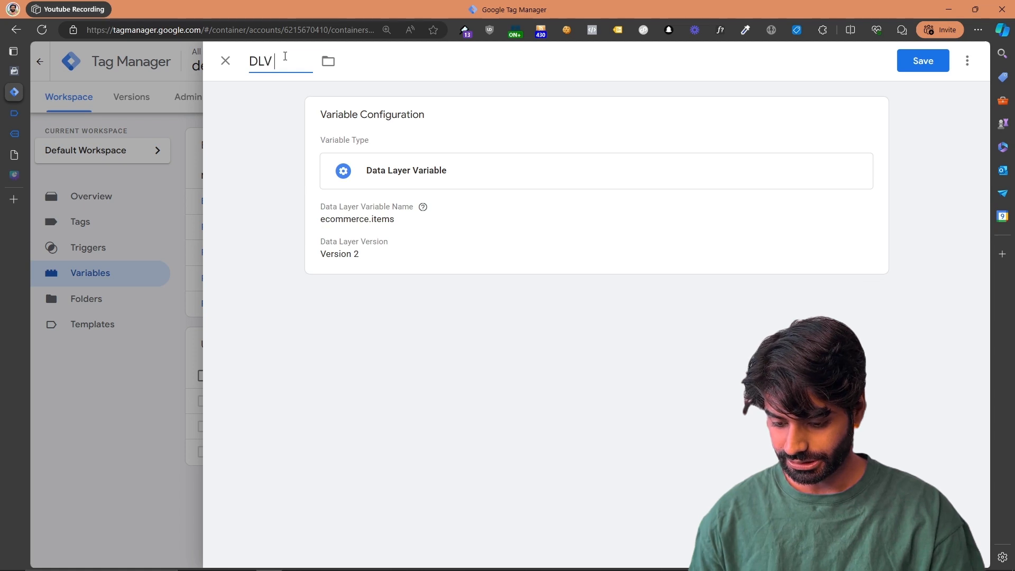
{"action": "key", "text": "ctrl+v"}
{"action": "left_click", "coordinate": [919, 70]}
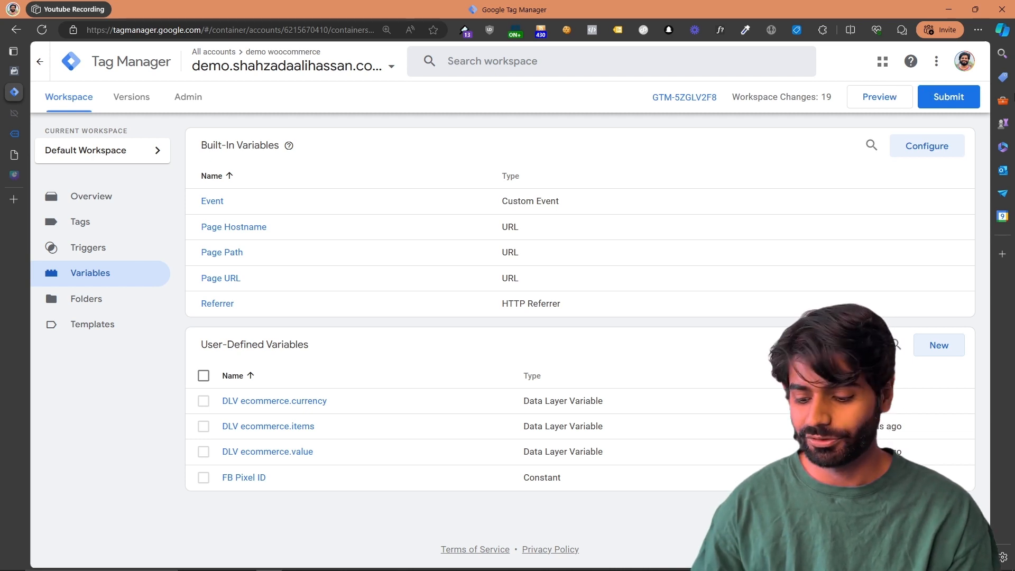
Step: Start a new Facebook Parameter Generator variable and set its Array of Objects to {{DLV ecommerce.items}}
{"action": "left_click", "coordinate": [940, 345]}
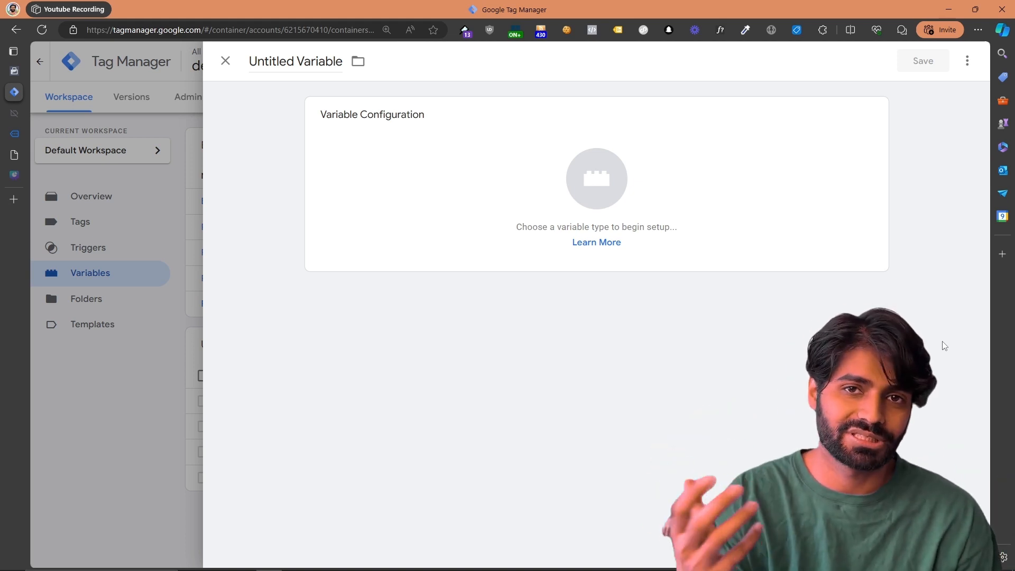
{"action": "left_click", "coordinate": [738, 150]}
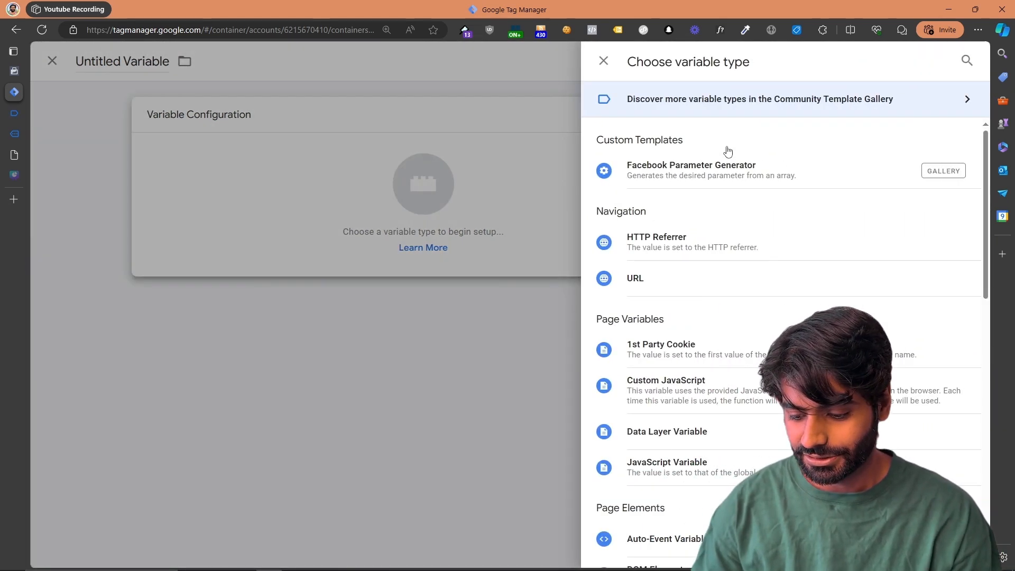
{"action": "left_click", "coordinate": [702, 164]}
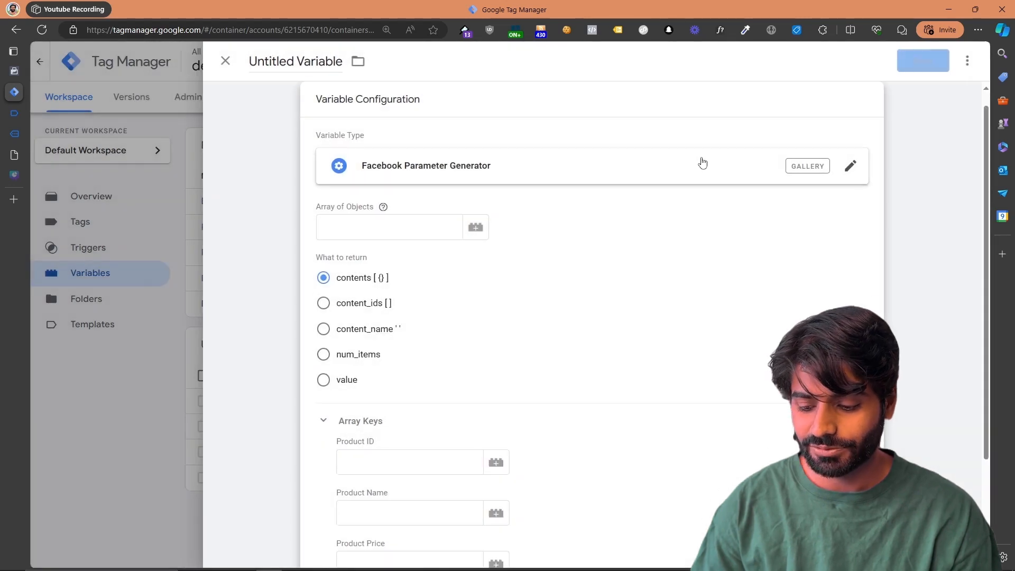
{"action": "left_click", "coordinate": [343, 222]}
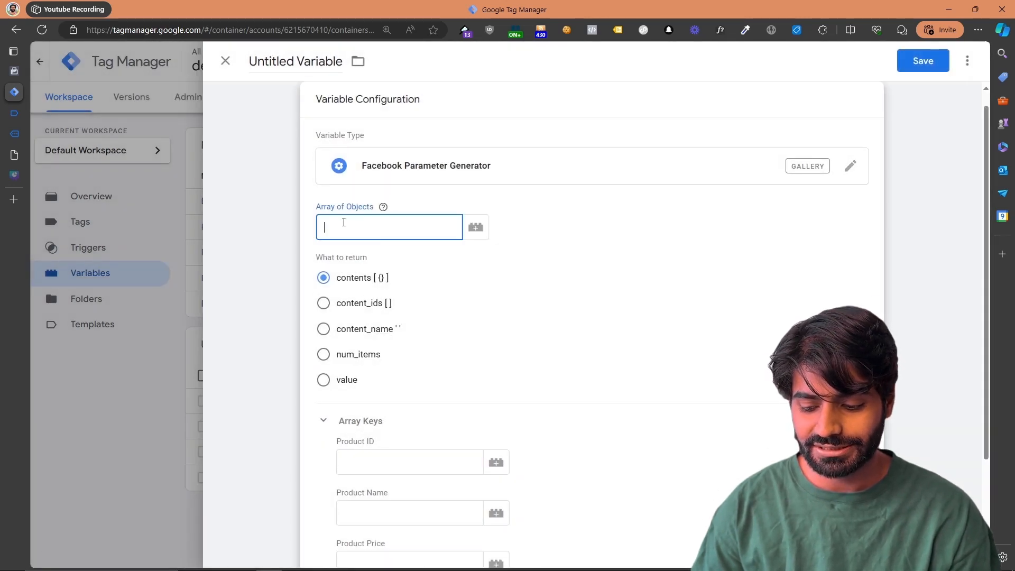
{"action": "left_click", "coordinate": [475, 228]}
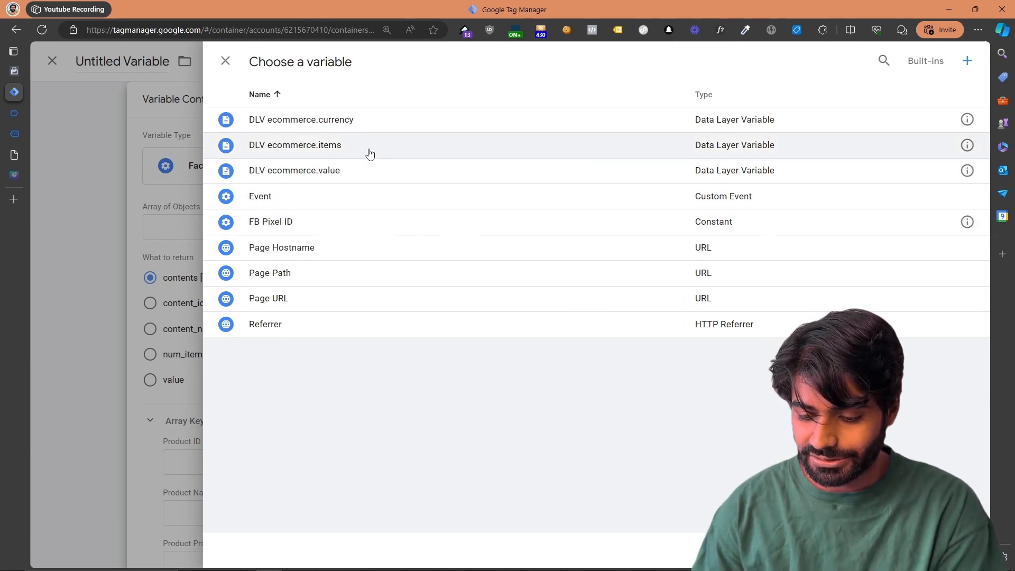
{"action": "left_click", "coordinate": [370, 151]}
Step: Copy the item_id key from the view_item event in Tag Assistant and set it as the Product ID array key in Google Tag Manager
{"action": "scroll", "coordinate": [370, 153], "scroll_direction": "down", "scroll_amount": 1}
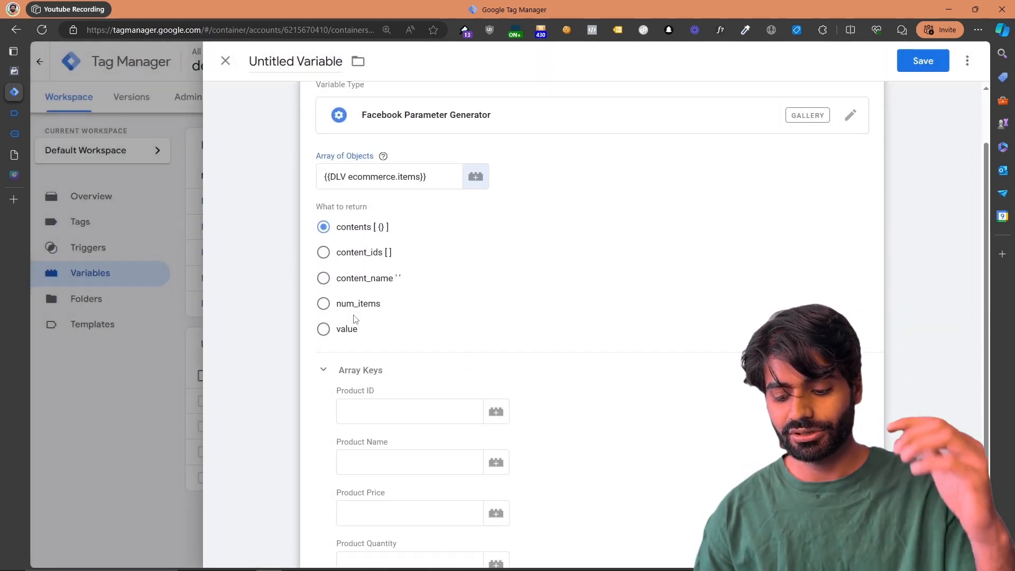
{"action": "left_click", "coordinate": [376, 411]}
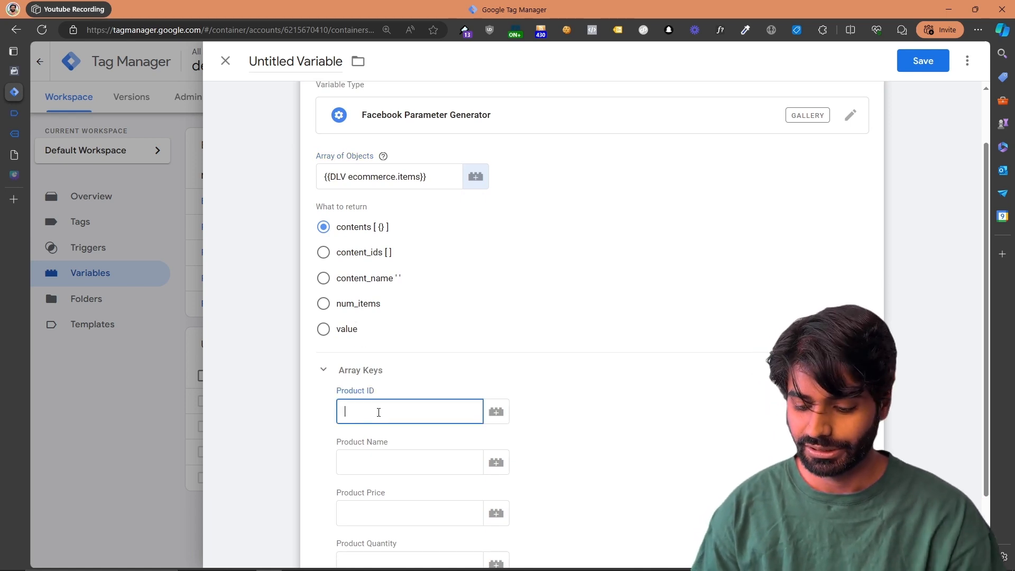
{"action": "scroll", "coordinate": [411, 406], "scroll_direction": "down", "scroll_amount": 1}
{"action": "scroll", "coordinate": [411, 406], "scroll_direction": "down", "scroll_amount": 1}
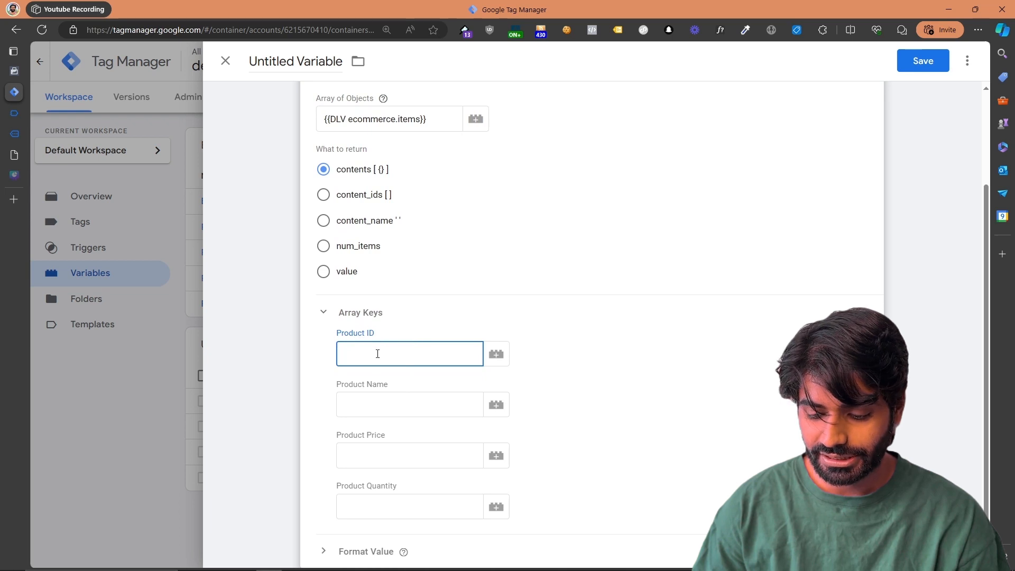
{"action": "left_click", "coordinate": [14, 113]}
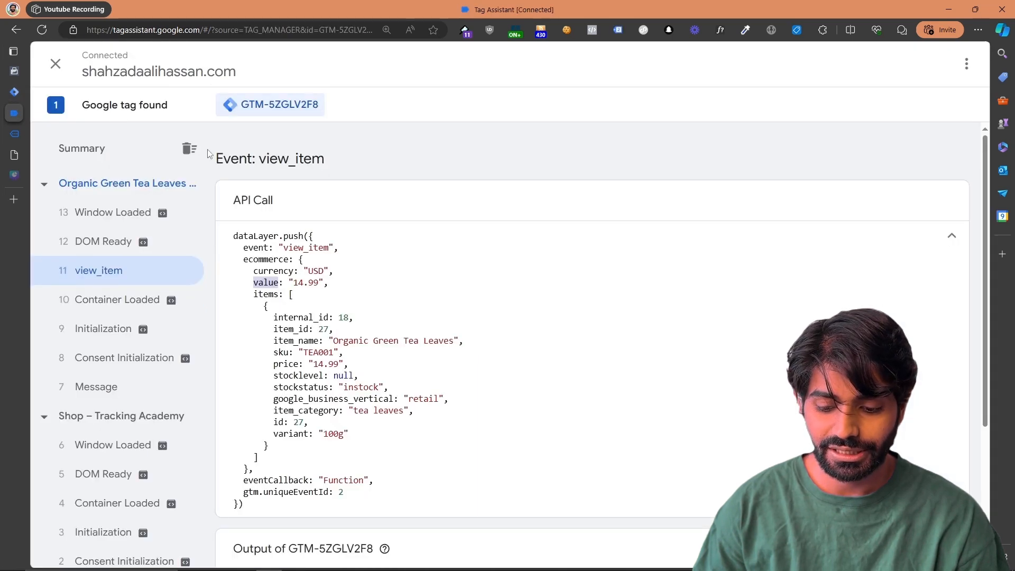
{"action": "double_click", "coordinate": [300, 330]}
{"action": "key", "text": "ctrl+c"}
{"action": "left_click", "coordinate": [15, 92]}
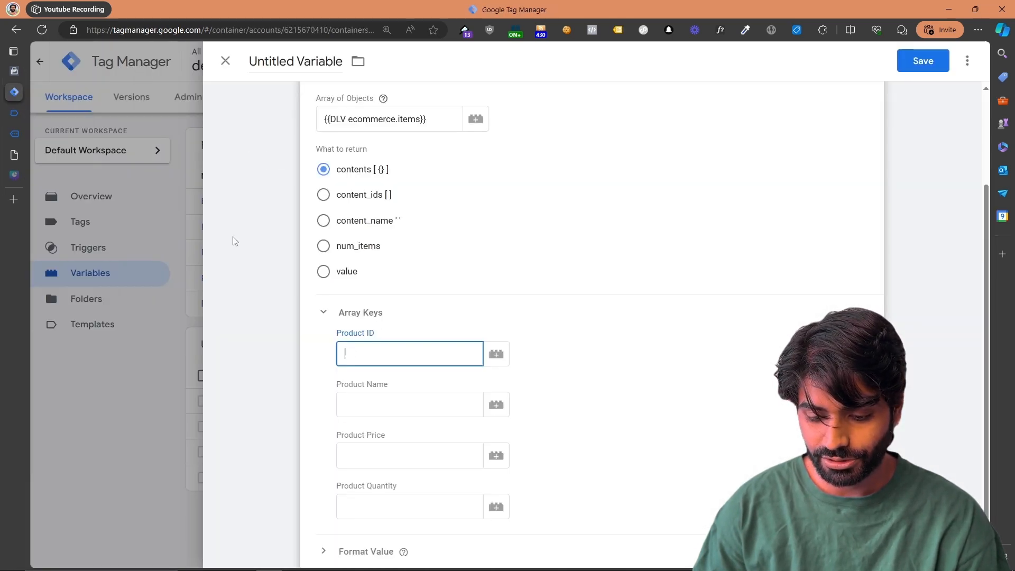
{"action": "key", "text": "ctrl+v"}
{"action": "left_click_drag", "start_coordinate": [406, 391], "coordinate": [319, 391]}
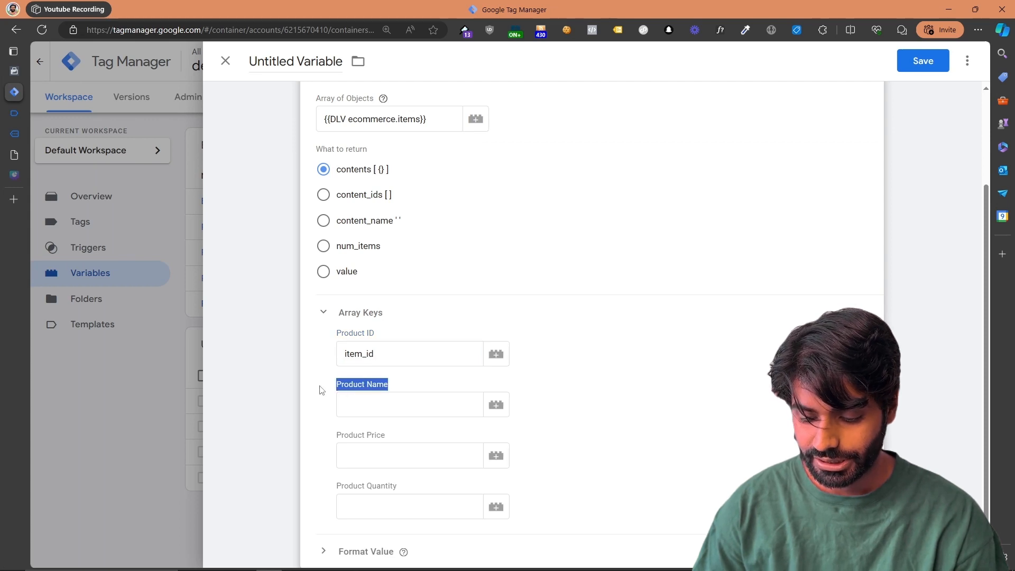
Step: Copy the item_name key from the view_item event in Tag Assistant and set it as the Product Name array key in Google Tag Manager
{"action": "left_click", "coordinate": [15, 111]}
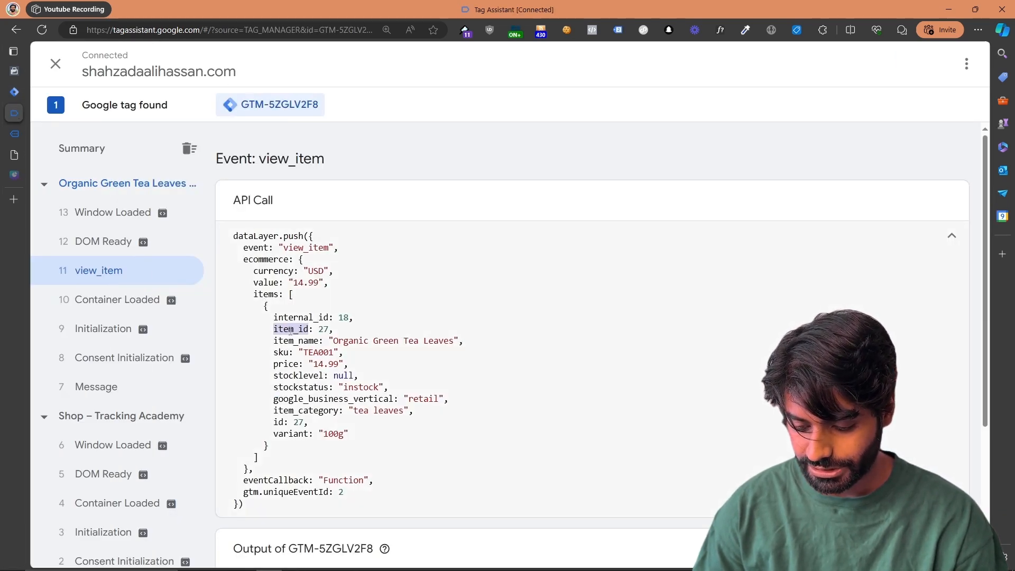
{"action": "double_click", "coordinate": [289, 383]}
{"action": "key", "text": "ctrl+c"}
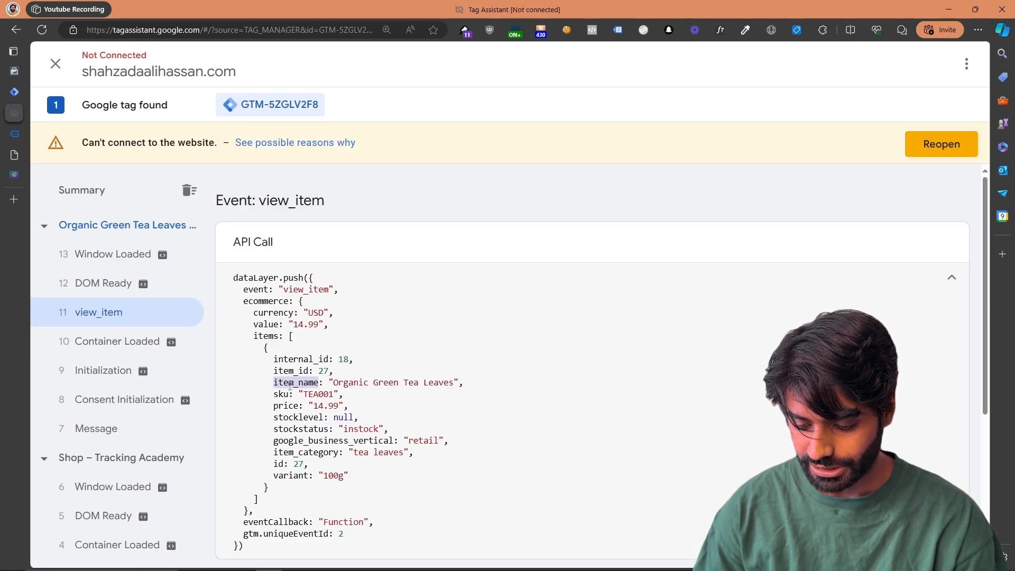
{"action": "left_click", "coordinate": [14, 91]}
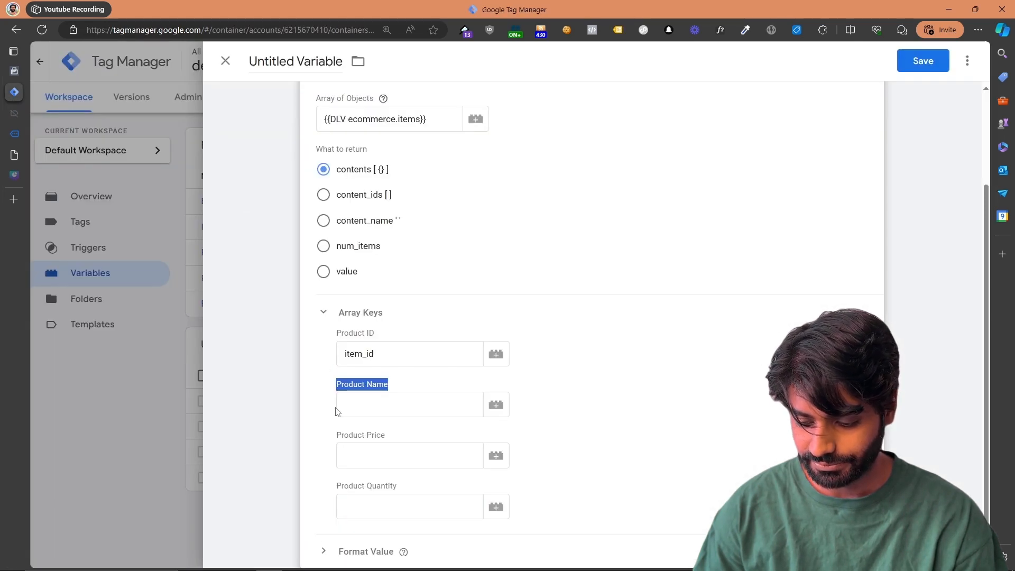
{"action": "left_click", "coordinate": [358, 404]}
{"action": "key", "text": "ctrl+v"}
Step: Copy the price key from the view_item event in Tag Assistant and set it as the Product Price array key in Google Tag Manager
{"action": "left_click", "coordinate": [386, 460]}
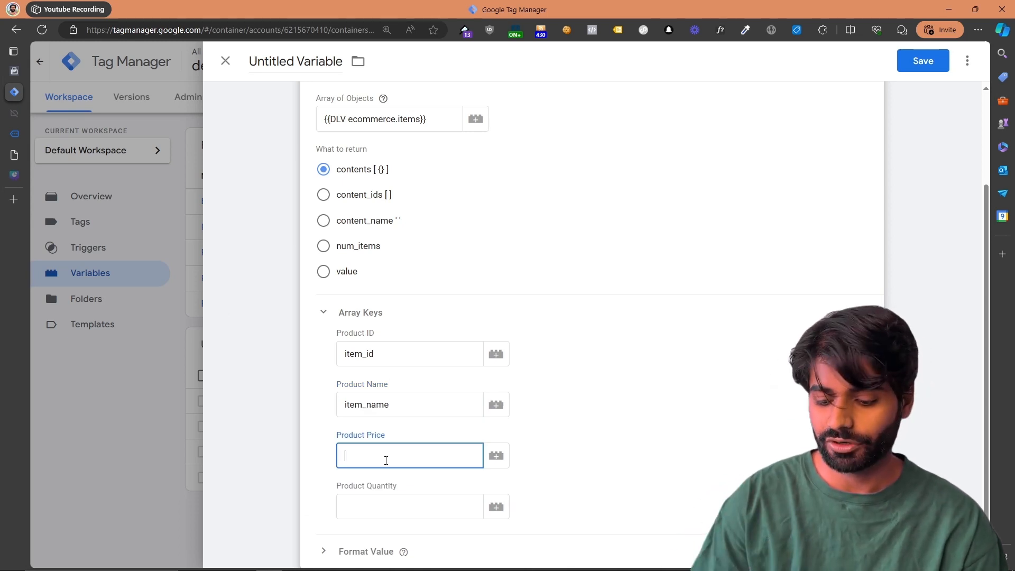
{"action": "left_click", "coordinate": [15, 113]}
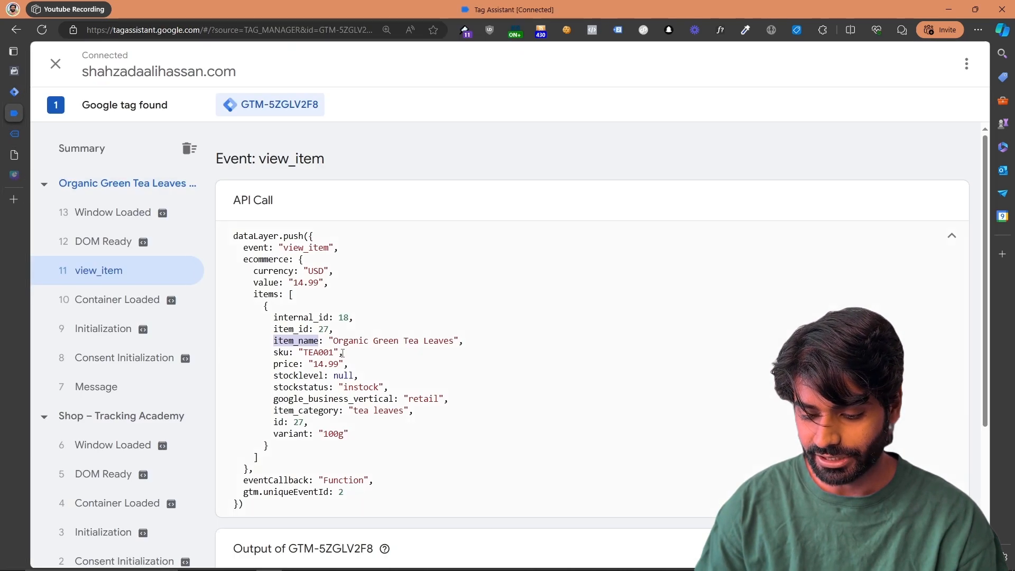
{"action": "double_click", "coordinate": [291, 365]}
{"action": "key", "text": "ctrl+c"}
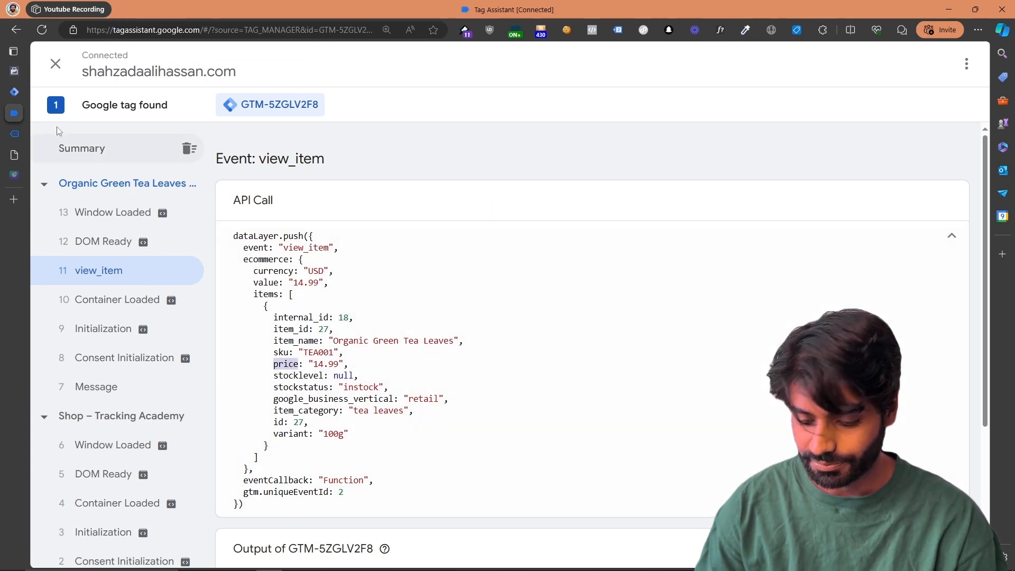
{"action": "left_click", "coordinate": [13, 91]}
{"action": "key", "text": "ctrl+v"}
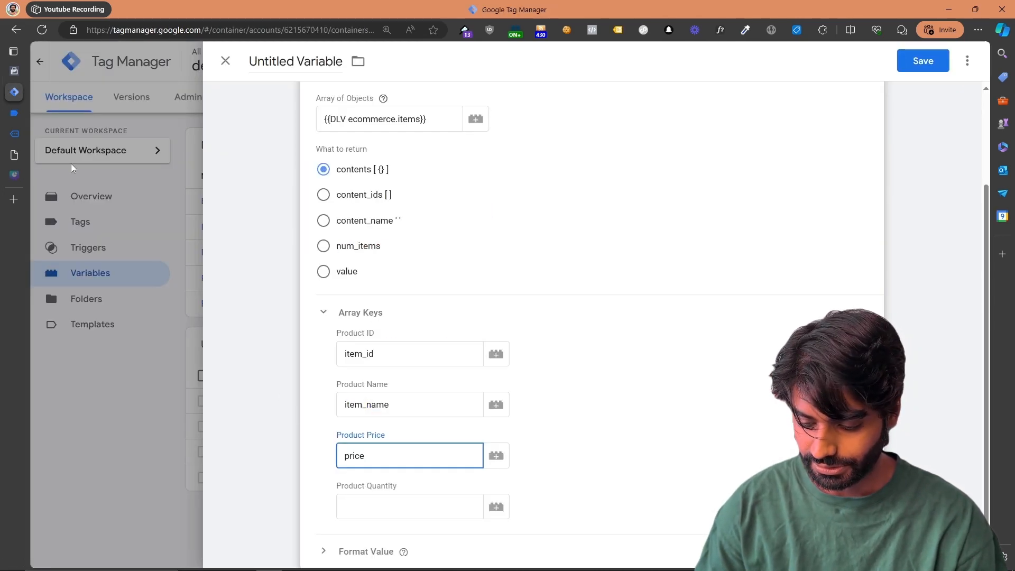
Step: Check the view_item keys in Tag Assistant, and set the Product Quantity array key to quantity in Google Tag Manager
{"action": "key", "text": "ctrl+Tab"}
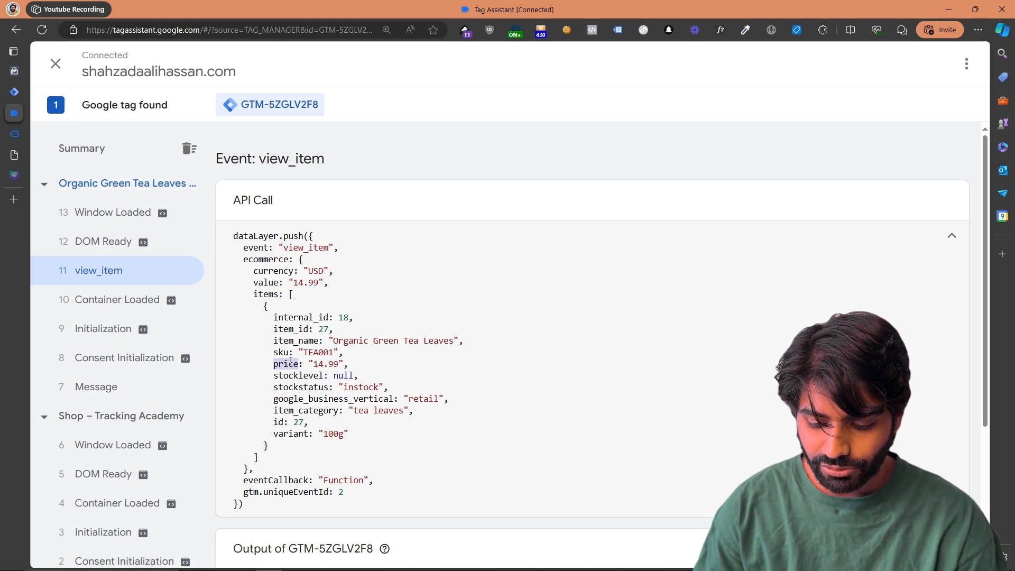
{"action": "left_click", "coordinate": [14, 92]}
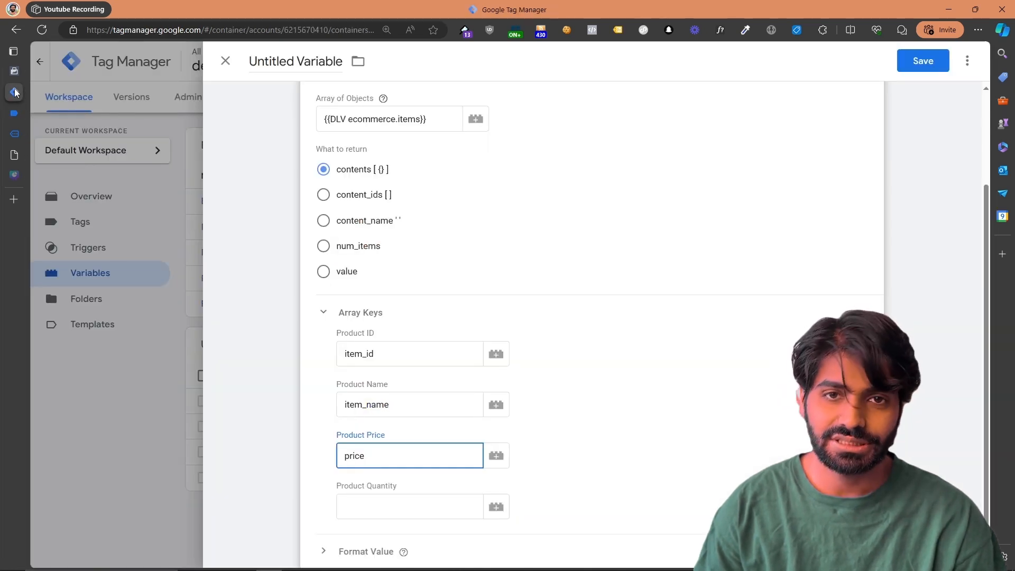
{"action": "left_click", "coordinate": [374, 500]}
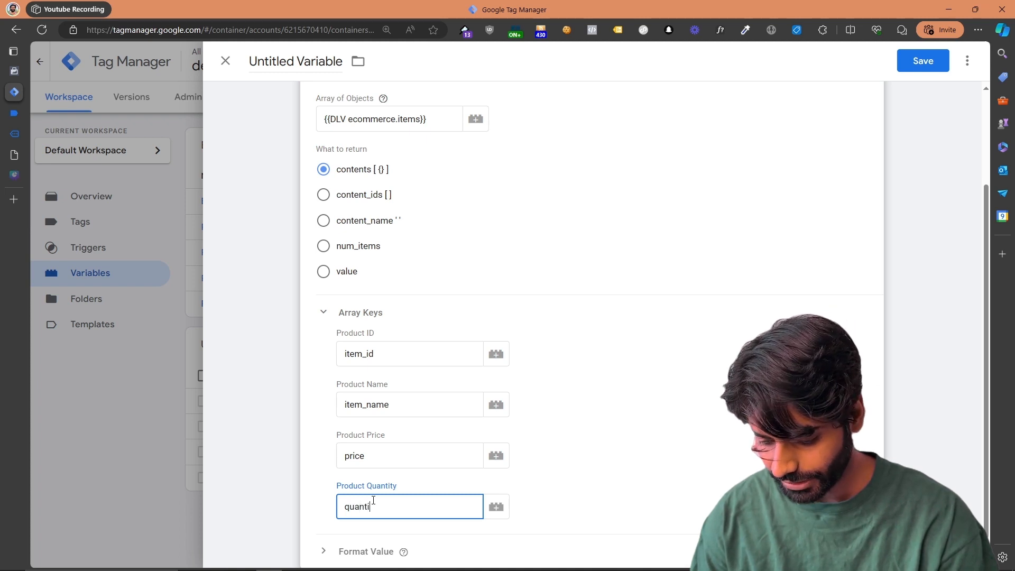
Step: Title the Facebook Parameter Generator variable "FPG EI Contents" and save it
{"action": "left_click", "coordinate": [291, 66]}
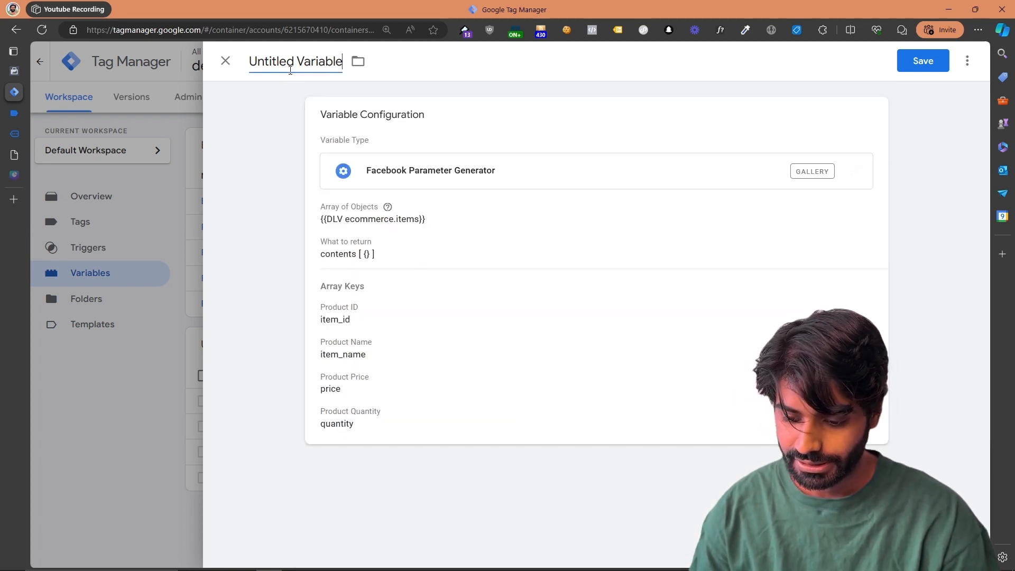
{"action": "type", "text": "FPG EI"}
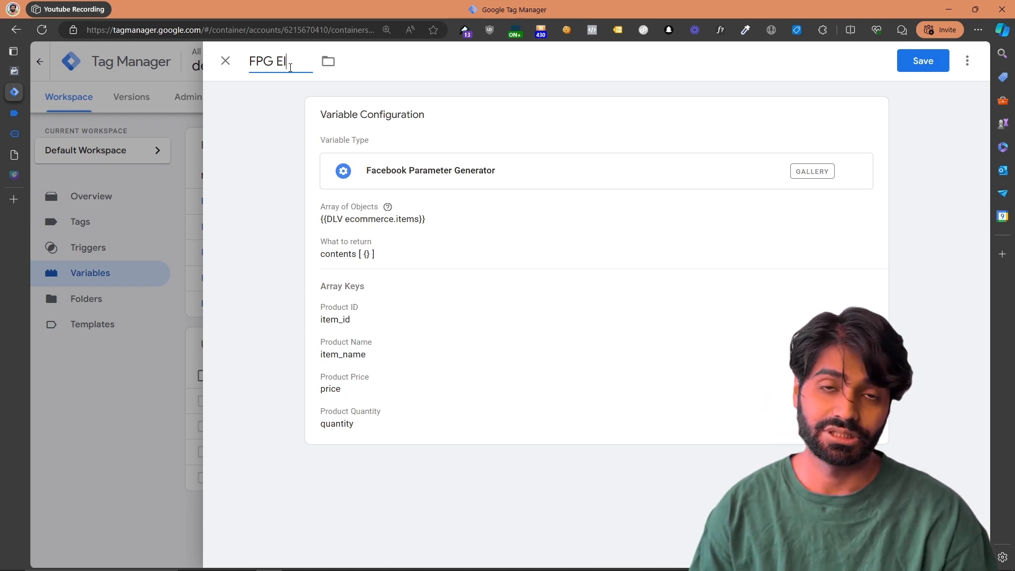
{"action": "type", "text": " Contents"}
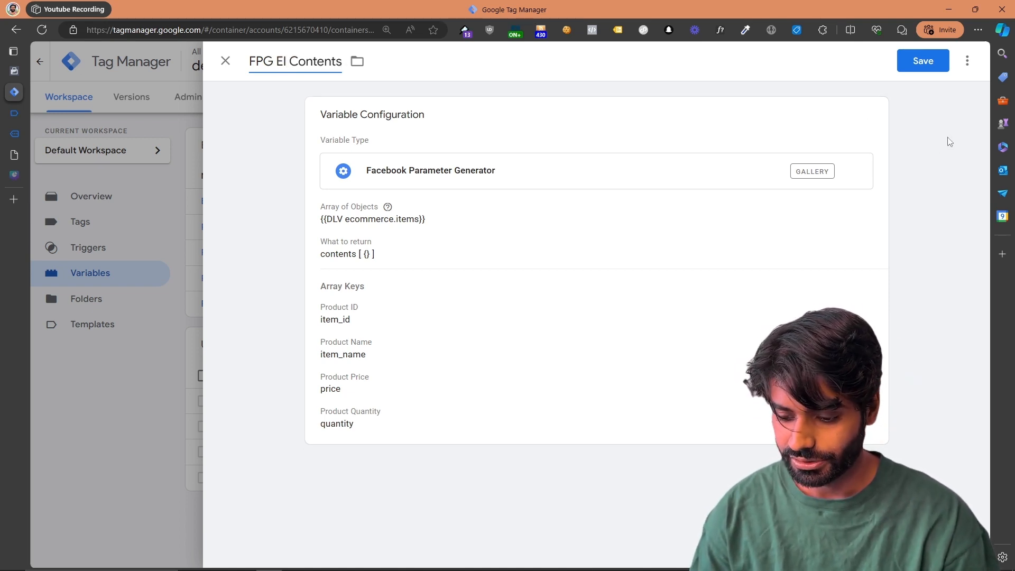
{"action": "left_click", "coordinate": [926, 60]}
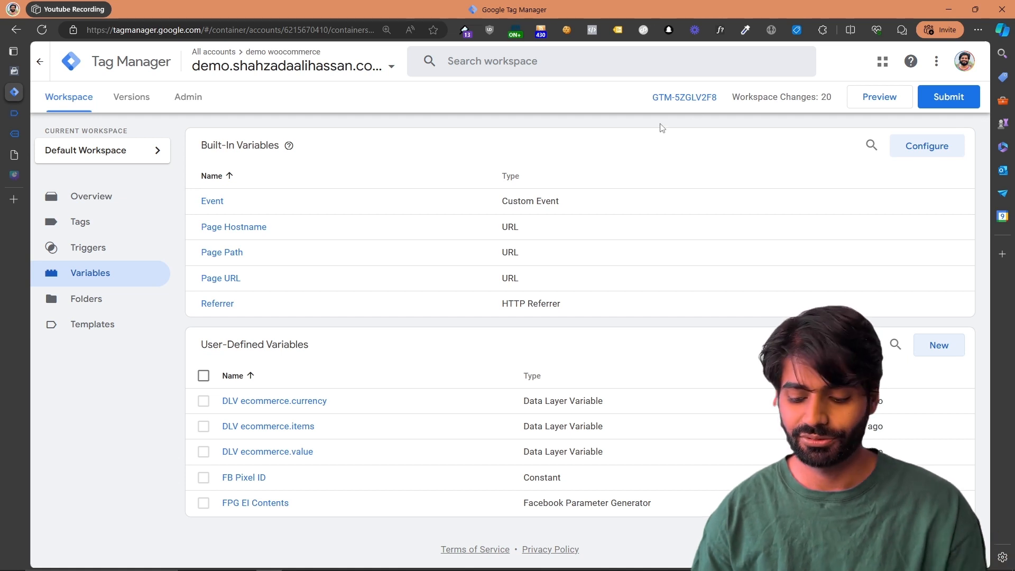
{"action": "left_click", "coordinate": [204, 451]}
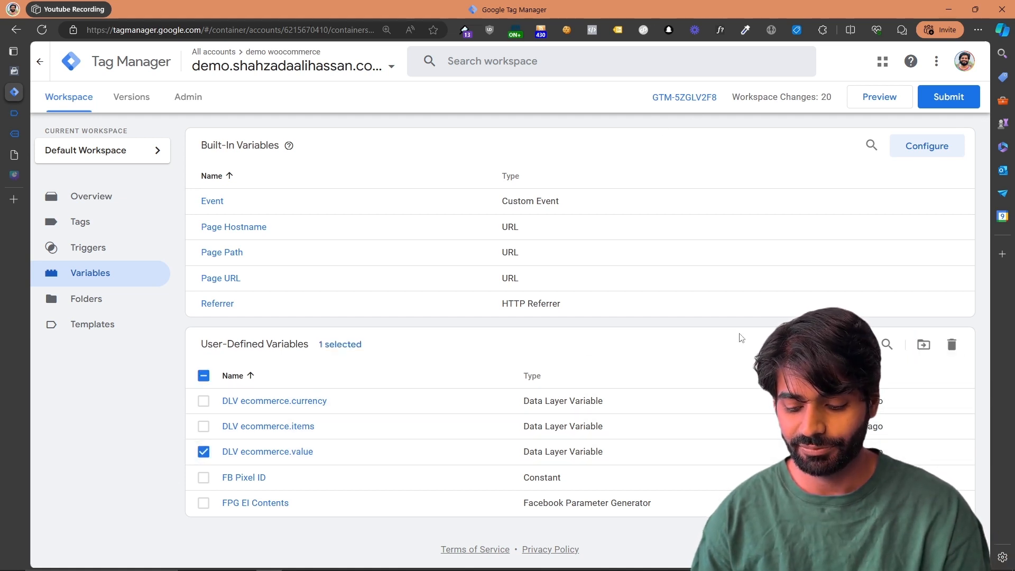
{"action": "left_click", "coordinate": [203, 376]}
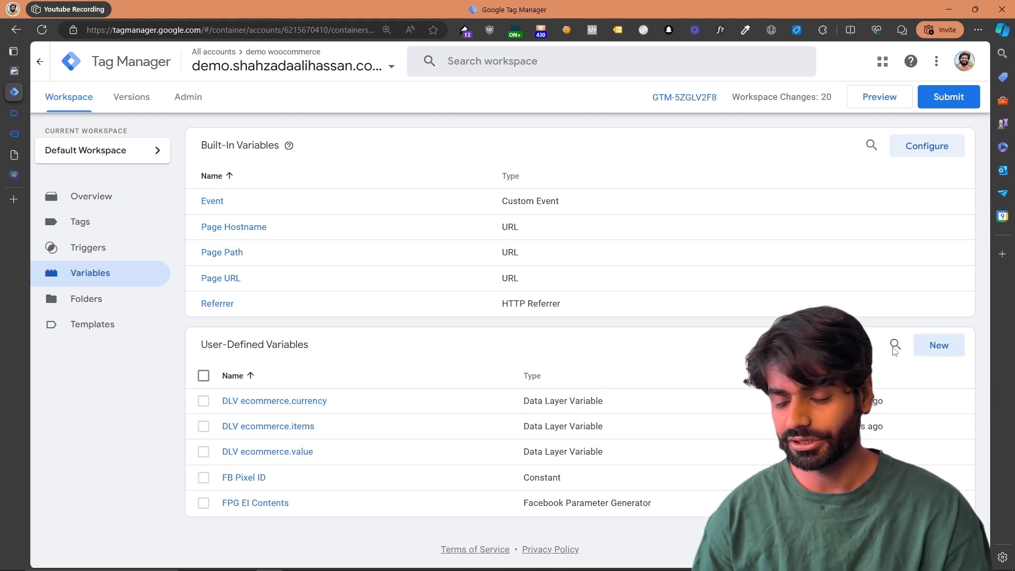
Step: Duplicate the FPG EI Contents variable and set the copy to return content_ids [ ]
{"action": "left_click", "coordinate": [273, 504]}
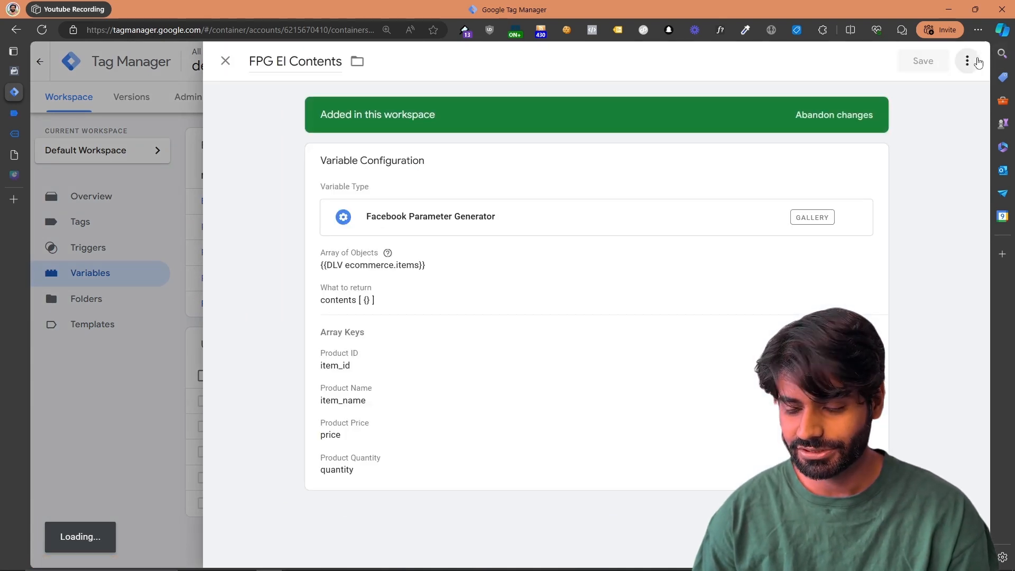
{"action": "left_click", "coordinate": [967, 60]}
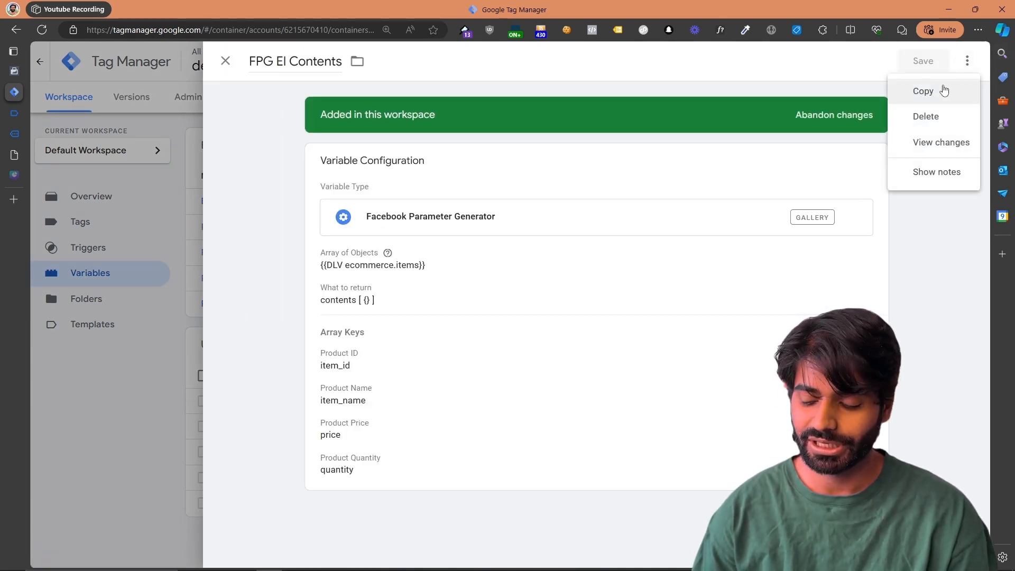
{"action": "left_click", "coordinate": [943, 91]}
{"action": "left_click", "coordinate": [541, 281]}
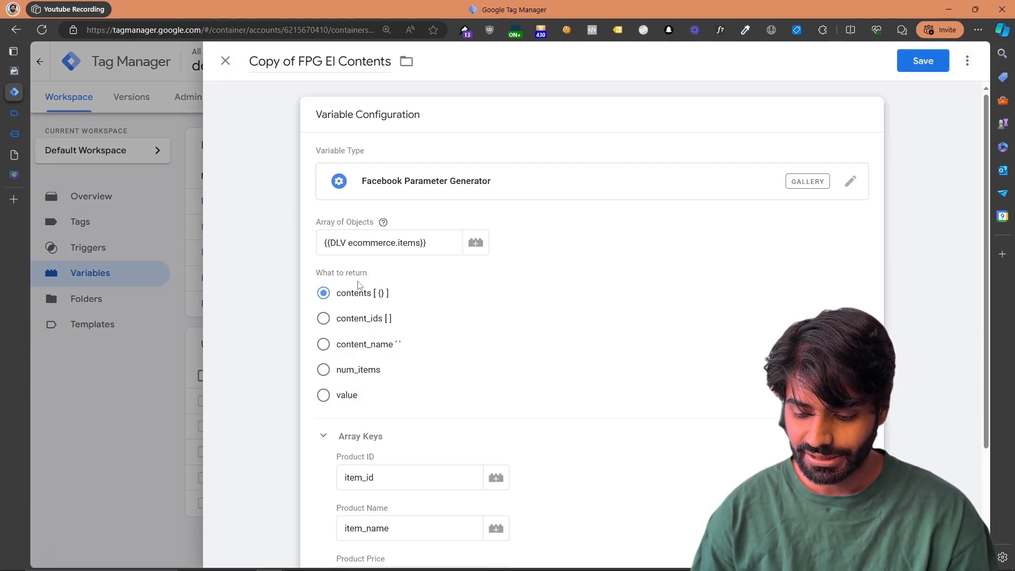
{"action": "left_click", "coordinate": [360, 320]}
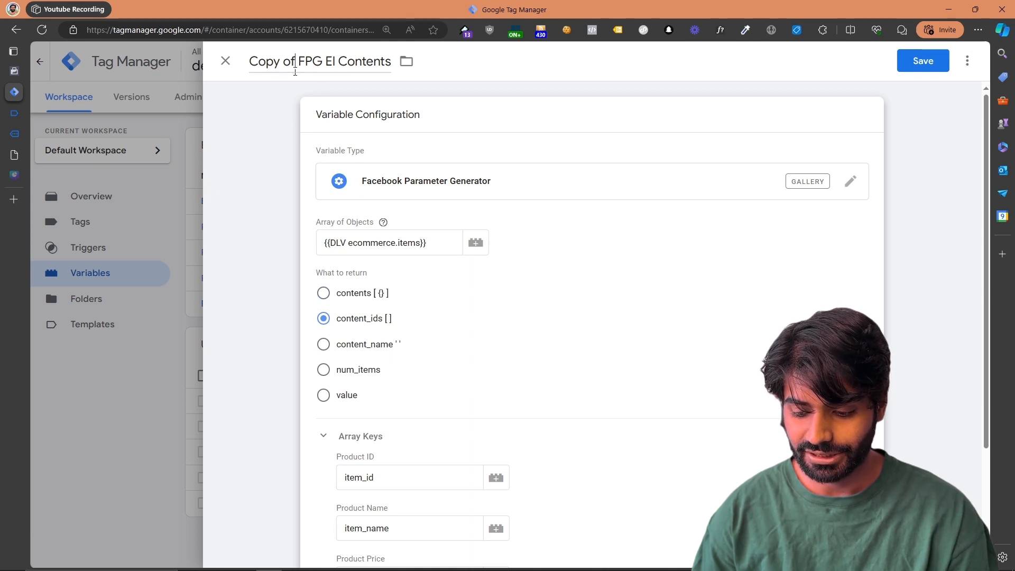
Step: Rename the copied variable "FPG EI Content IDs" and save it
{"action": "left_click_drag", "start_coordinate": [295, 63], "coordinate": [239, 75]}
{"action": "key", "text": "BackSpace"}
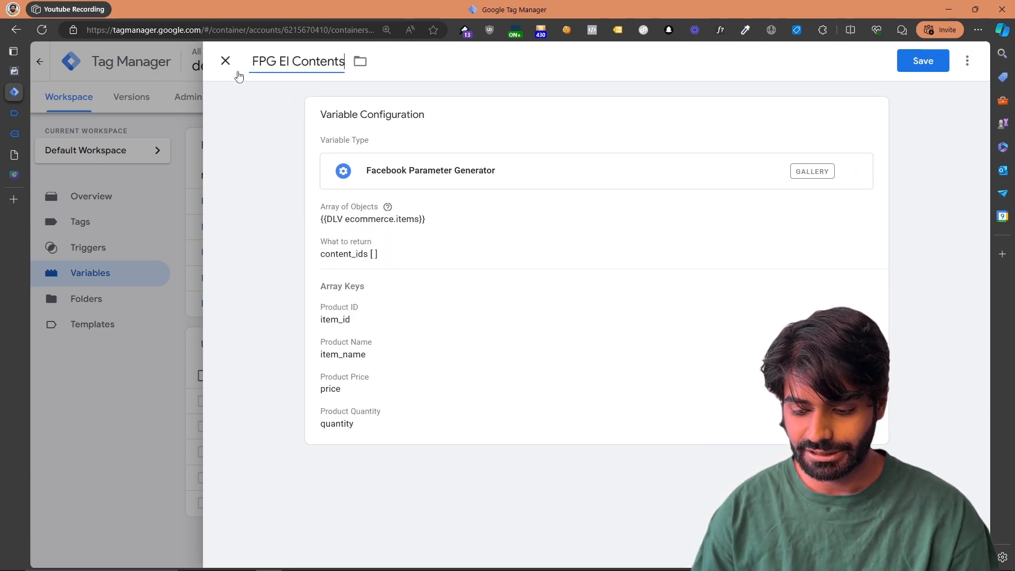
{"action": "key", "text": "BackSpace"}
{"action": "type", "text": "IDs"}
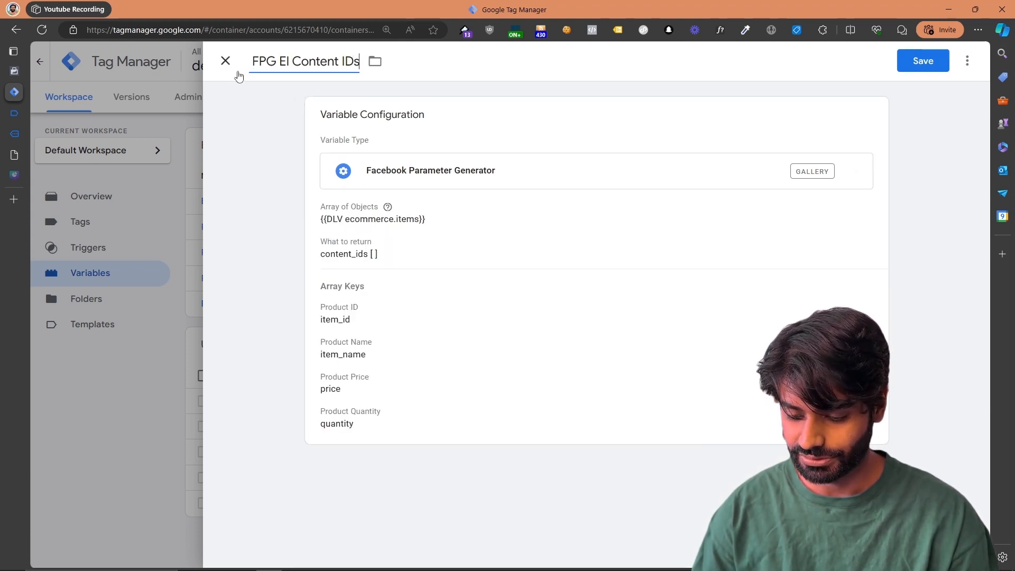
{"action": "left_click", "coordinate": [926, 62]}
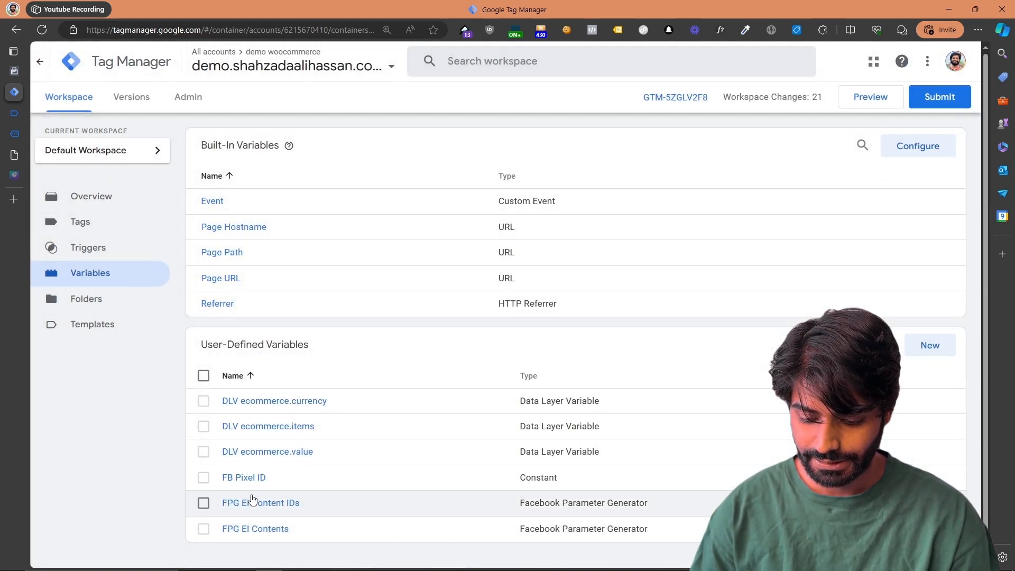
Step: Duplicate the FPG EI Content IDs variable and set the copy to return content_name
{"action": "left_click", "coordinate": [340, 503]}
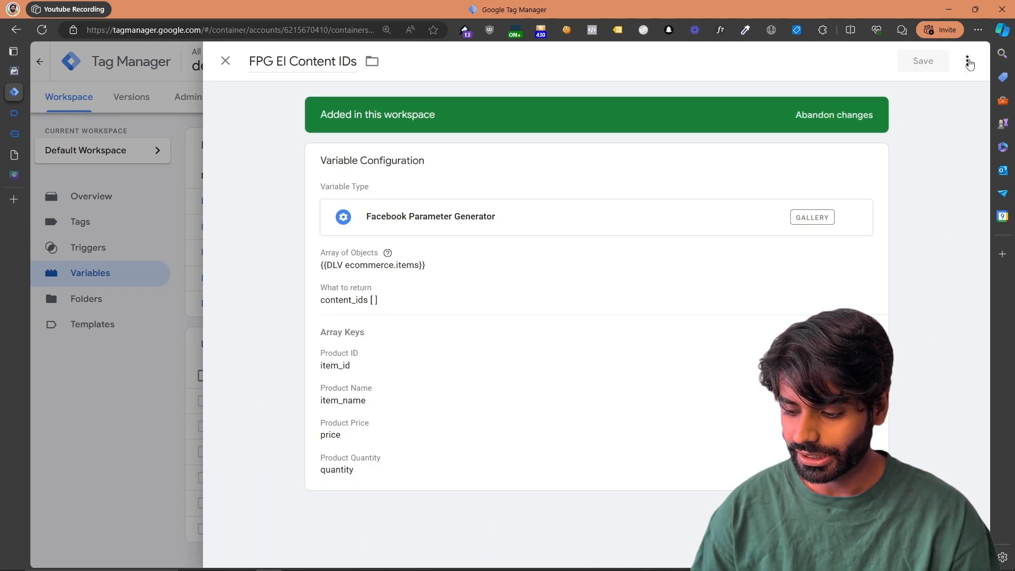
{"action": "left_click", "coordinate": [968, 60]}
{"action": "left_click", "coordinate": [953, 86]}
{"action": "left_click", "coordinate": [971, 61]}
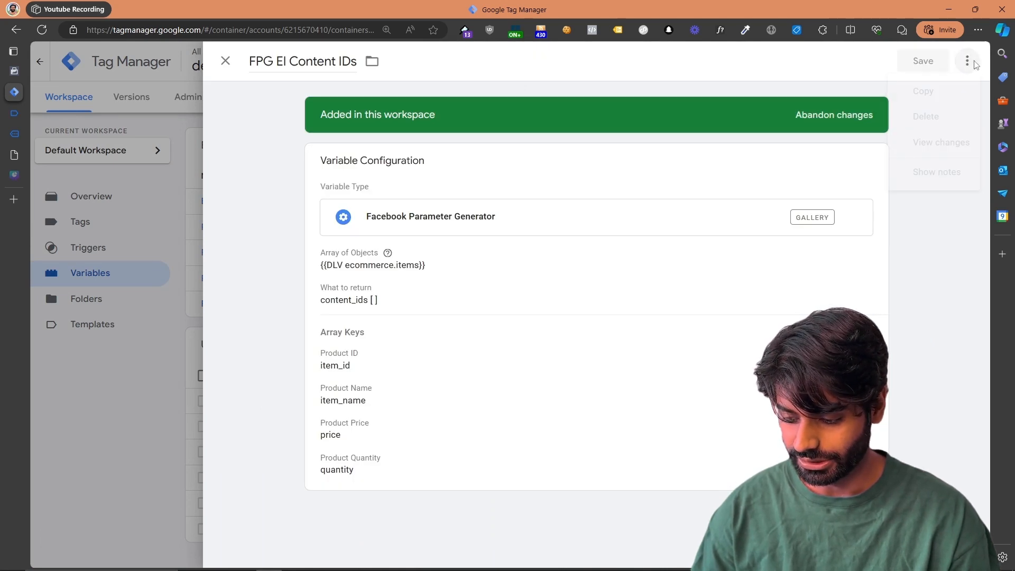
{"action": "left_click", "coordinate": [952, 87]}
{"action": "left_click", "coordinate": [593, 279]}
{"action": "left_click", "coordinate": [369, 345]}
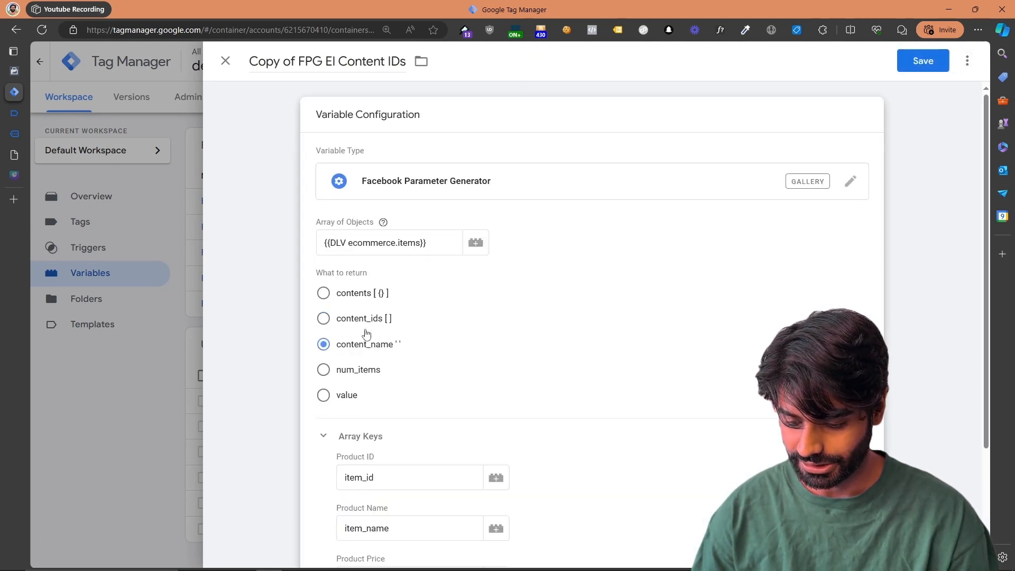
Step: Rename the copied variable "FPG EI Content Name" and save it
{"action": "left_click_drag", "start_coordinate": [297, 60], "coordinate": [244, 67]}
{"action": "key", "text": "BackSpace"}
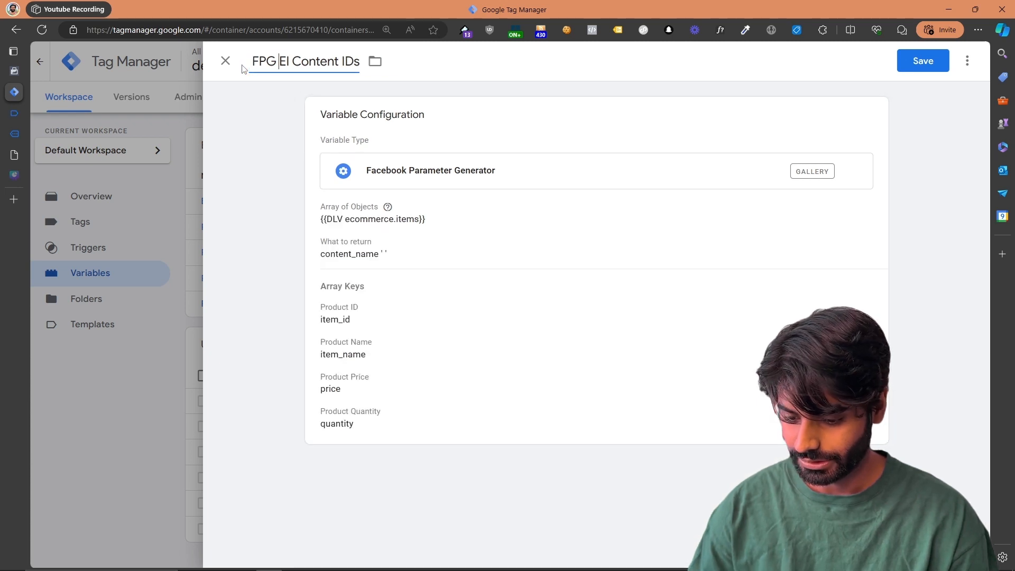
{"action": "key", "text": "BackSpace"}
{"action": "key", "text": "BackSpace"}
{"action": "key", "text": "BackSpace"}
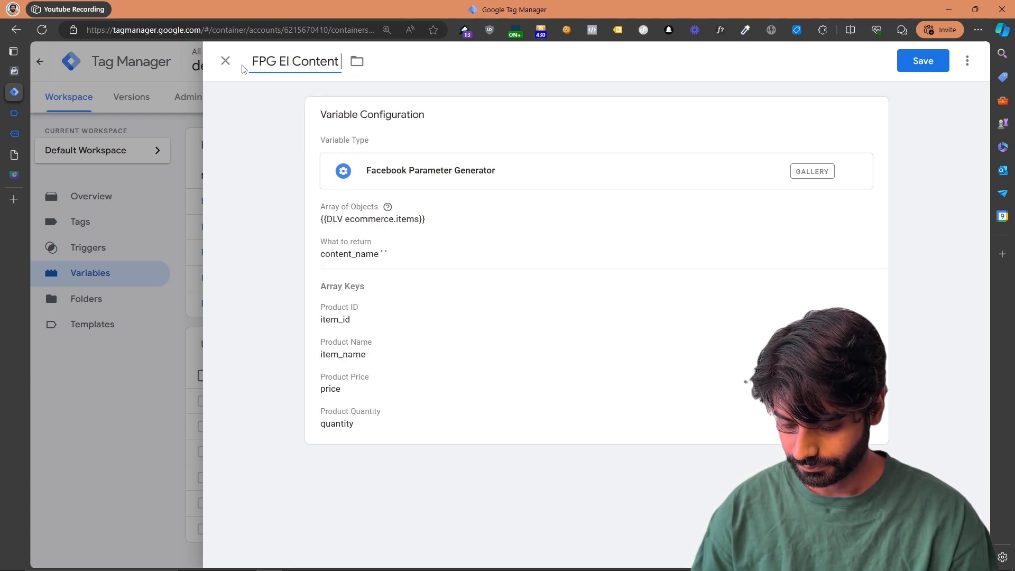
{"action": "type", "text": "Name"}
{"action": "left_click", "coordinate": [923, 61]}
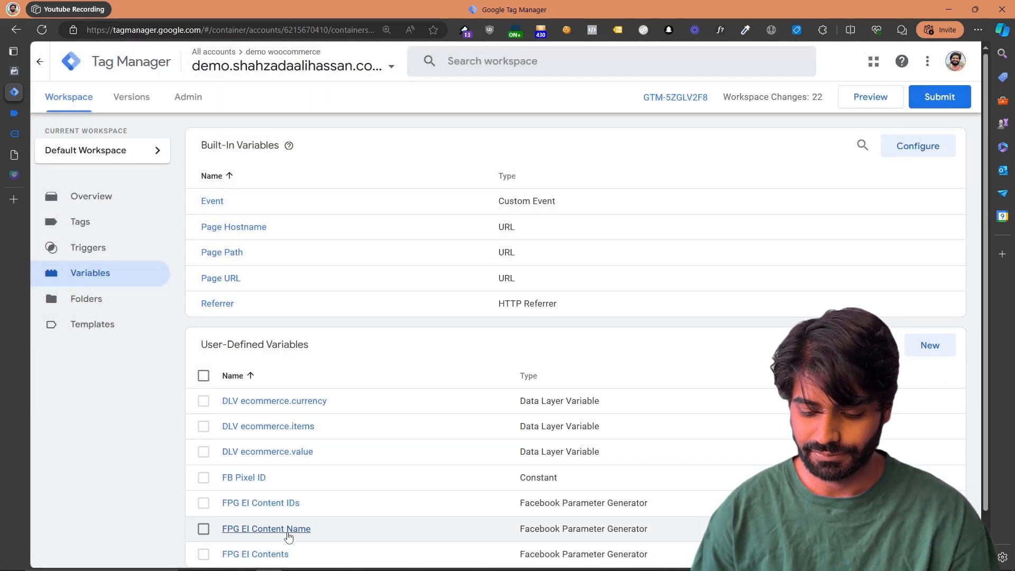
Step: Duplicate the FPG EI Content Name variable and replace "Content Name" in the copy's title with "Num Items"
{"action": "left_click", "coordinate": [288, 530]}
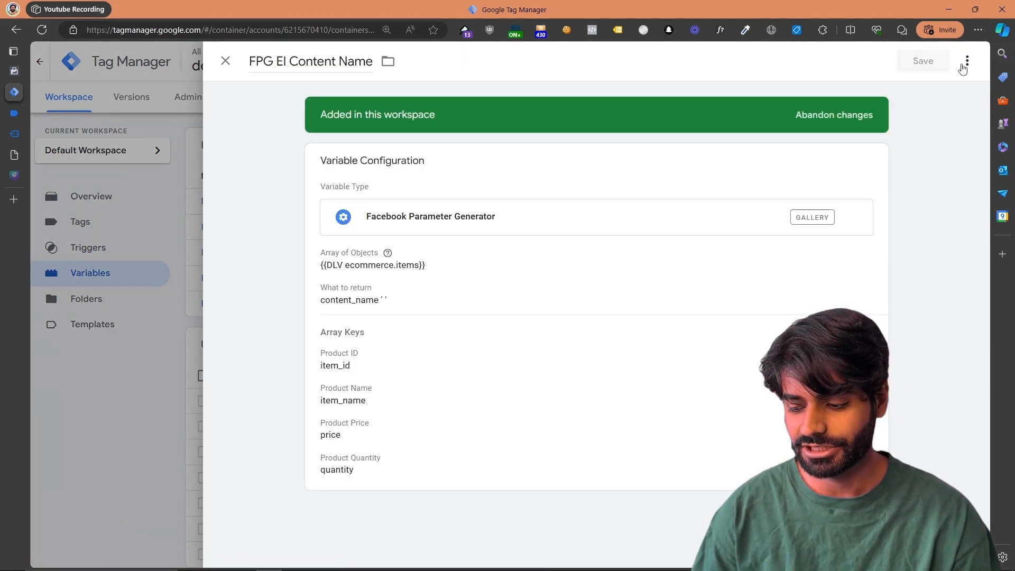
{"action": "left_click", "coordinate": [967, 61]}
{"action": "left_click", "coordinate": [931, 91]}
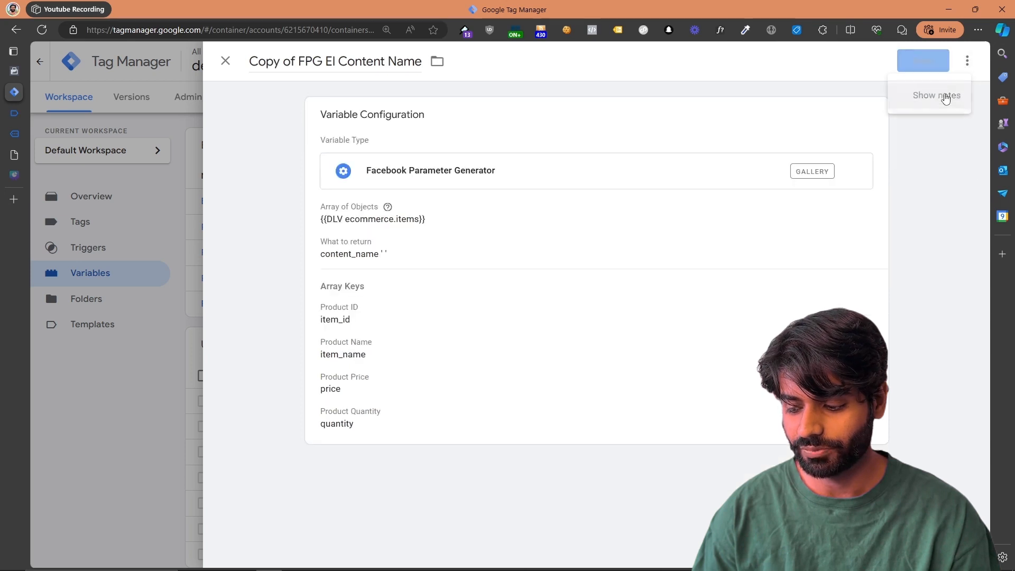
{"action": "double_click", "coordinate": [395, 62]}
{"action": "key", "text": "ctrl+BackSpace"}
{"action": "key", "text": "ctrl+BackSpace"}
{"action": "type", "text": "Num Items"}
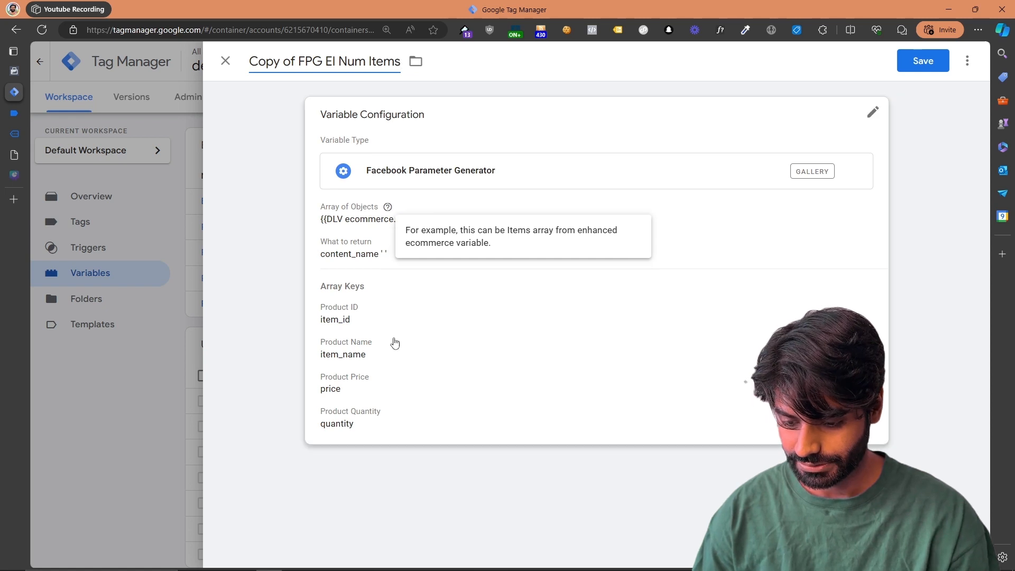
Step: Set the copied variable to return num_items, shorten its title to "FPG EI Num Items" and save it
{"action": "left_click", "coordinate": [364, 346]}
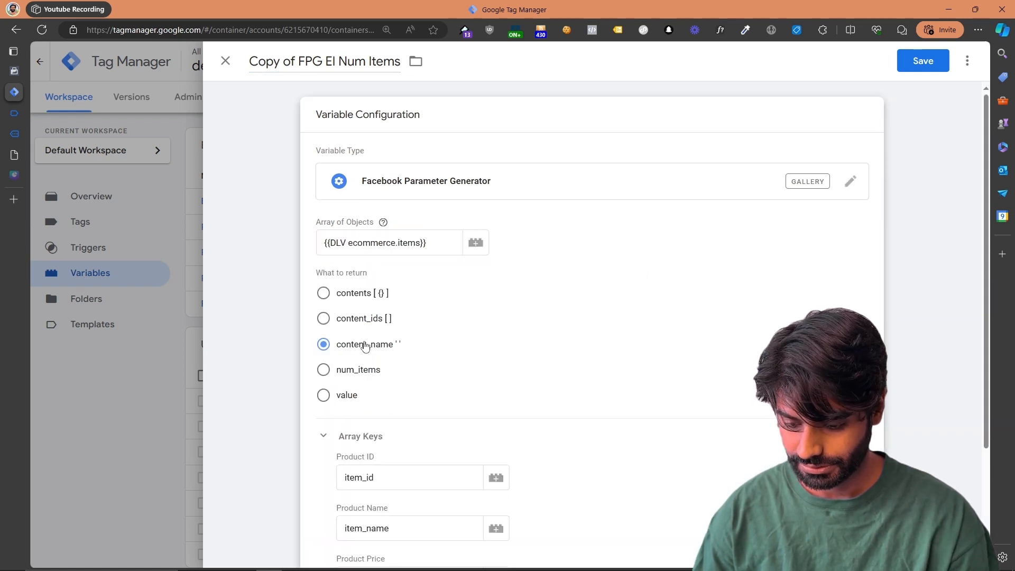
{"action": "left_click", "coordinate": [347, 373]}
{"action": "left_click_drag", "start_coordinate": [301, 61], "coordinate": [246, 67]}
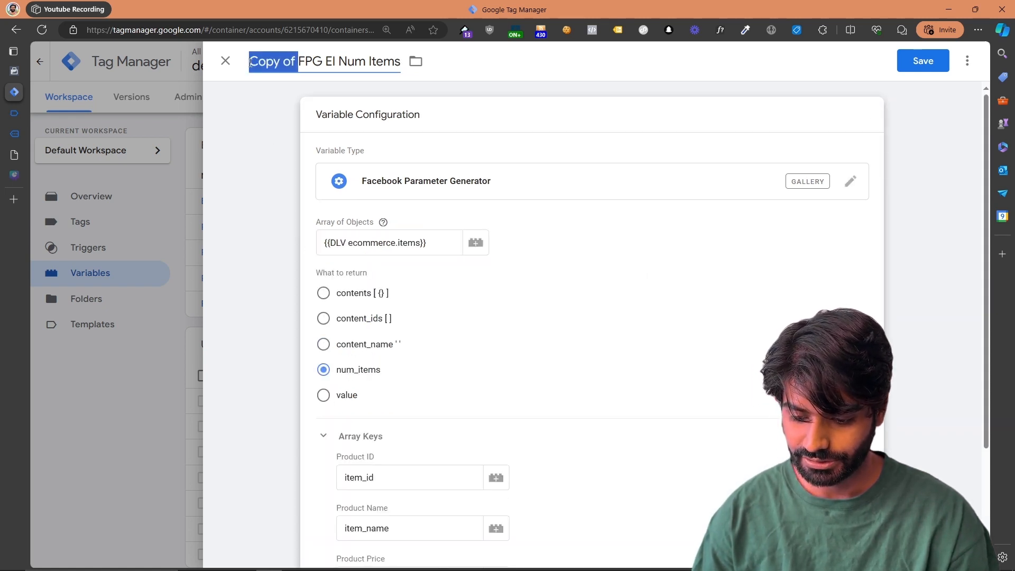
{"action": "key", "text": "BackSpace"}
{"action": "left_click", "coordinate": [915, 55]}
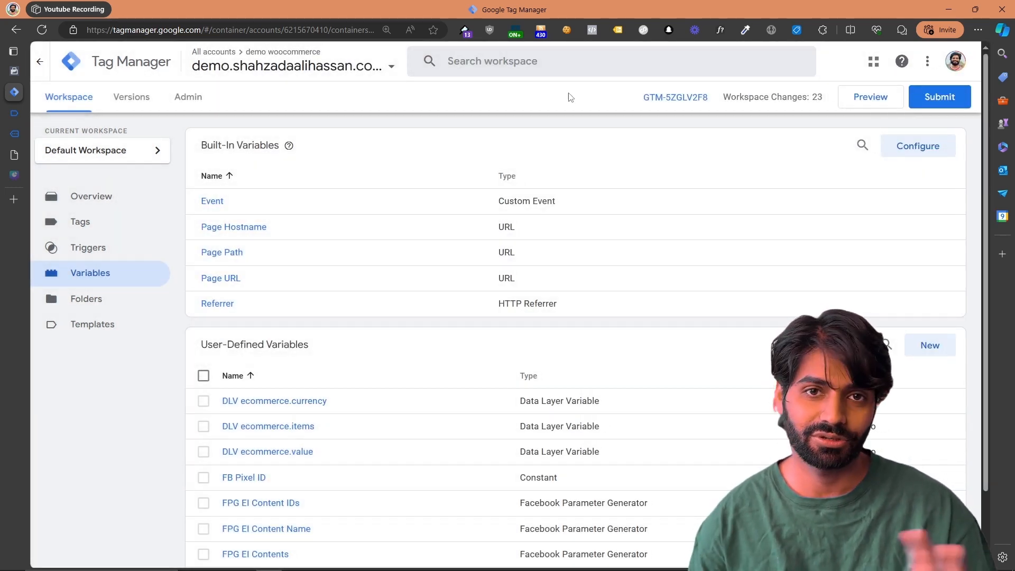
Step: Create a new tag in the container and start a new firing trigger for it
{"action": "left_click", "coordinate": [150, 224]}
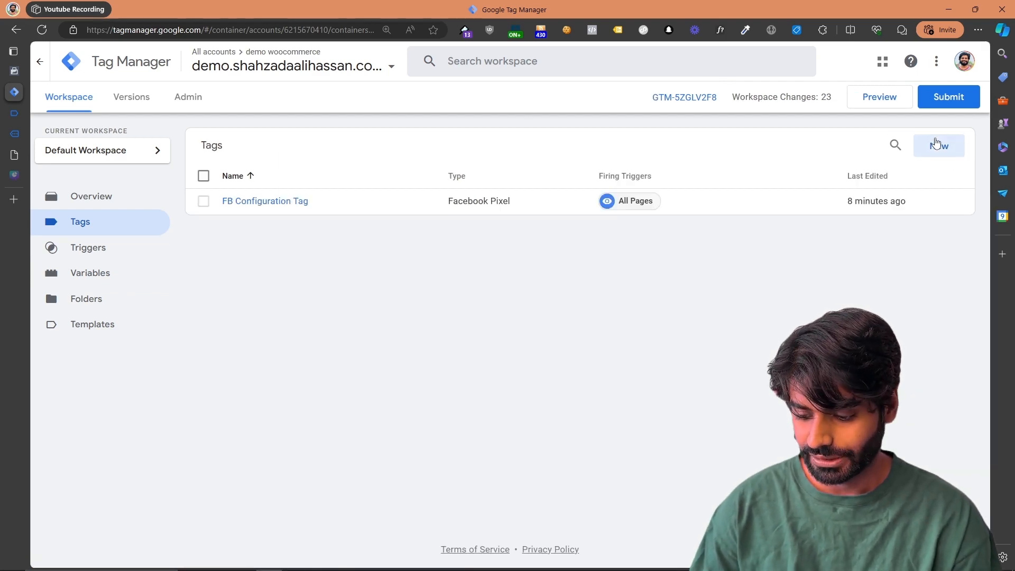
{"action": "left_click", "coordinate": [936, 144]}
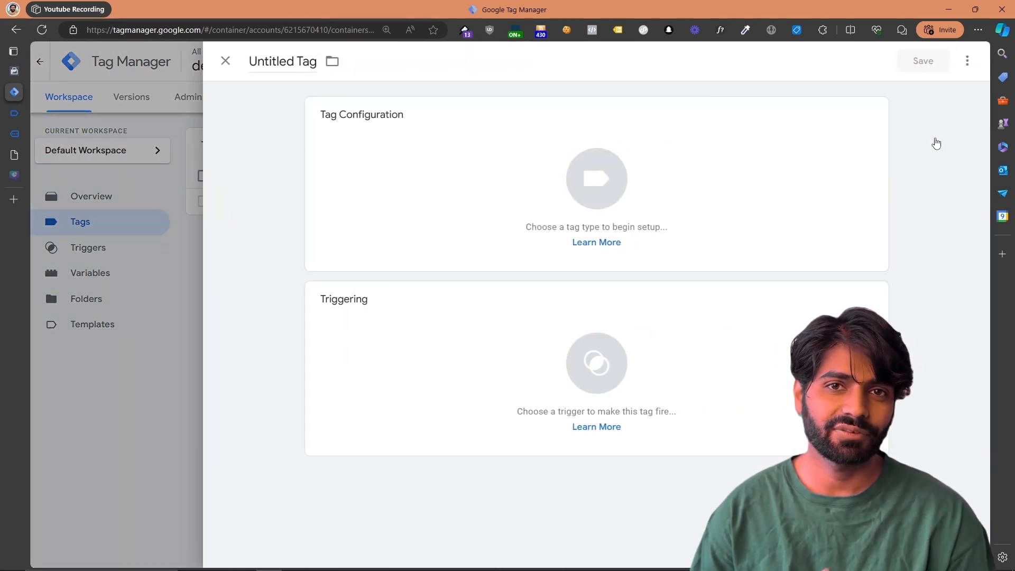
{"action": "left_click", "coordinate": [597, 363]}
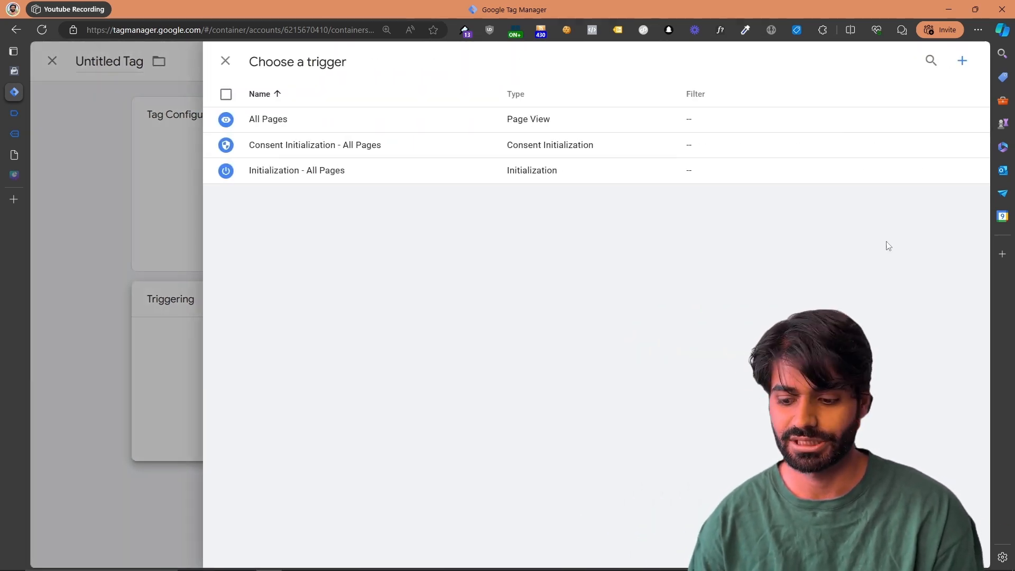
{"action": "left_click", "coordinate": [962, 61]}
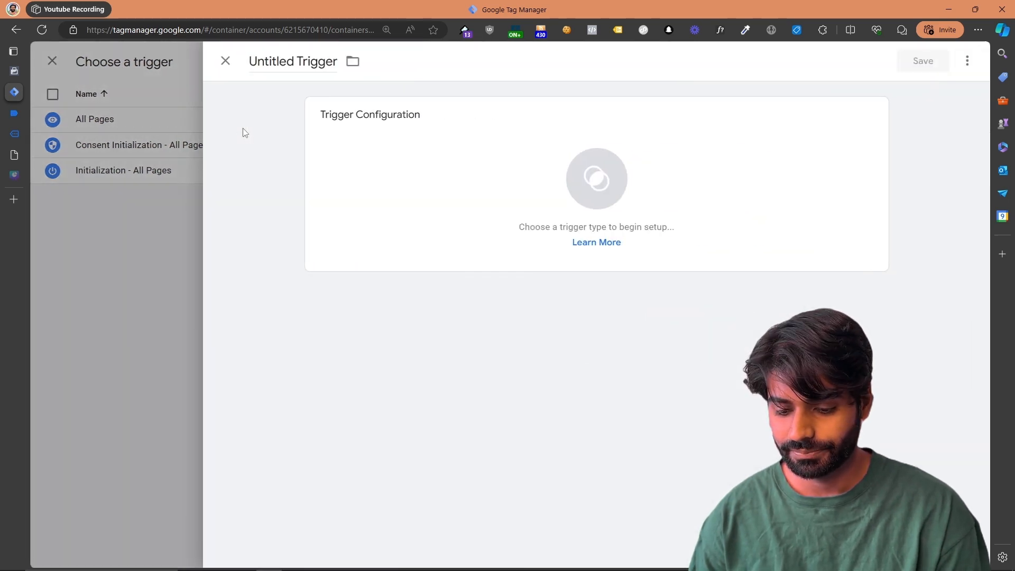
Step: Switch to Tag Assistant and copy the event name view_item from the product page's event details
{"action": "left_click", "coordinate": [16, 137]}
{"action": "left_click", "coordinate": [15, 115]}
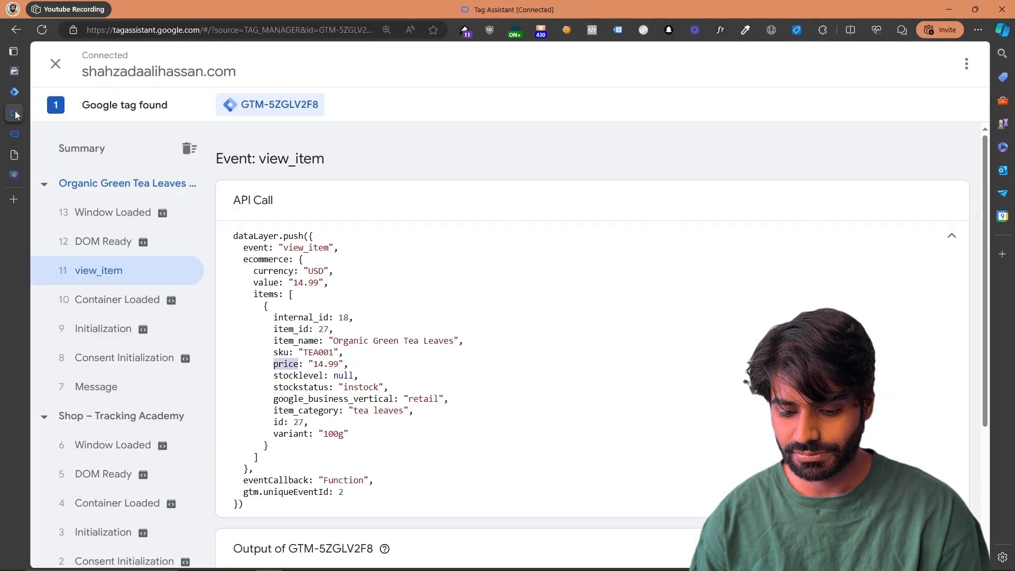
{"action": "double_click", "coordinate": [294, 162]}
{"action": "right_click", "coordinate": [294, 160]}
{"action": "left_click", "coordinate": [313, 170]}
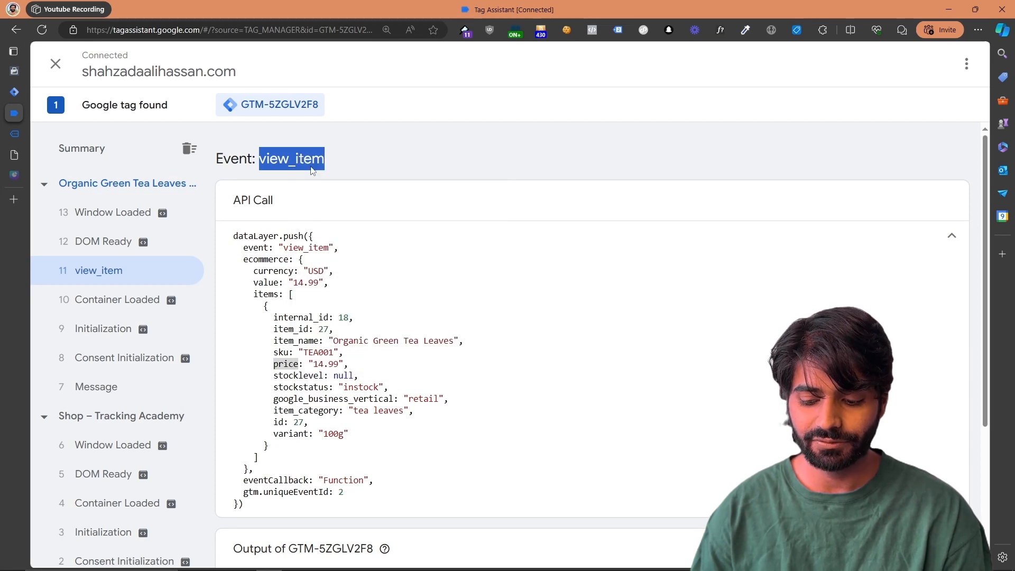
Step: Back in Google Tag Manager, make the new trigger a Custom Event with the event name view_item
{"action": "left_click", "coordinate": [14, 92]}
{"action": "left_click", "coordinate": [545, 159]}
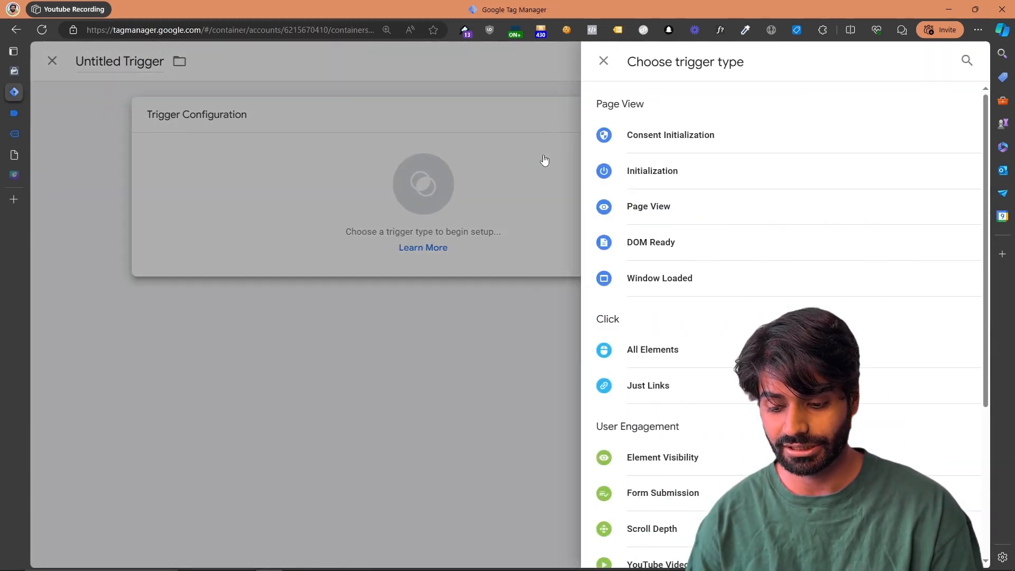
{"action": "scroll", "coordinate": [698, 476], "scroll_direction": "down", "scroll_amount": 2}
{"action": "left_click", "coordinate": [656, 493]}
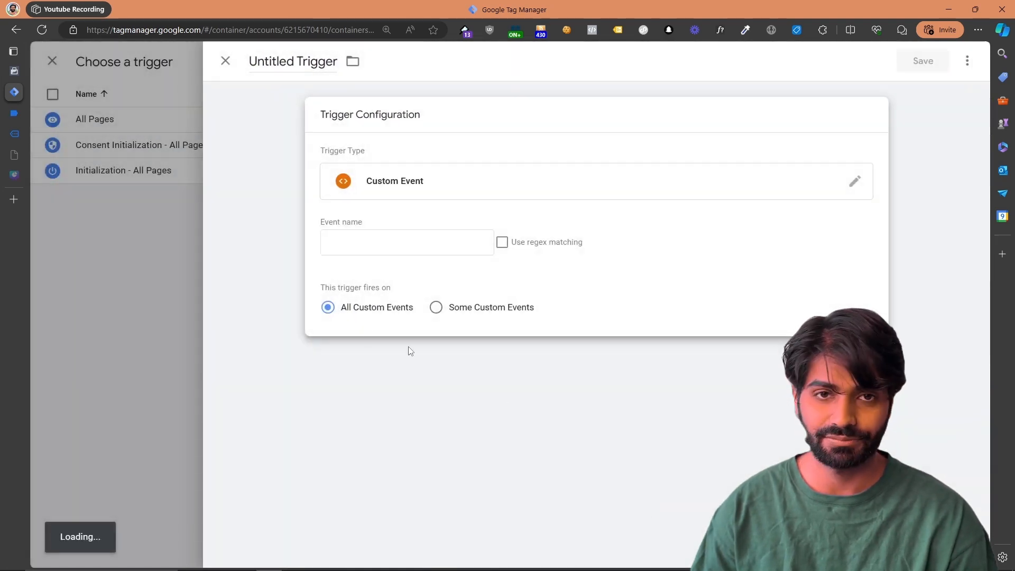
{"action": "left_click", "coordinate": [346, 239]}
{"action": "key", "text": "ctrl+v"}
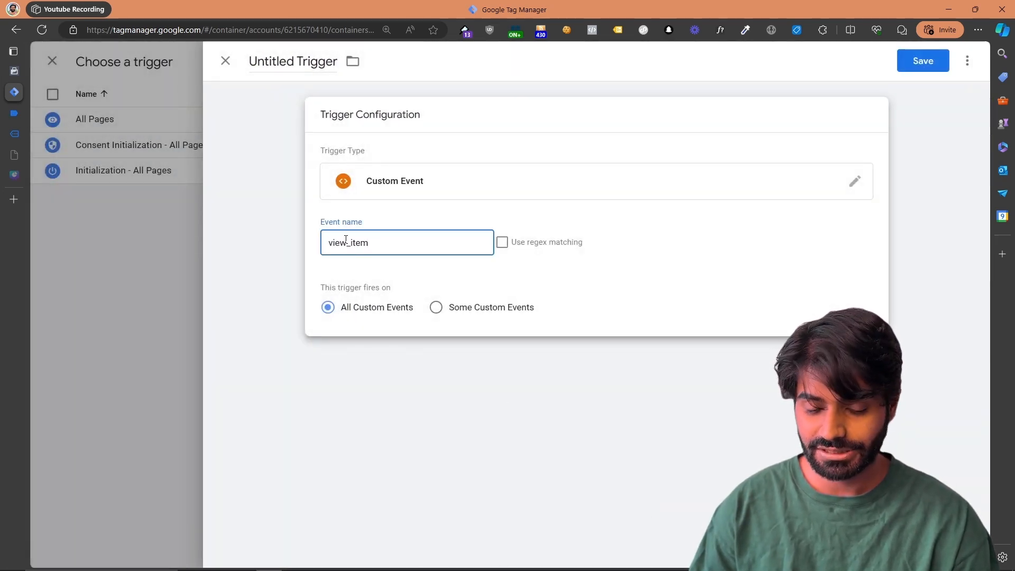
Step: Name the trigger "CE view_item" and save it as the tag's firing trigger
{"action": "left_click", "coordinate": [293, 58]}
{"action": "type", "text": "CE"}
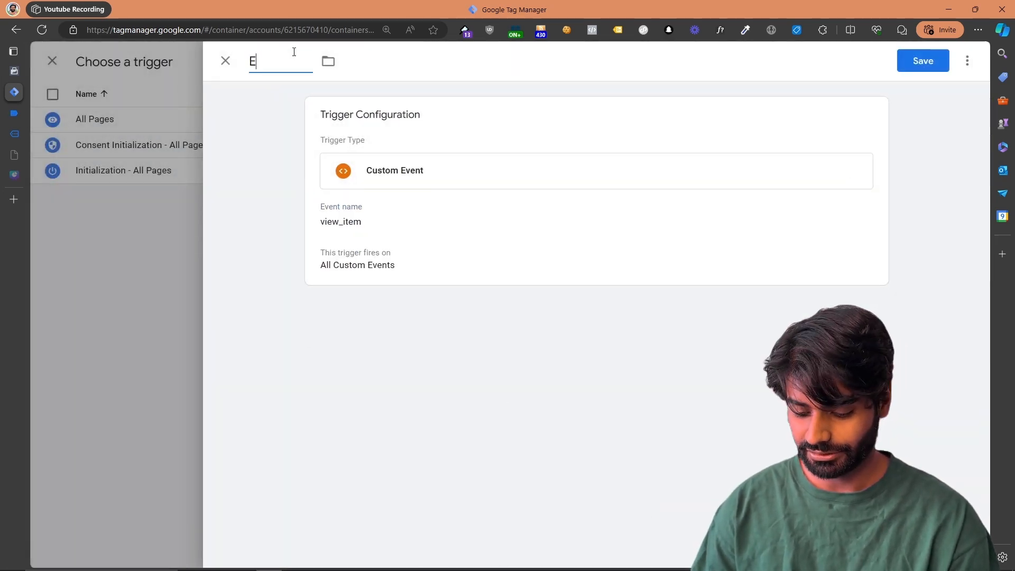
{"action": "key", "text": "ctrl+v"}
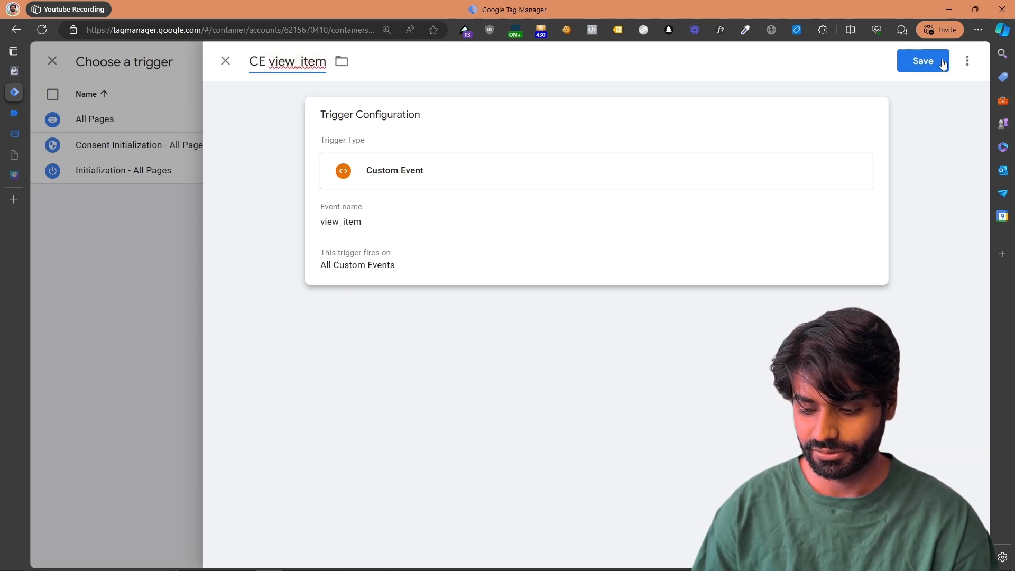
{"action": "left_click", "coordinate": [922, 62]}
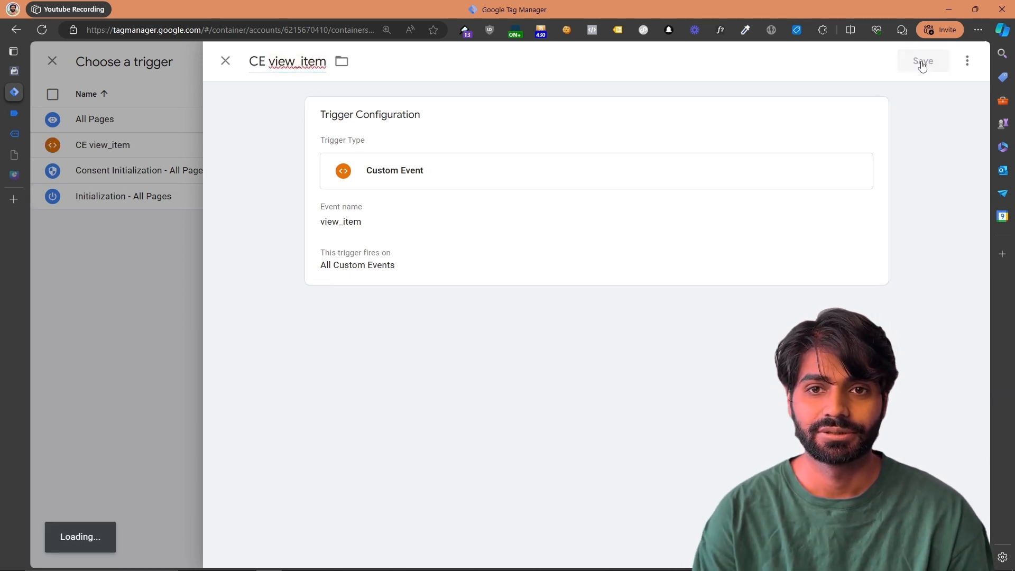
Step: Set the tag type to Facebook Pixel and use the FB Pixel ID variable as its pixel ID
{"action": "left_click", "coordinate": [425, 192]}
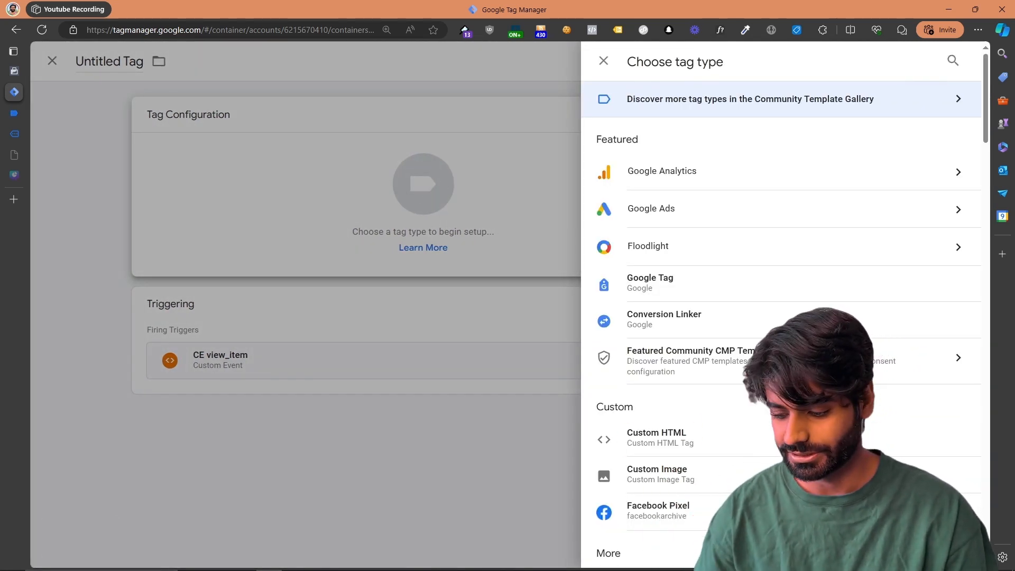
{"action": "left_click", "coordinate": [699, 523]}
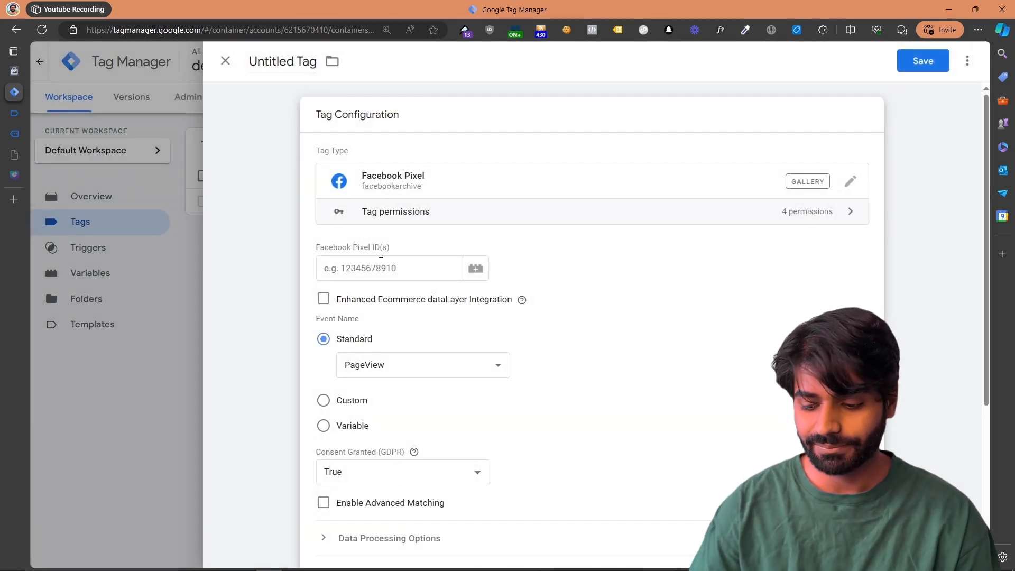
{"action": "scroll", "coordinate": [402, 265], "scroll_direction": "down", "scroll_amount": 1}
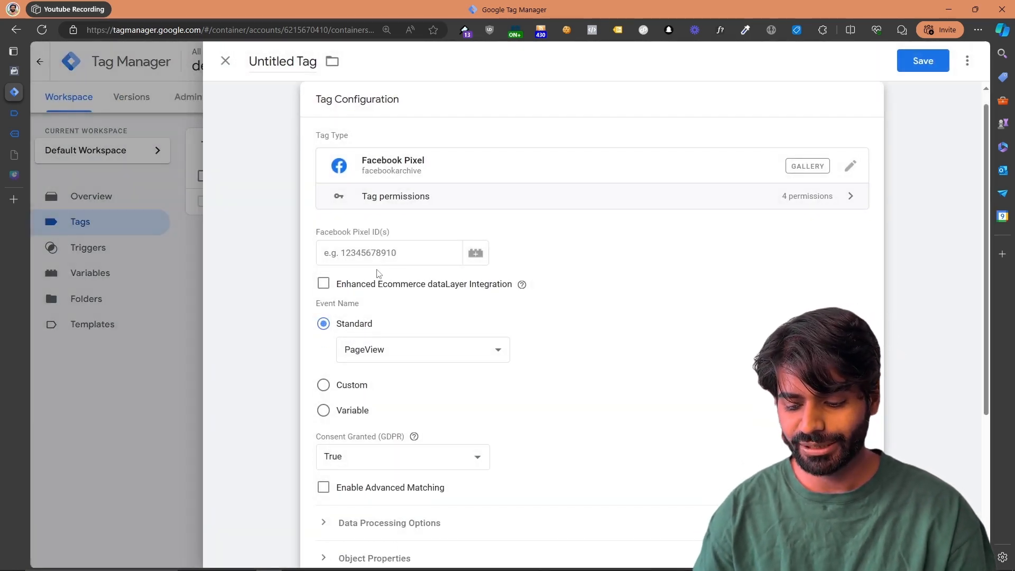
{"action": "left_click", "coordinate": [480, 261]}
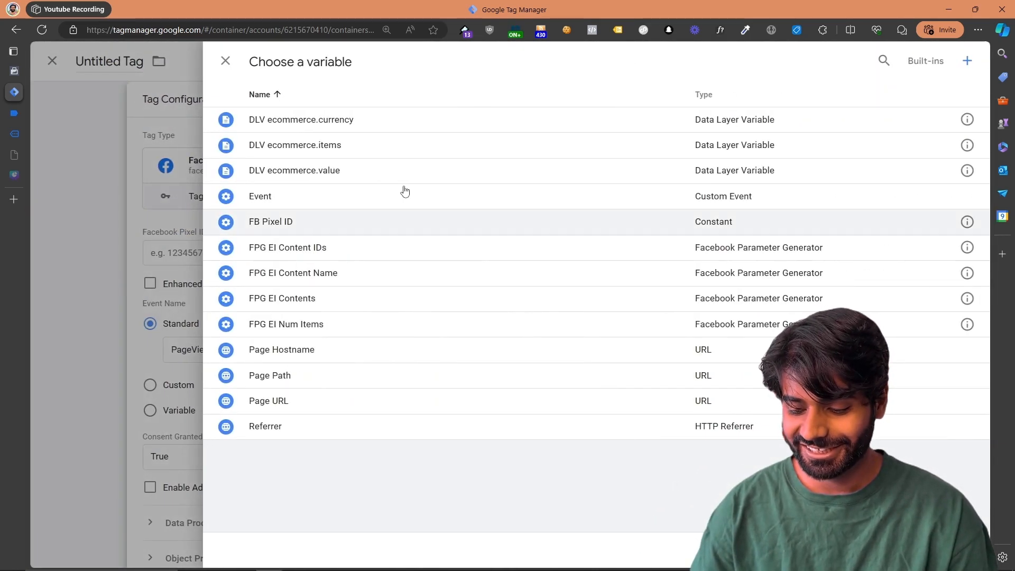
{"action": "left_click", "coordinate": [333, 222]}
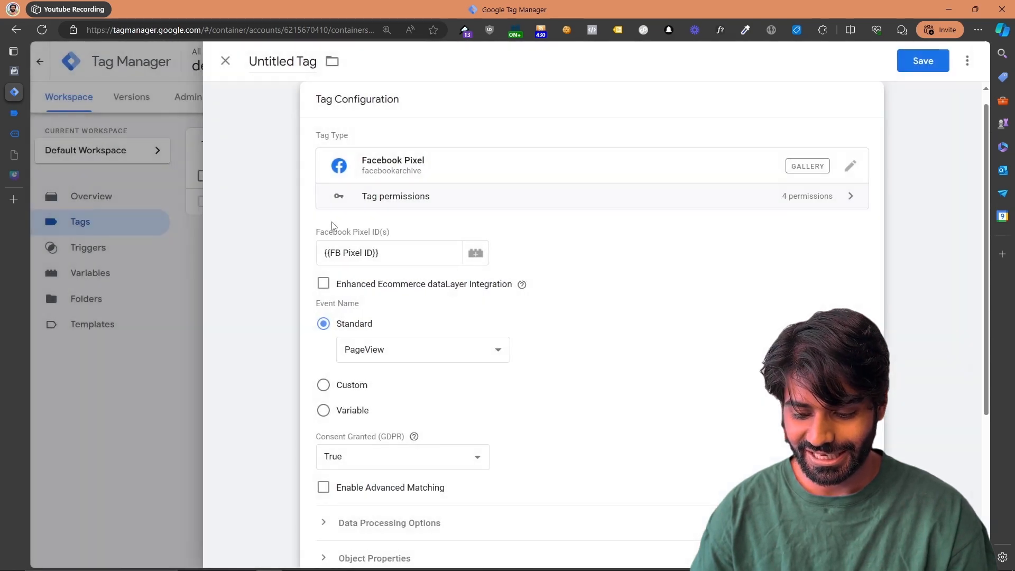
Step: Expand the tag's Object Properties and add six empty property rows
{"action": "scroll", "coordinate": [391, 332], "scroll_direction": "down", "scroll_amount": 2}
{"action": "left_click", "coordinate": [344, 417]}
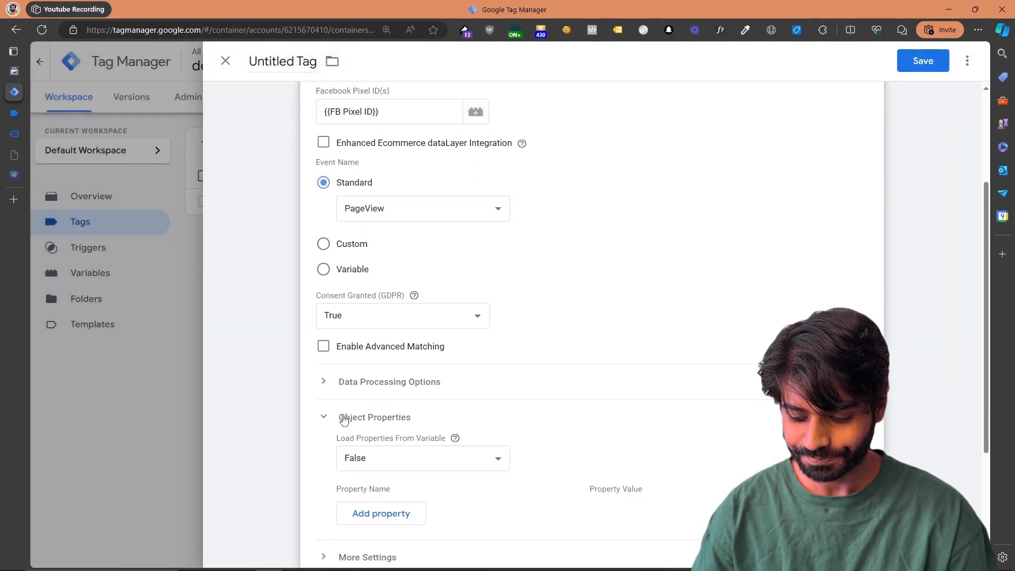
{"action": "scroll", "coordinate": [341, 421], "scroll_direction": "down", "scroll_amount": 3}
{"action": "left_click", "coordinate": [383, 337]}
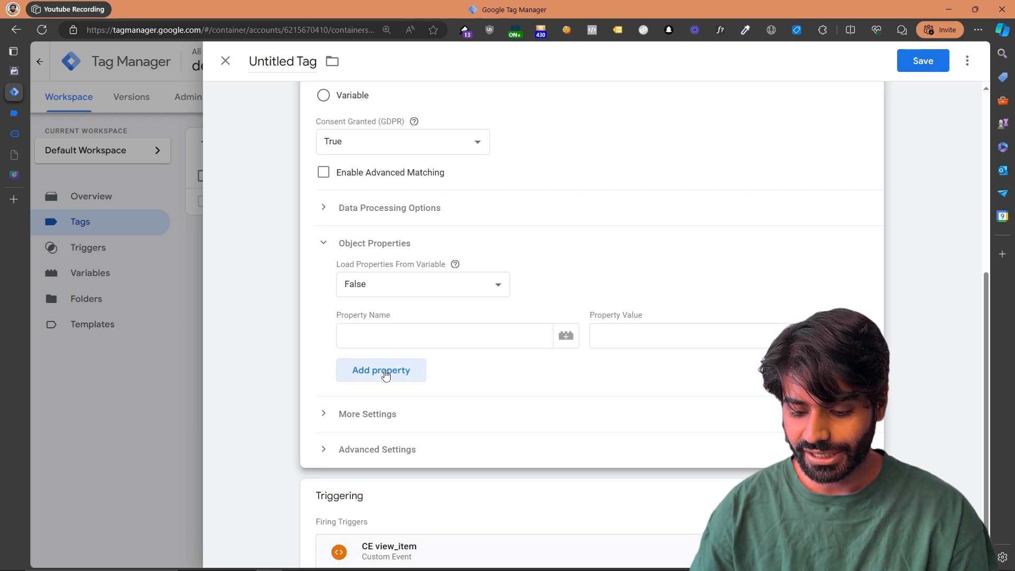
{"action": "left_click", "coordinate": [386, 374]}
{"action": "left_click", "coordinate": [378, 409]}
{"action": "left_click", "coordinate": [370, 435]}
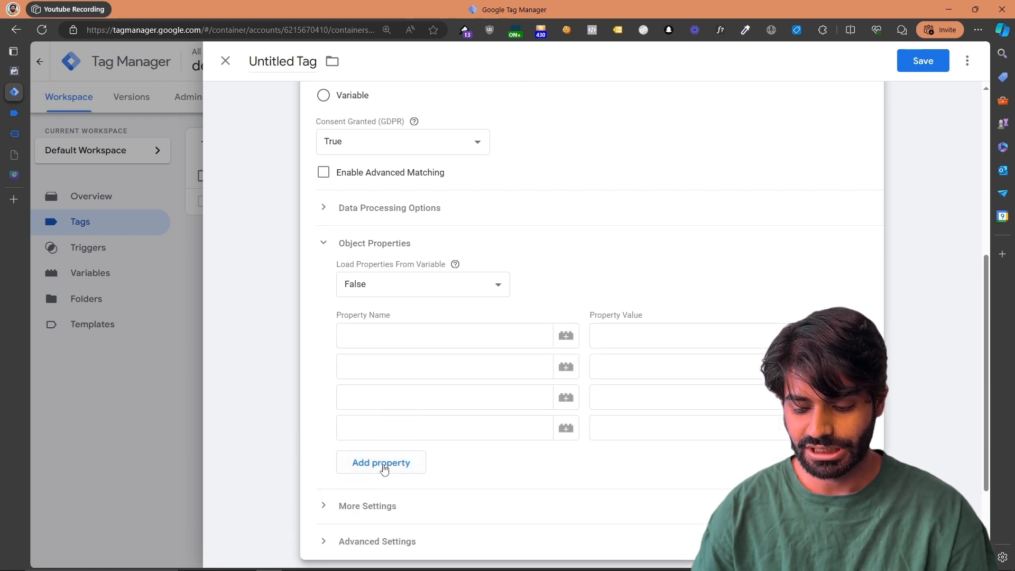
{"action": "left_click", "coordinate": [381, 468]}
{"action": "left_click", "coordinate": [385, 493]}
Step: Name the properties value, currency, contents, content_ids, content_name and content_type, and add a seventh row named num_items
{"action": "left_click", "coordinate": [380, 340]}
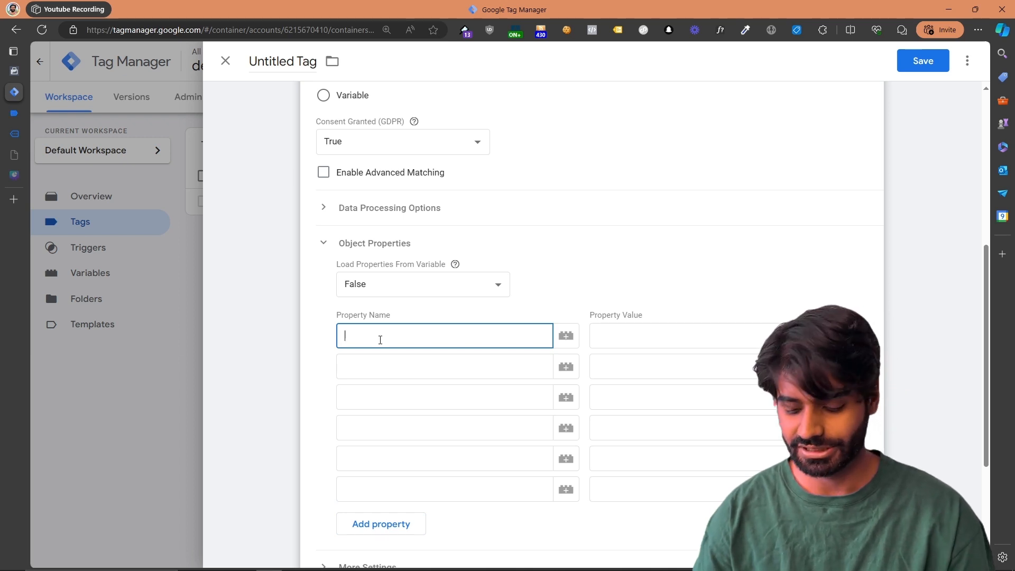
{"action": "left_click", "coordinate": [375, 361]}
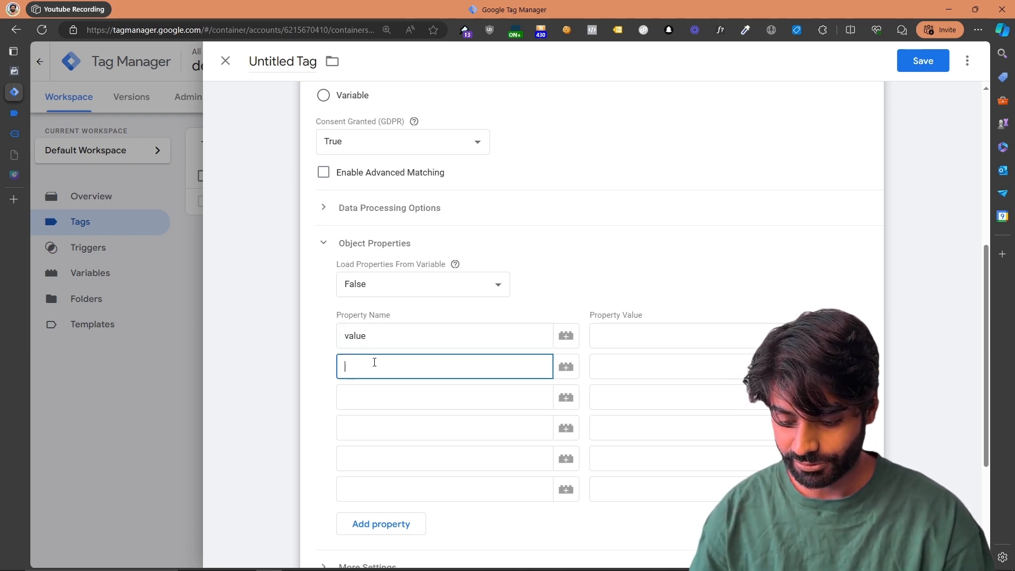
{"action": "type", "text": "currency"}
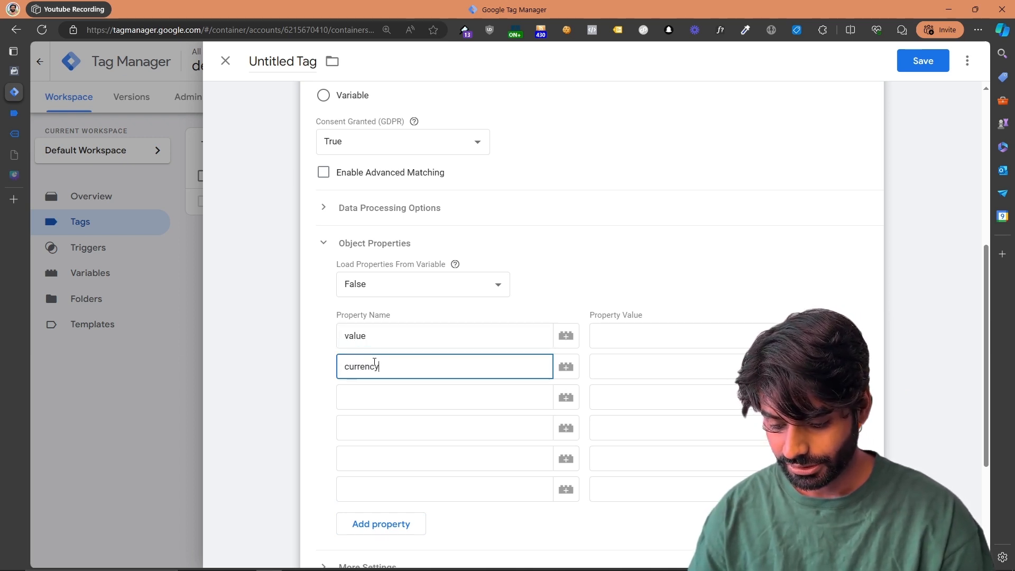
{"action": "left_click", "coordinate": [375, 401]}
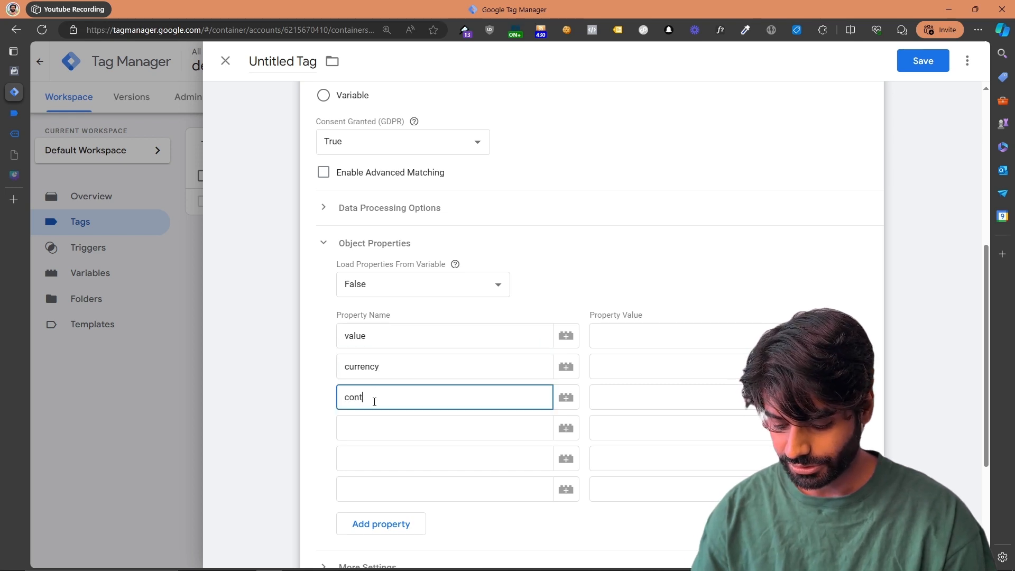
{"action": "left_click", "coordinate": [368, 433]}
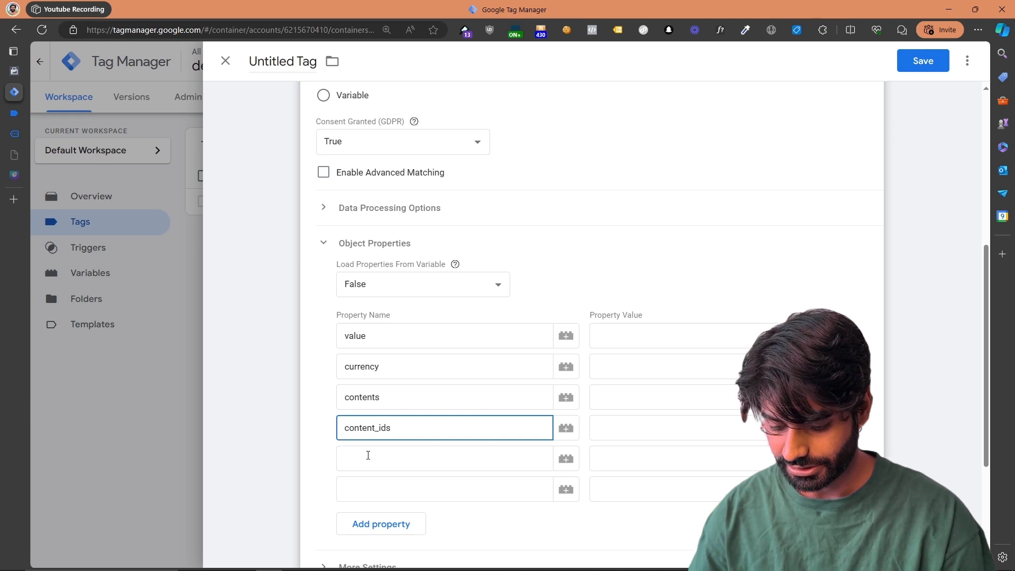
{"action": "left_click", "coordinate": [368, 459]}
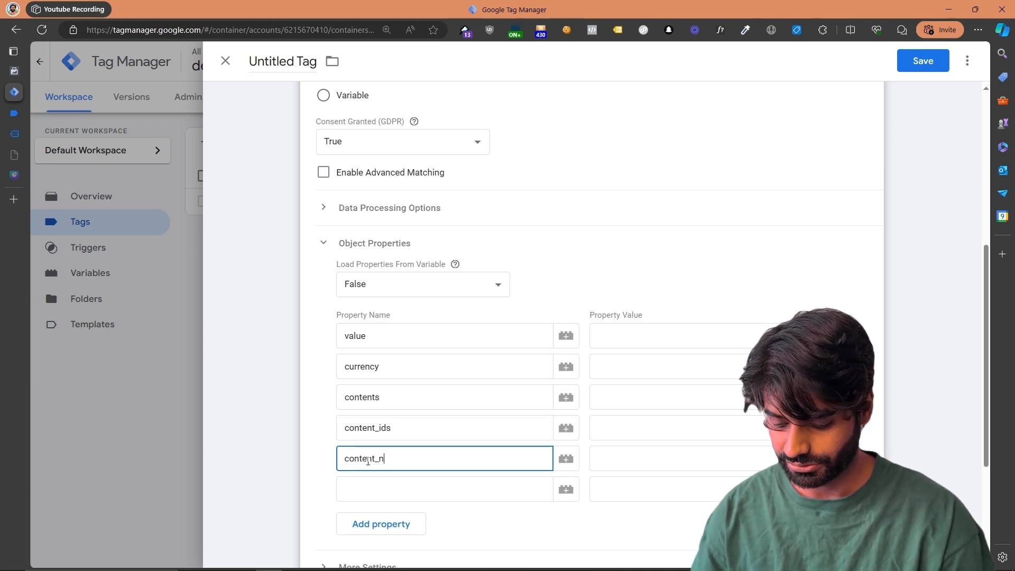
{"action": "left_click", "coordinate": [362, 494]}
{"action": "type", "text": "content_type"}
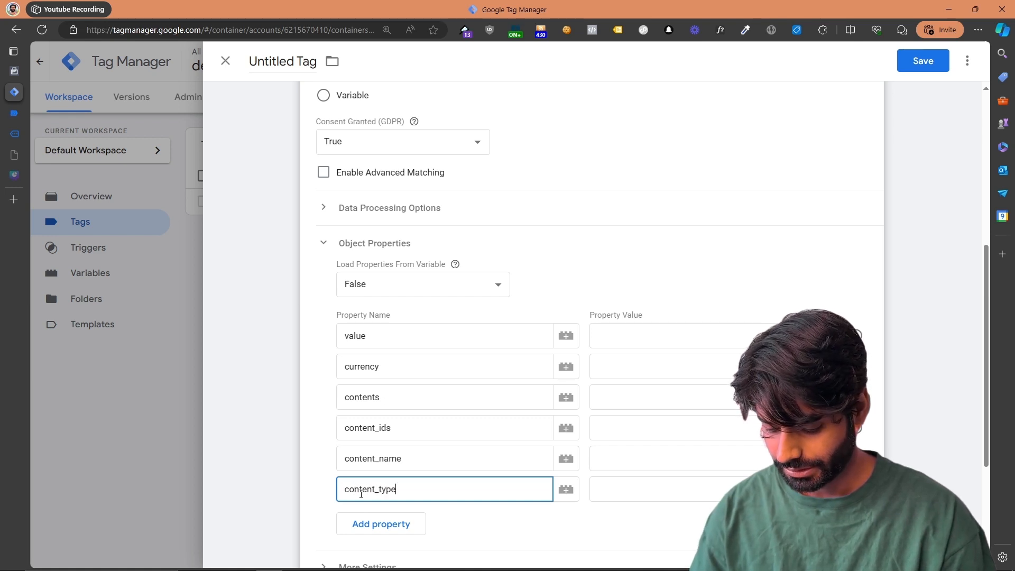
{"action": "left_click", "coordinate": [369, 524]}
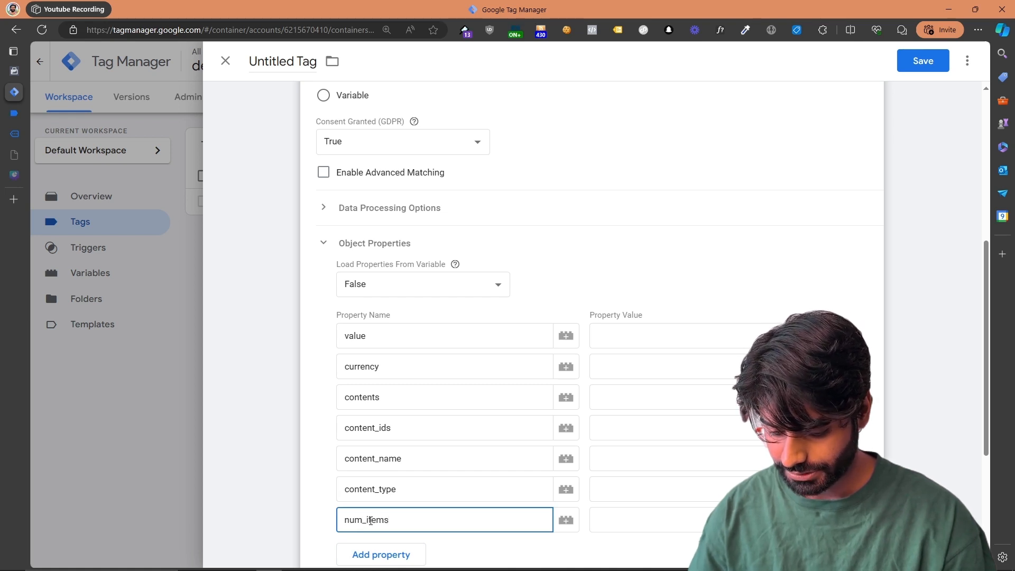
Step: Assign DLV ecommerce.value to the value property, DLV ecommerce.currency to currency, and FPG EI Contents to contents
{"action": "scroll", "coordinate": [371, 520], "scroll_direction": "down", "scroll_amount": 2}
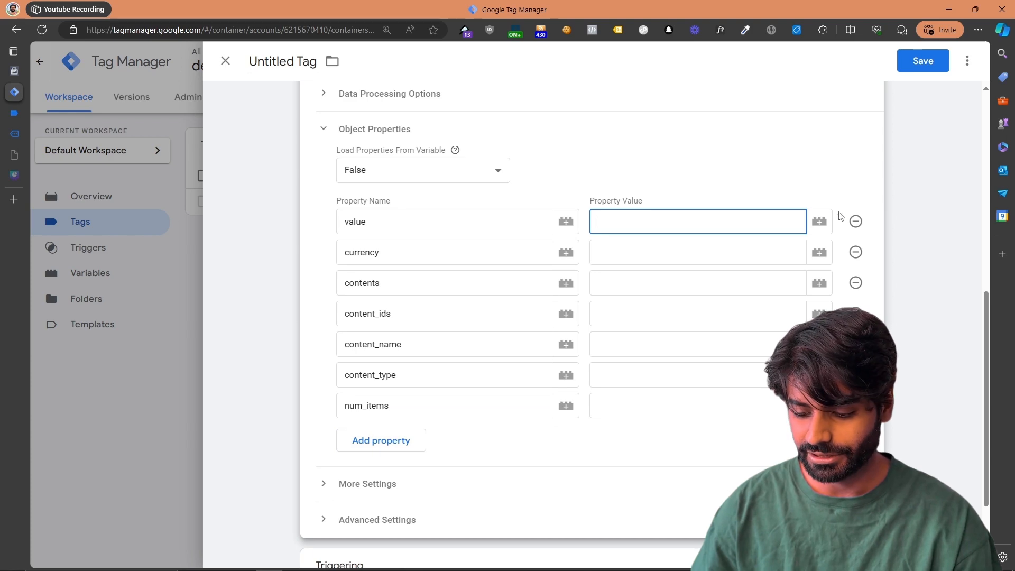
{"action": "left_click", "coordinate": [820, 221]}
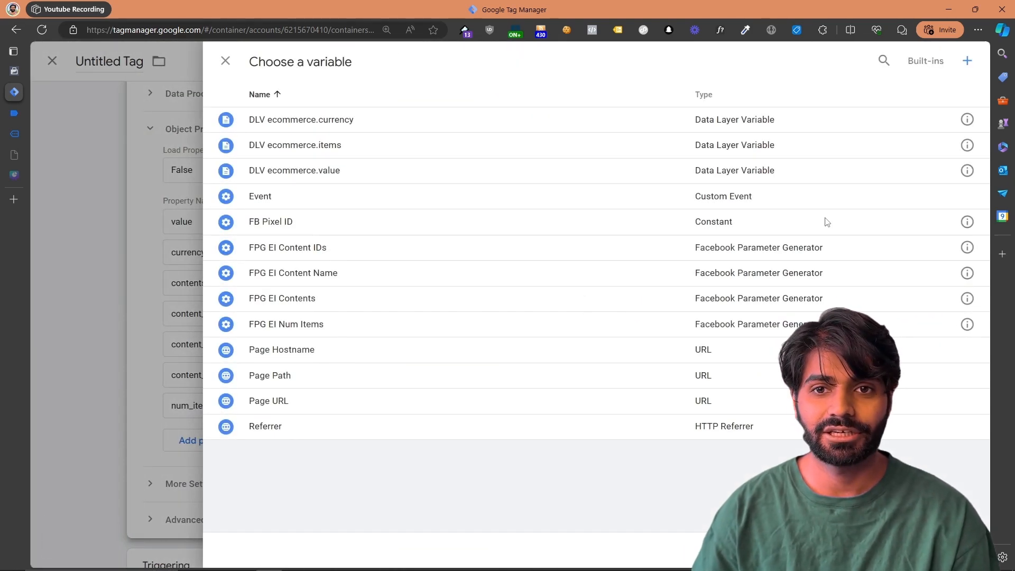
{"action": "left_click", "coordinate": [489, 175]}
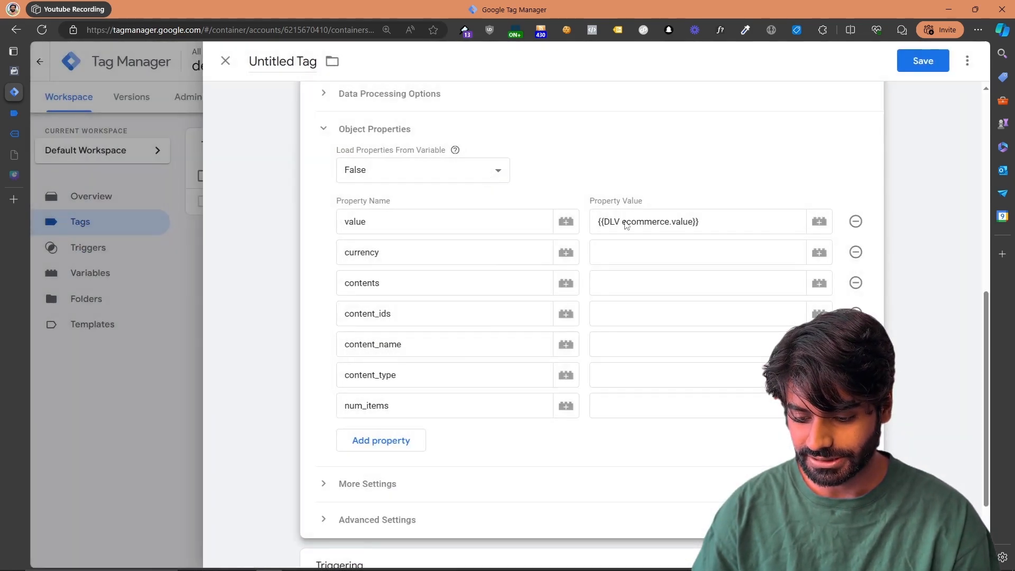
{"action": "left_click", "coordinate": [820, 255]}
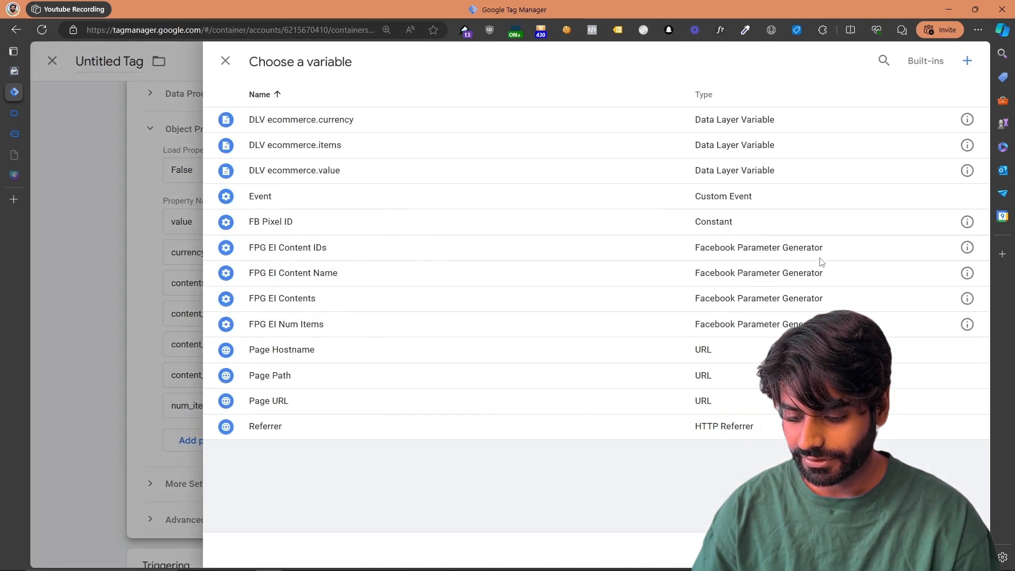
{"action": "left_click", "coordinate": [450, 121]}
{"action": "left_click", "coordinate": [819, 284]}
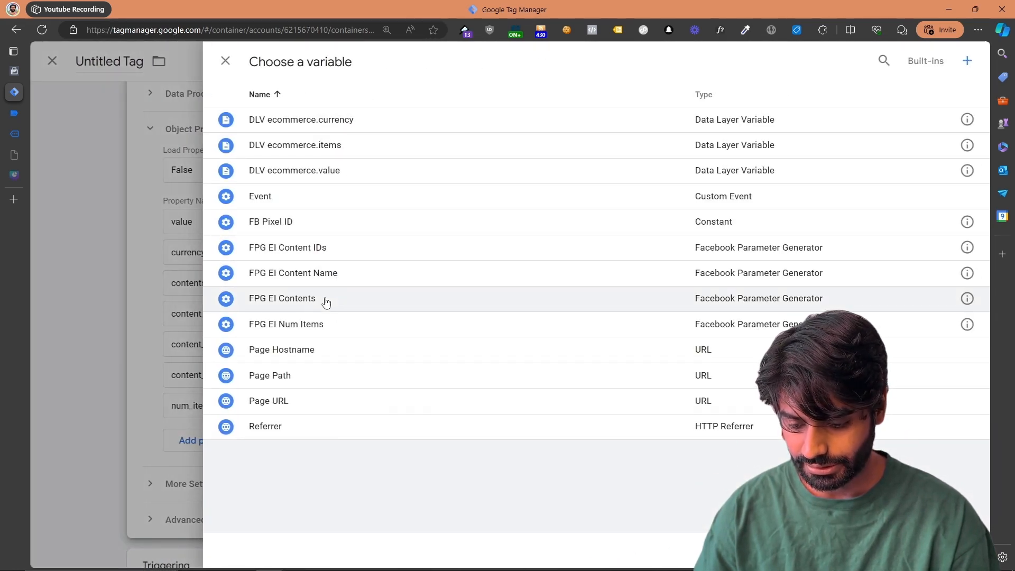
{"action": "left_click", "coordinate": [324, 300]}
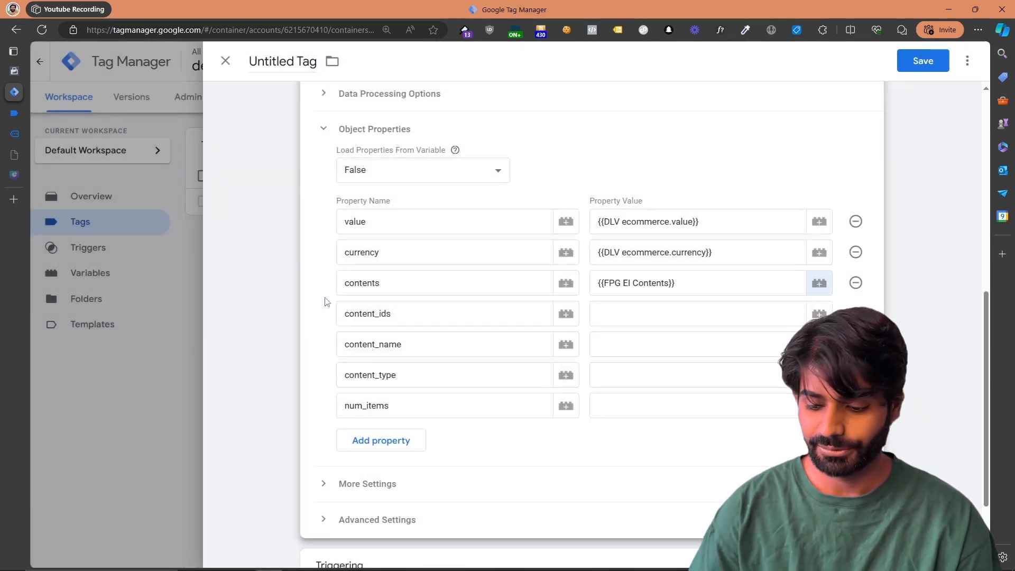
Step: Fill content_ids with FPG EI Content IDs, content_name with FPG EI Content Name, content_type with product, and num_items with FPG EI Num Items
{"action": "left_click", "coordinate": [819, 314]}
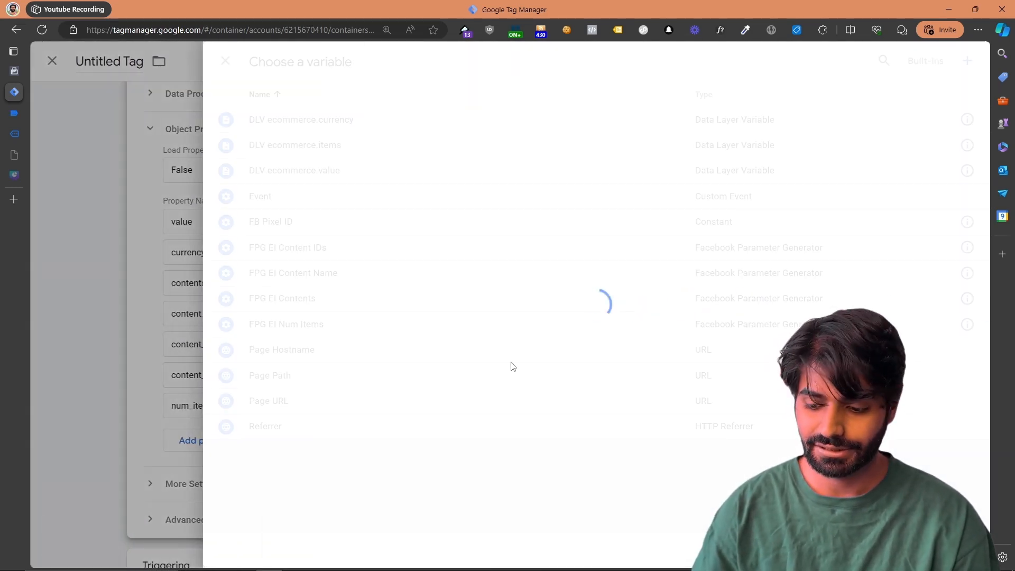
{"action": "left_click", "coordinate": [329, 253]}
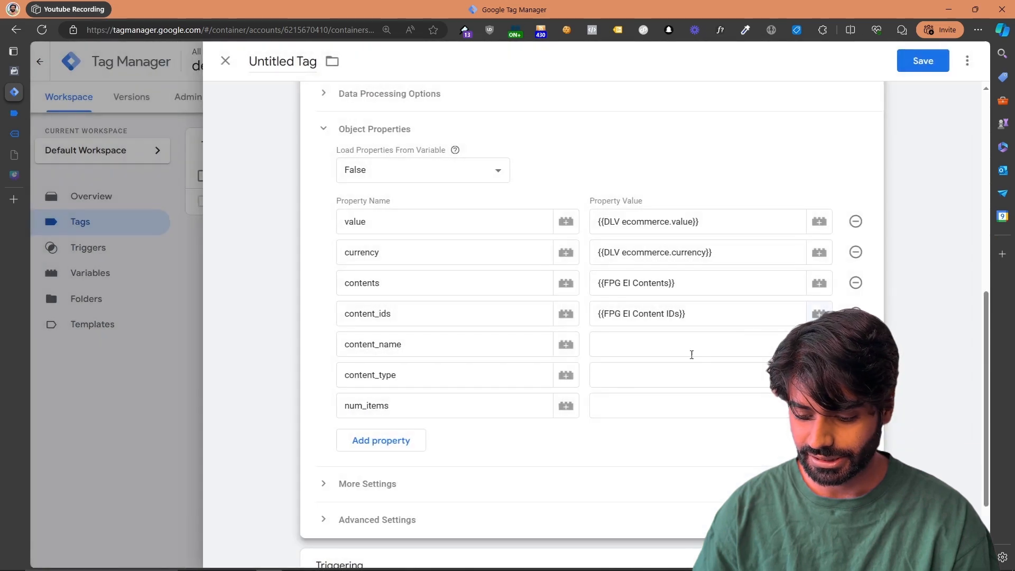
{"action": "left_click", "coordinate": [819, 344]}
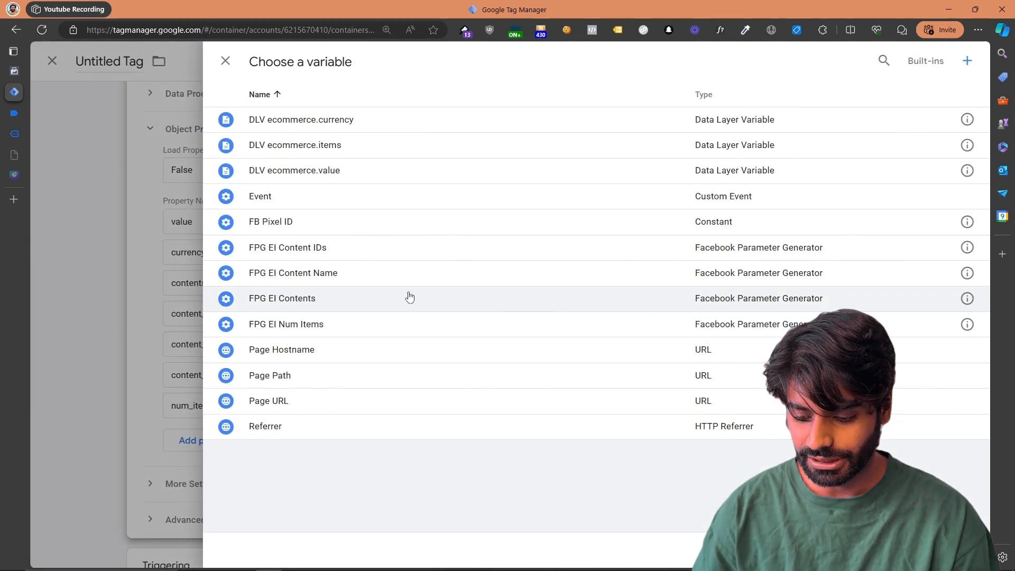
{"action": "left_click", "coordinate": [368, 275]}
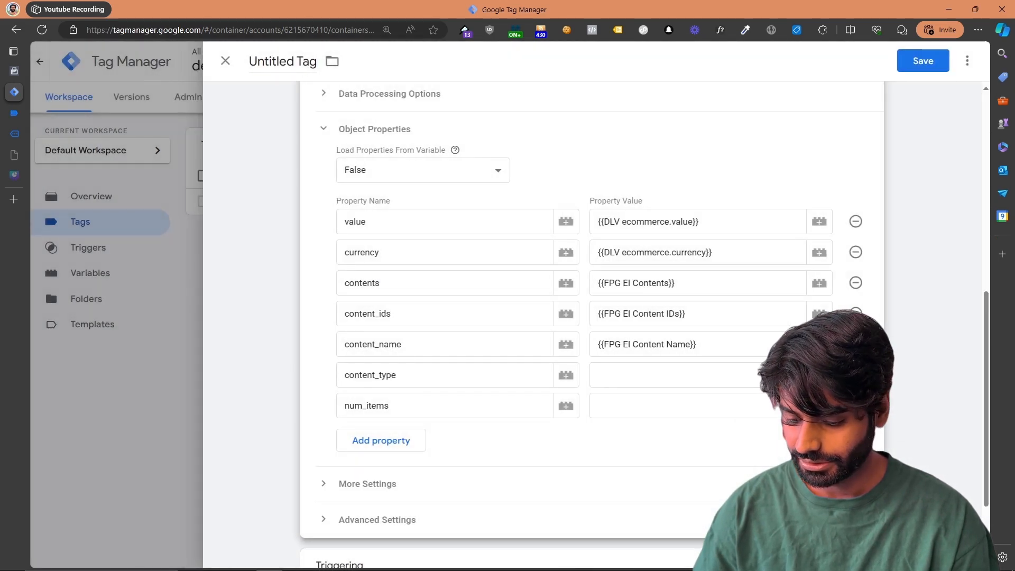
{"action": "left_click", "coordinate": [698, 375]}
{"action": "type", "text": "product"}
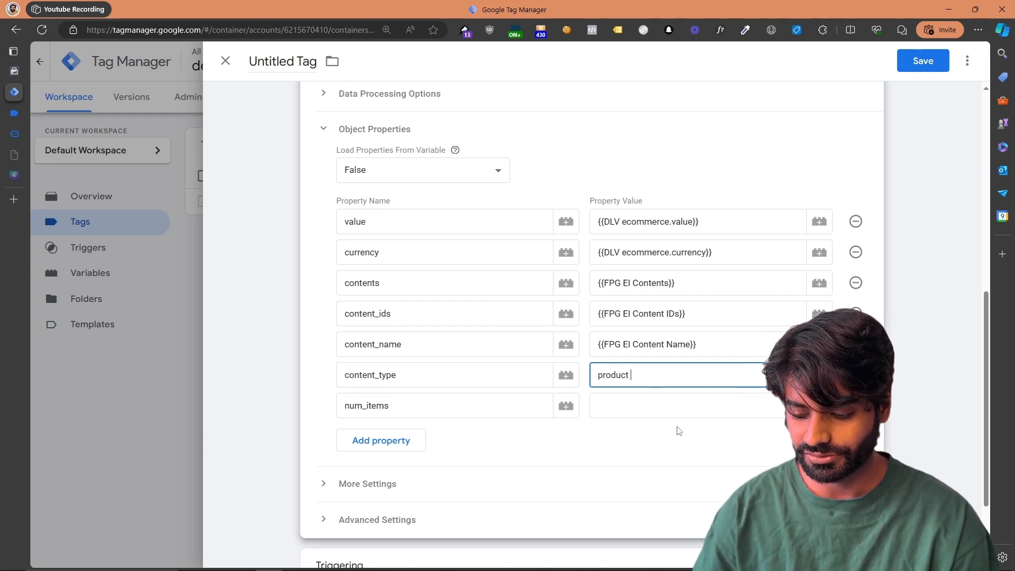
{"action": "left_click", "coordinate": [819, 406]}
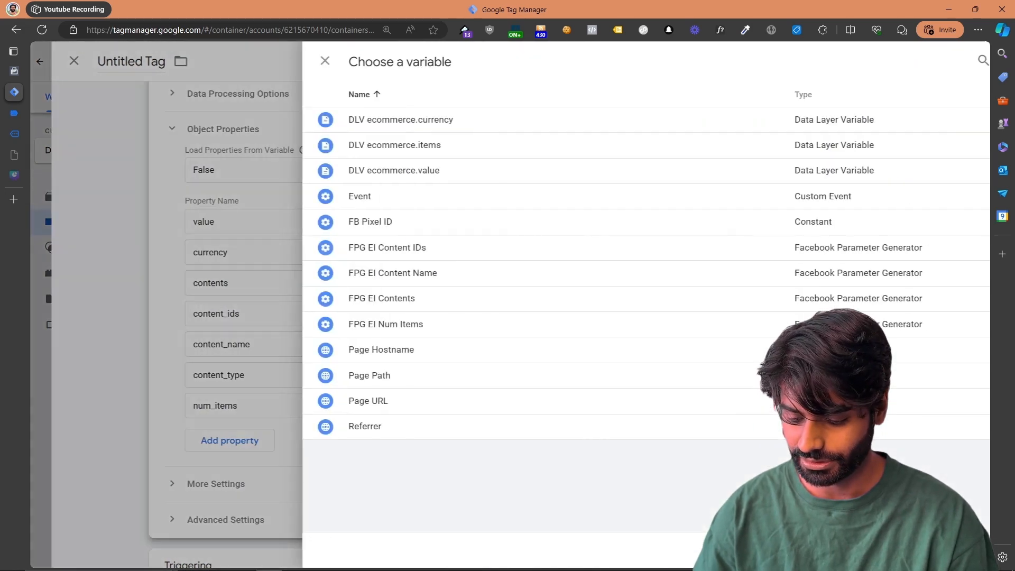
{"action": "left_click", "coordinate": [360, 329]}
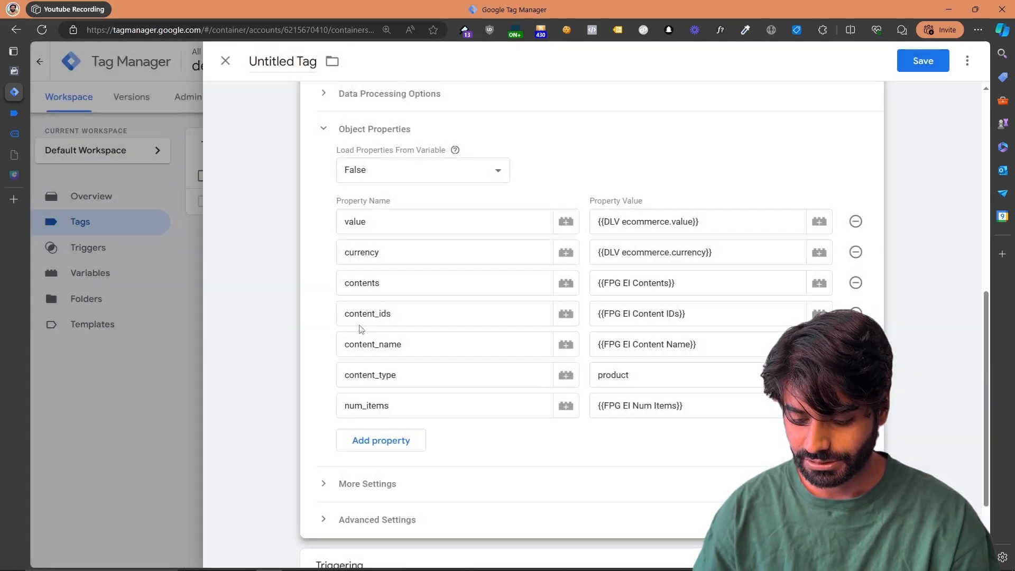
Step: Set the tag's standard event name to ViewContent
{"action": "scroll", "coordinate": [432, 273], "scroll_direction": "up", "scroll_amount": 5}
{"action": "left_click", "coordinate": [394, 206]}
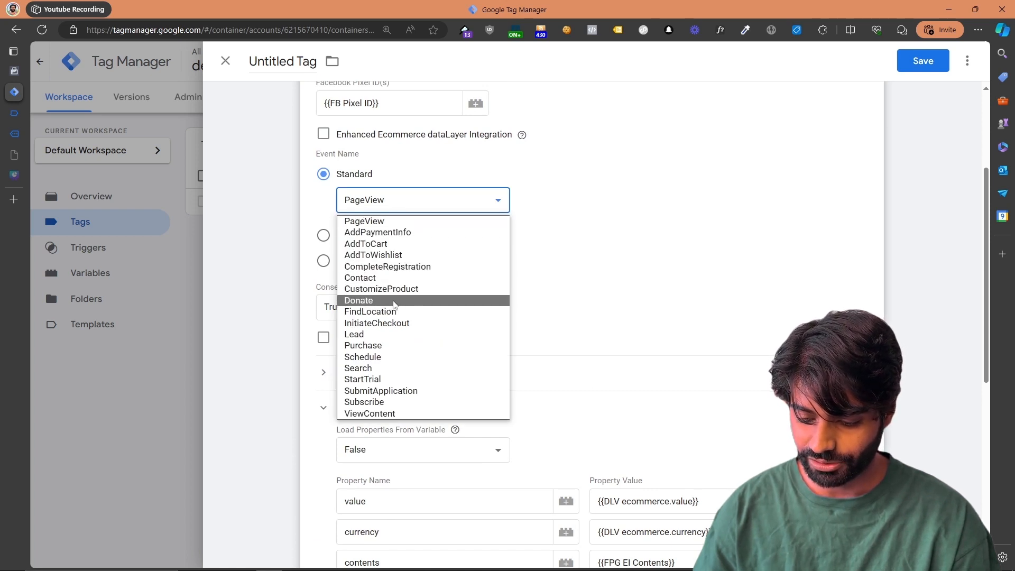
{"action": "left_click", "coordinate": [395, 413]}
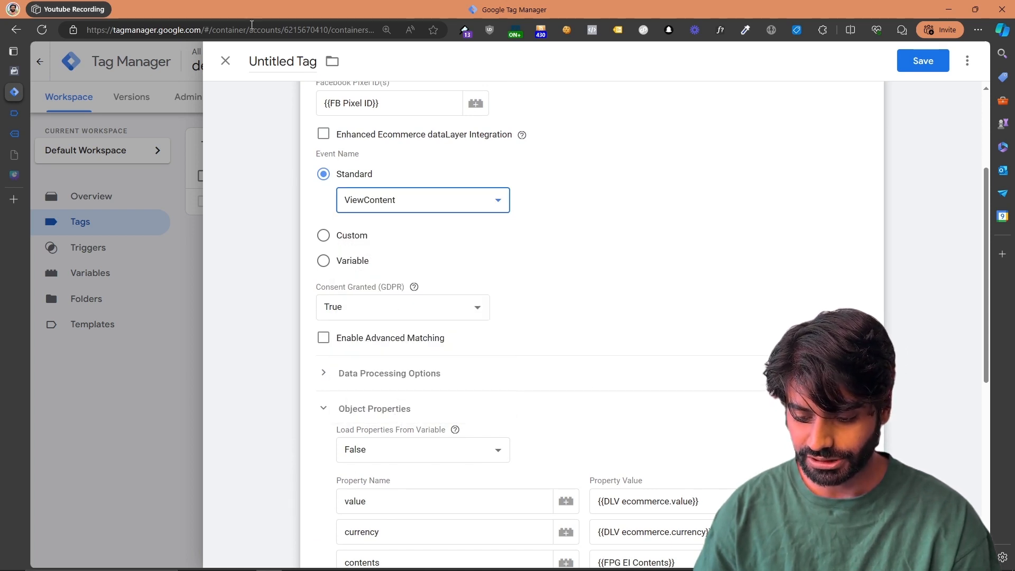
Step: Name the tag "FB ViewContent" and save it
{"action": "left_click", "coordinate": [273, 62]}
{"action": "type", "text": "FB "}
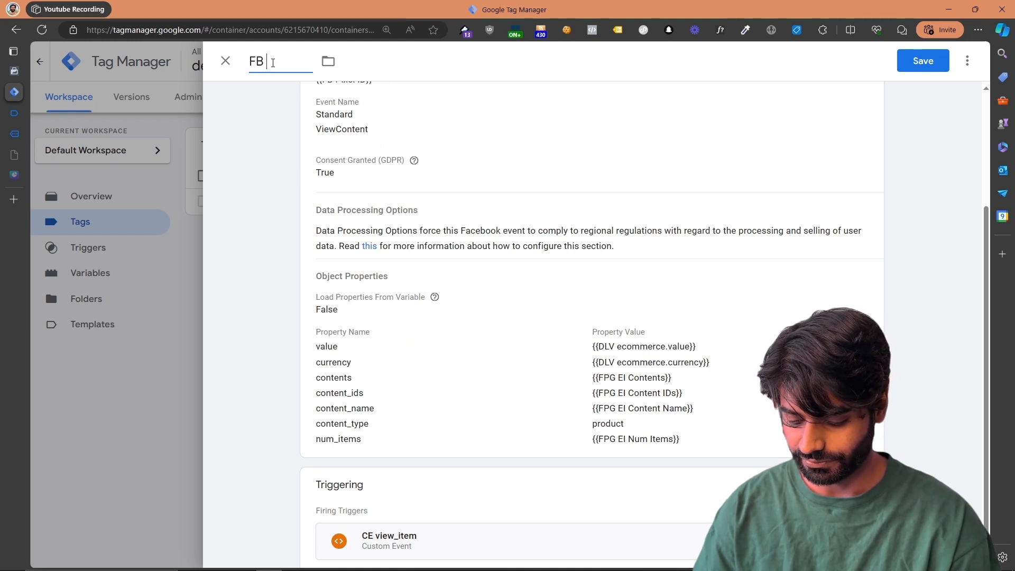
{"action": "type", "text": "ViewCo"}
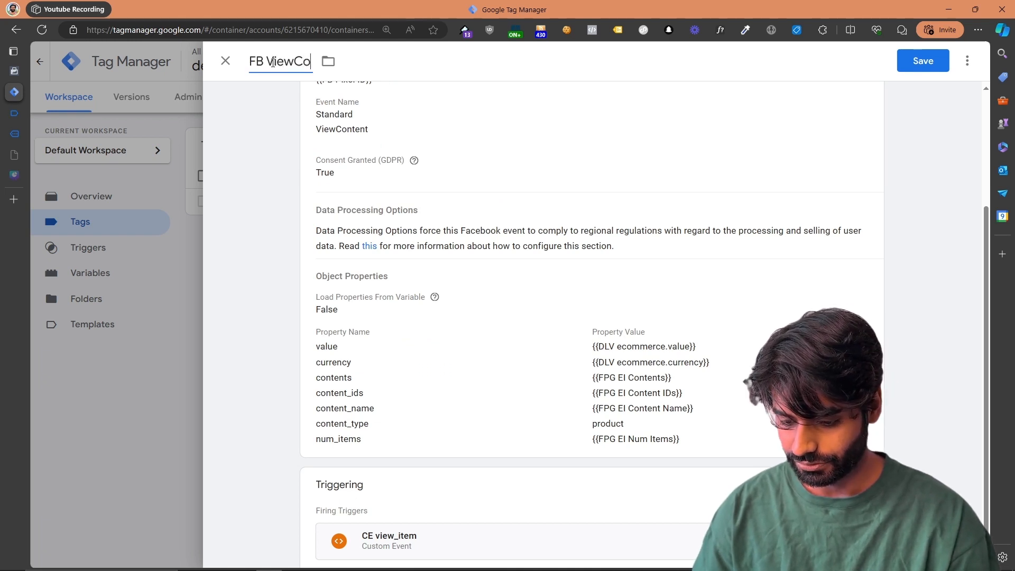
{"action": "type", "text": "ntent"}
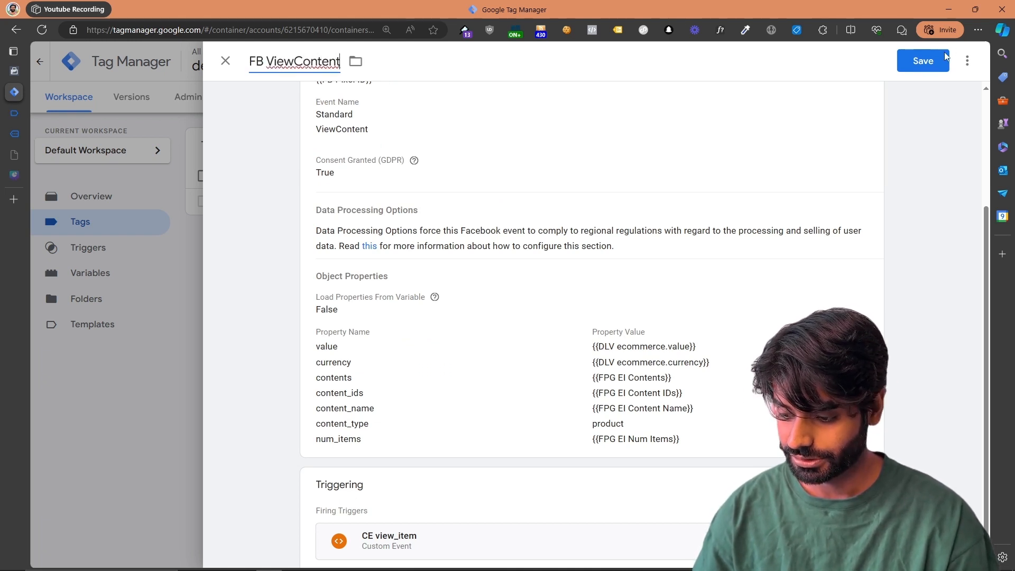
{"action": "left_click", "coordinate": [922, 61]}
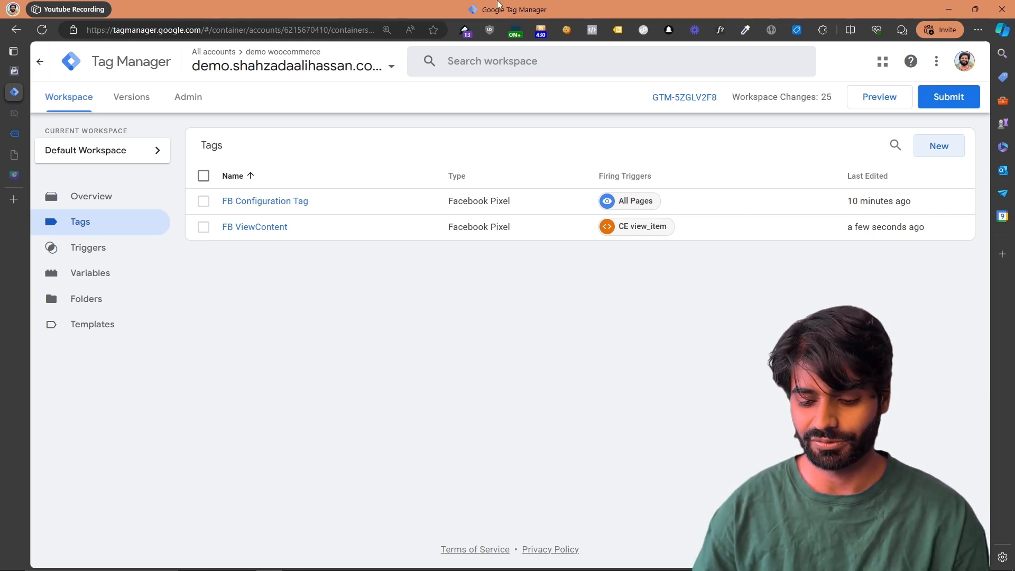
Step: Review the view_item data layer push in Tag Assistant, and the user-defined variables and tags in the Tag Manager workspace
{"action": "left_click", "coordinate": [14, 111]}
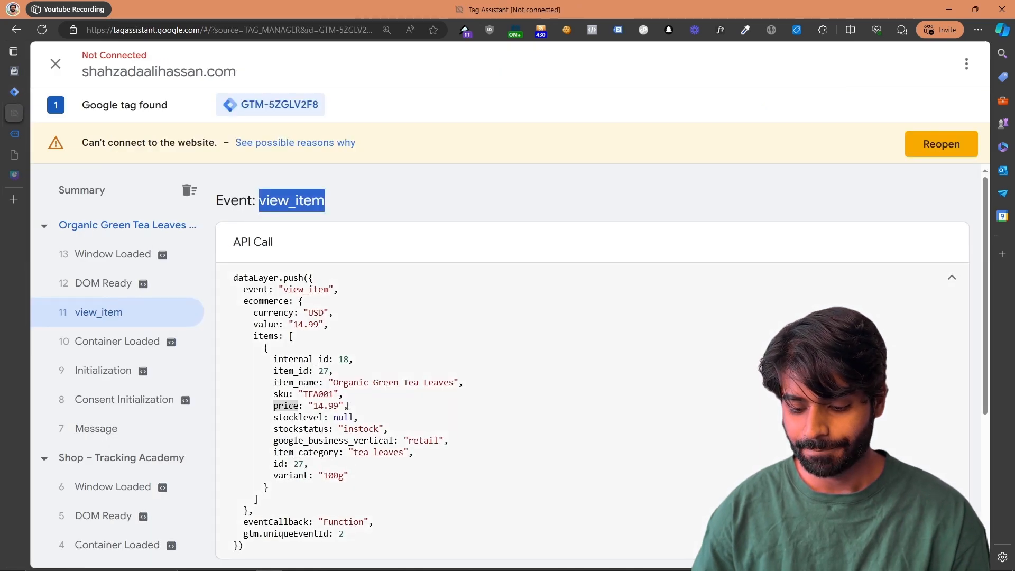
{"action": "scroll", "coordinate": [348, 406], "scroll_direction": "down", "scroll_amount": 1}
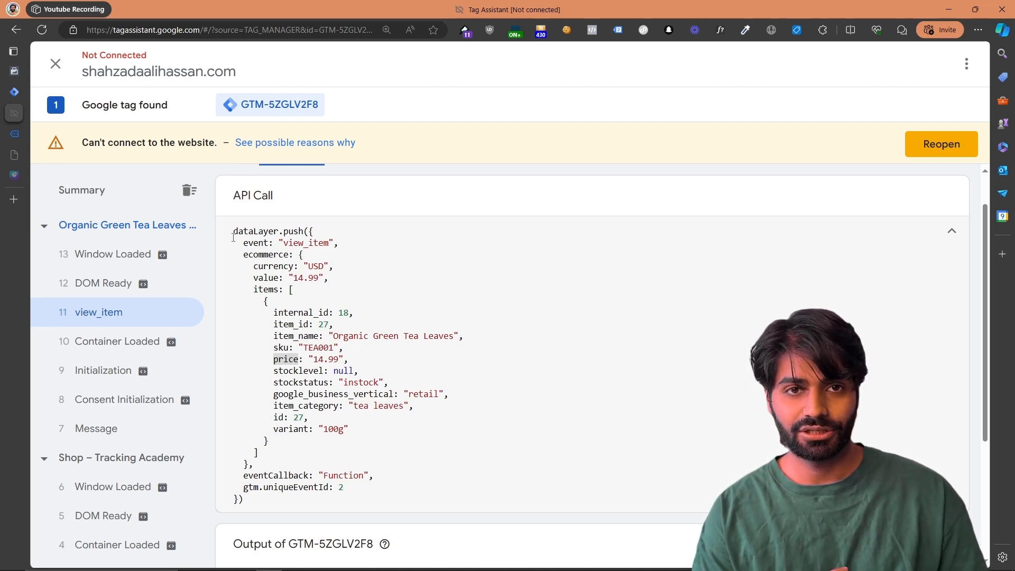
{"action": "left_click", "coordinate": [17, 94]}
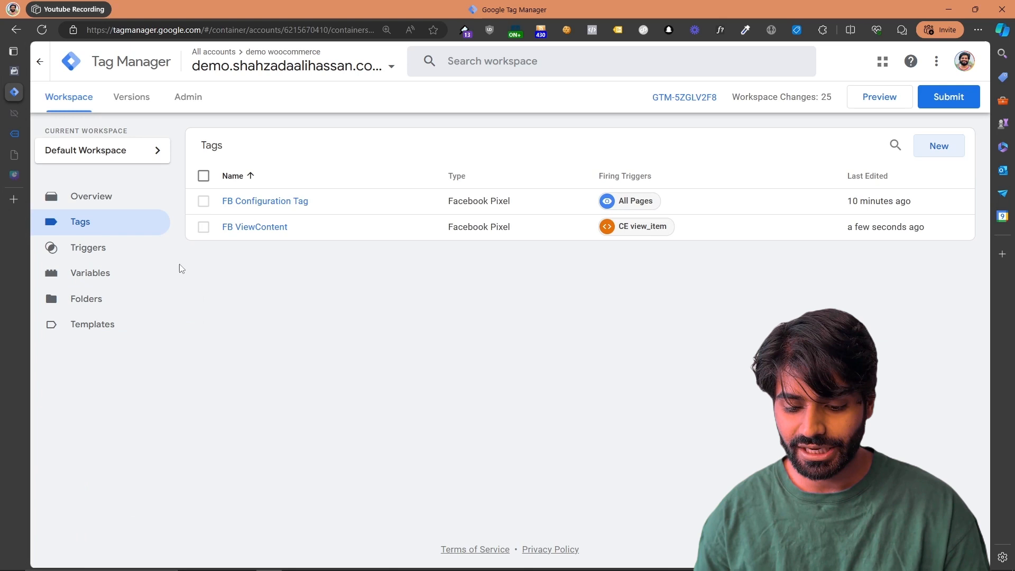
{"action": "left_click", "coordinate": [114, 273]}
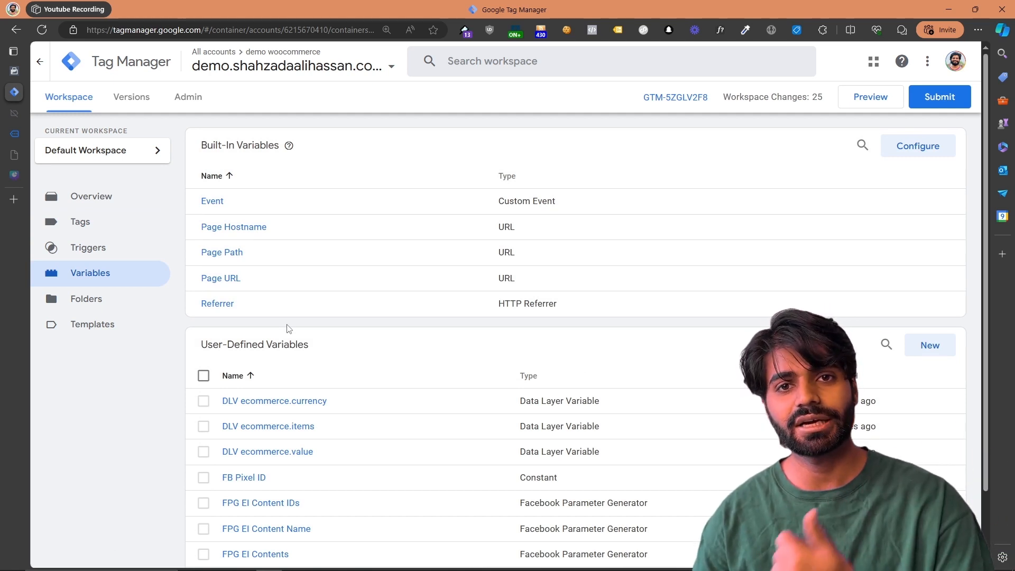
{"action": "scroll", "coordinate": [289, 329], "scroll_direction": "down", "scroll_amount": 2}
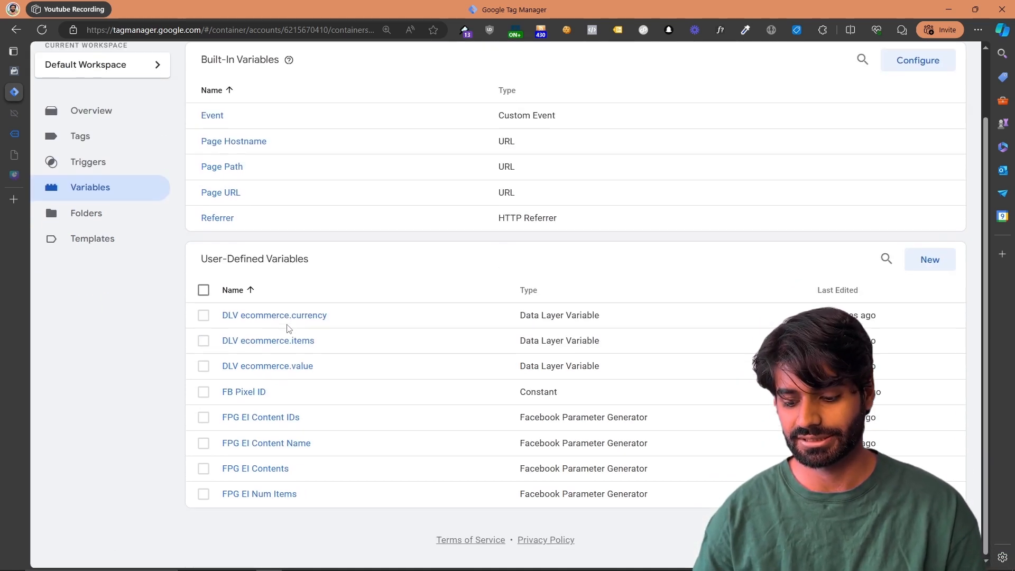
{"action": "scroll", "coordinate": [289, 329], "scroll_direction": "up", "scroll_amount": 2}
{"action": "left_click", "coordinate": [90, 247]}
{"action": "left_click", "coordinate": [91, 223]}
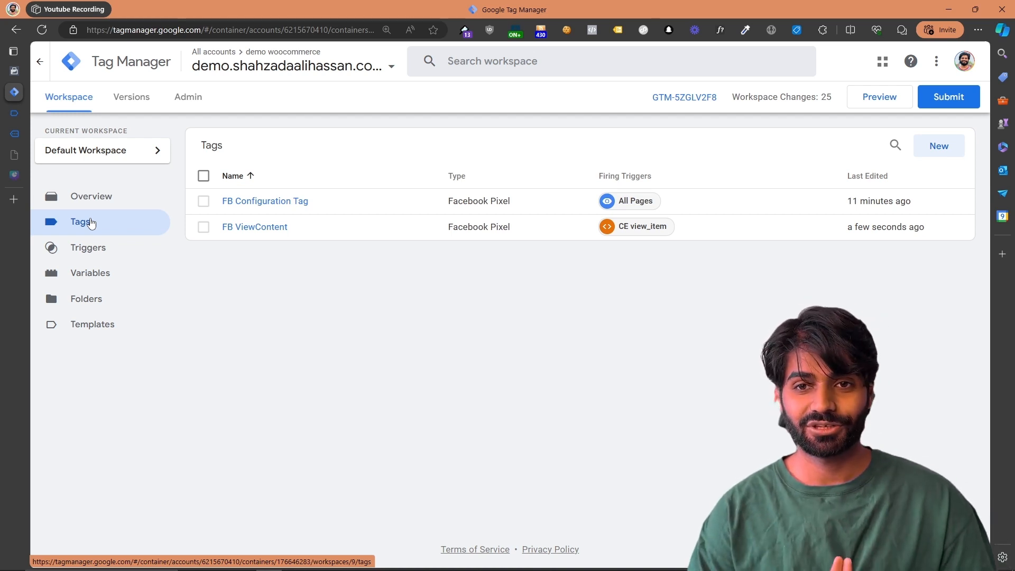
Step: Start a preview session of the container and open the Vintage Canvas Backpack product page on the connected shop site
{"action": "left_click", "coordinate": [870, 104]}
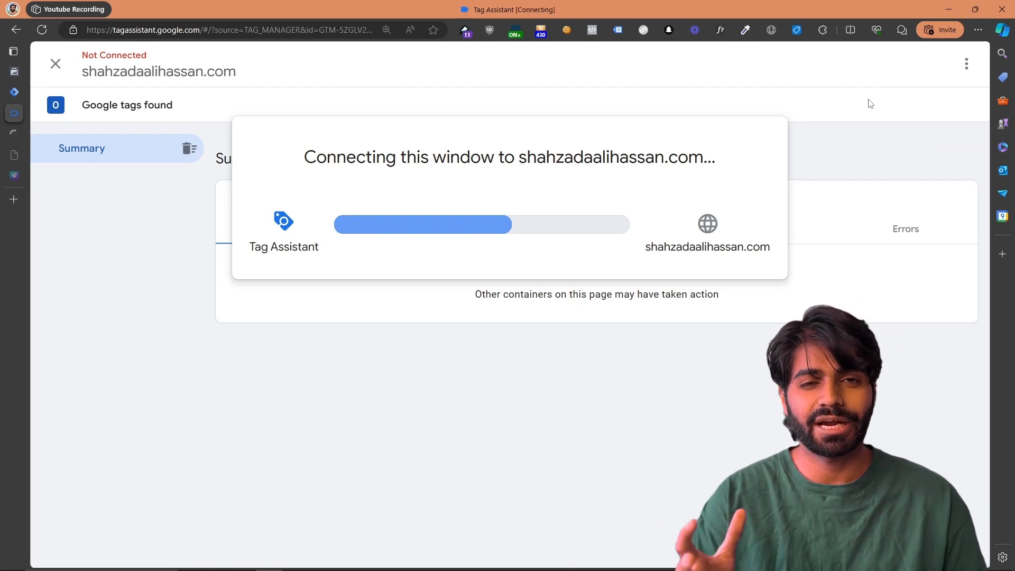
{"action": "left_click", "coordinate": [14, 135]}
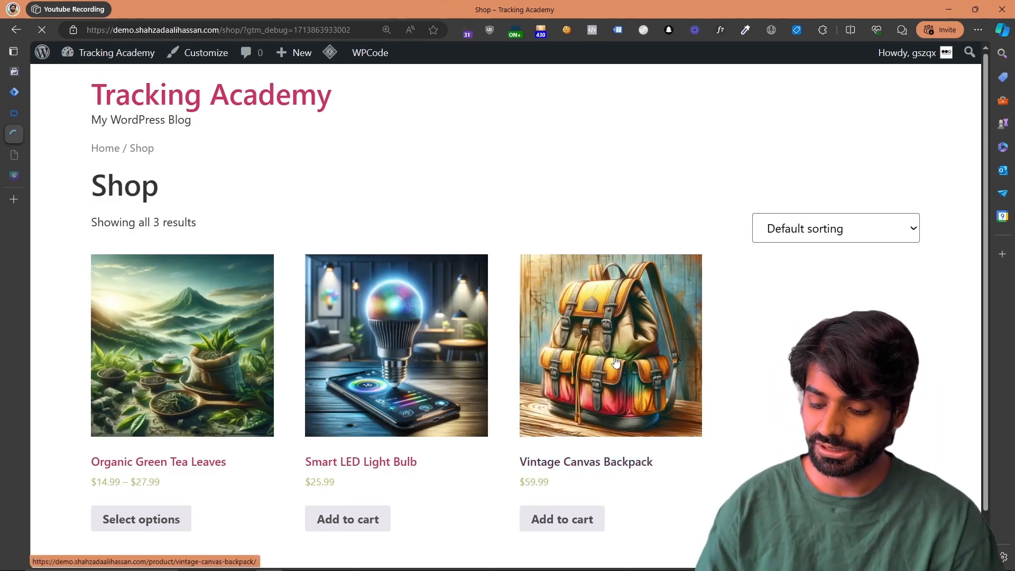
{"action": "left_click", "coordinate": [585, 313]}
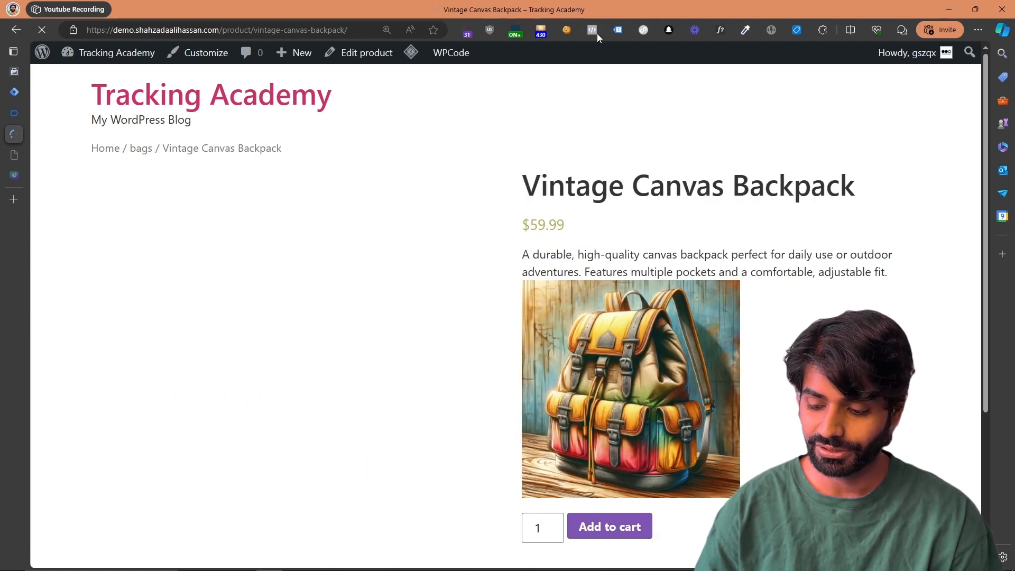
Step: Inspect the ViewContent event in Meta Pixel Helper, expanding content_name and contents and checking the num_items parameter
{"action": "left_click", "coordinate": [598, 33]}
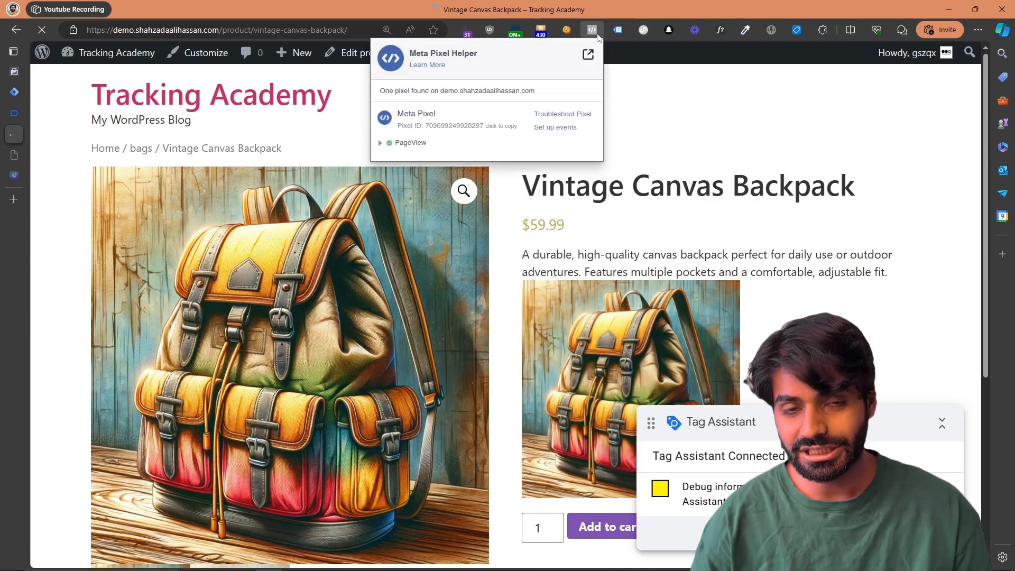
{"action": "left_click", "coordinate": [423, 164]}
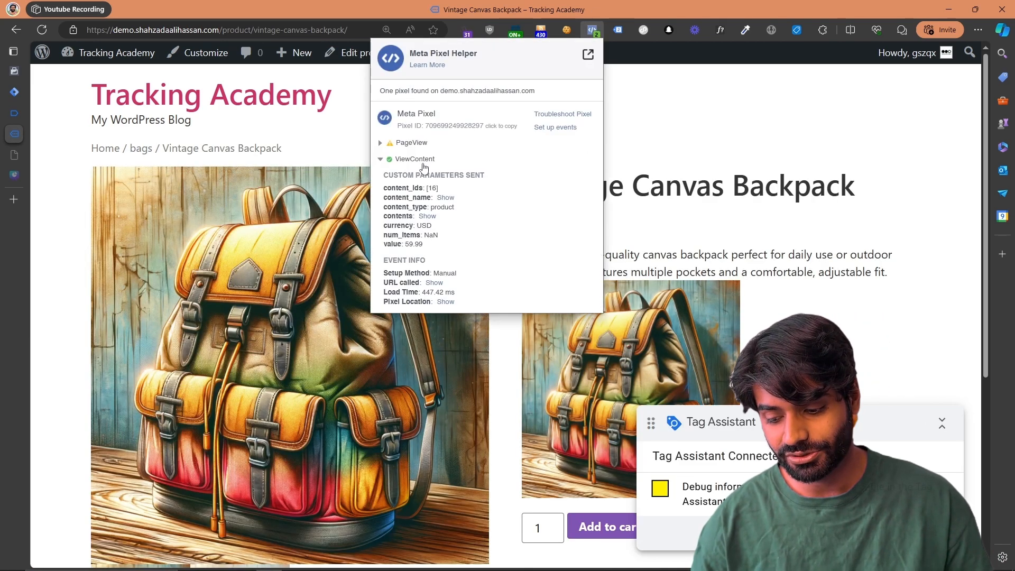
{"action": "left_click", "coordinate": [446, 197]}
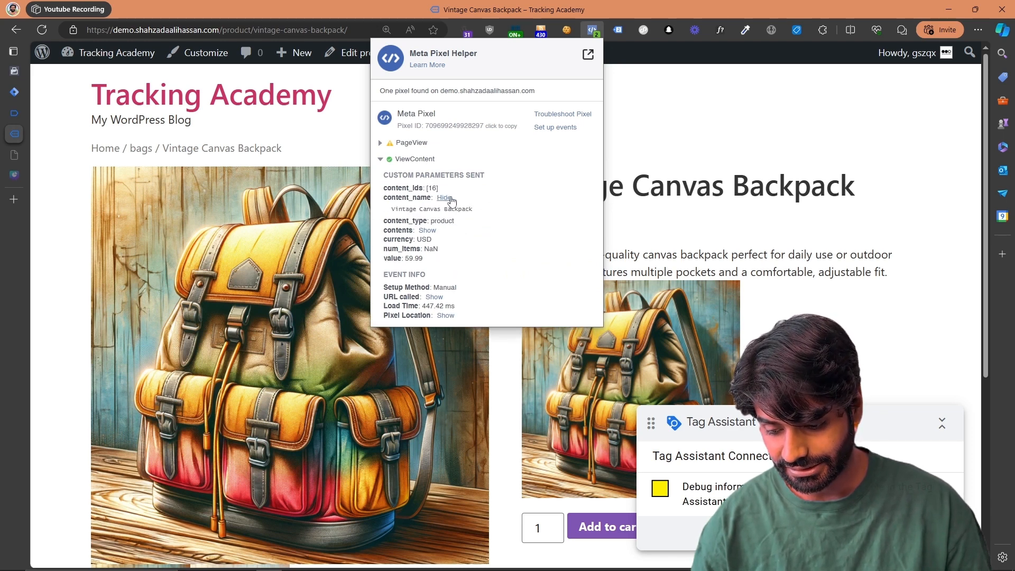
{"action": "triple_click", "coordinate": [394, 211]}
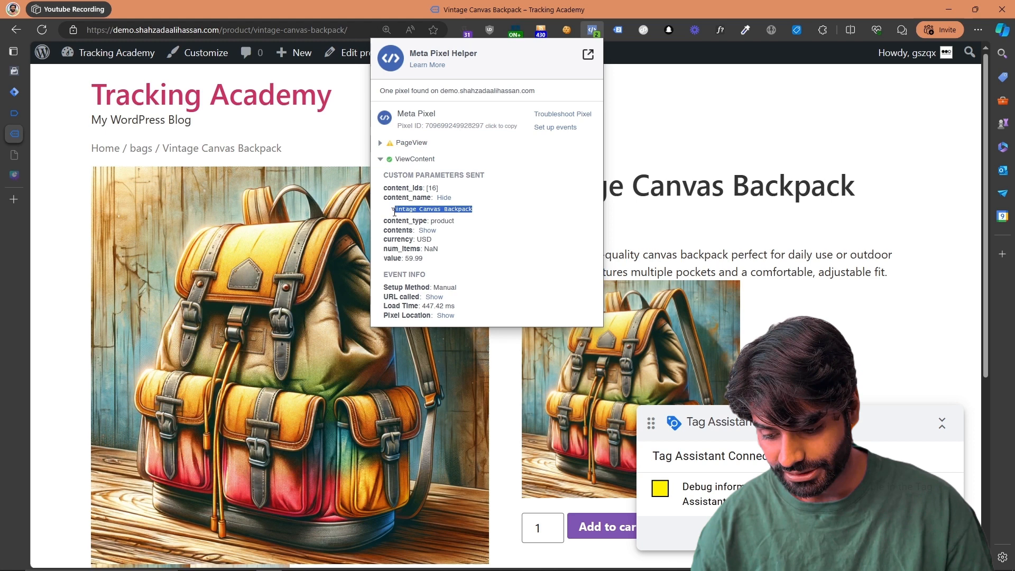
{"action": "left_click", "coordinate": [426, 231]}
{"action": "left_click_drag", "start_coordinate": [383, 253], "coordinate": [426, 265]}
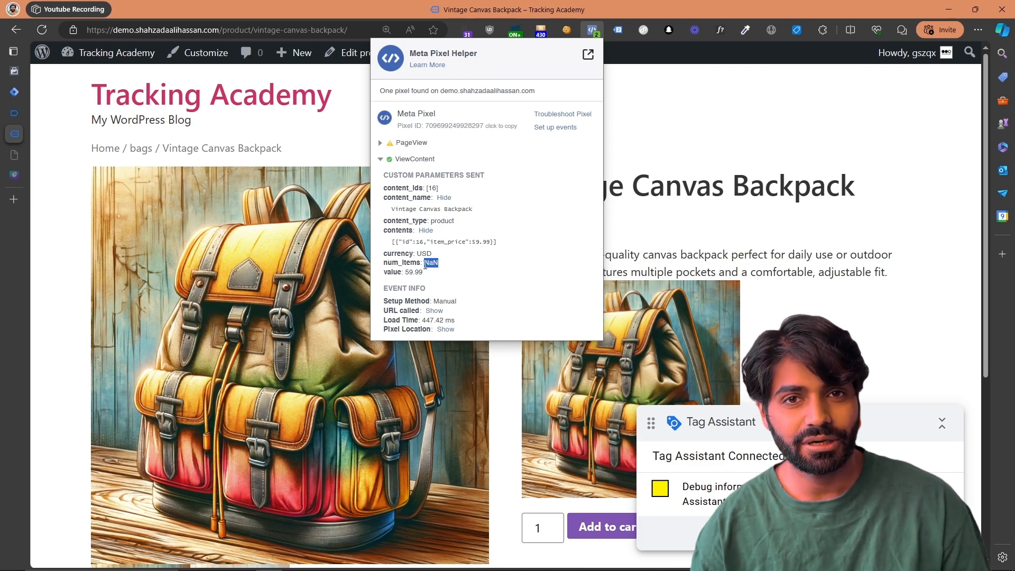
Step: Switch to Tag Assistant and examine the FB ViewContent tag's firing details under the Vintage Canvas Backpack page's view_item event
{"action": "left_click", "coordinate": [14, 114]}
{"action": "left_click", "coordinate": [116, 273]}
{"action": "left_click", "coordinate": [116, 272]}
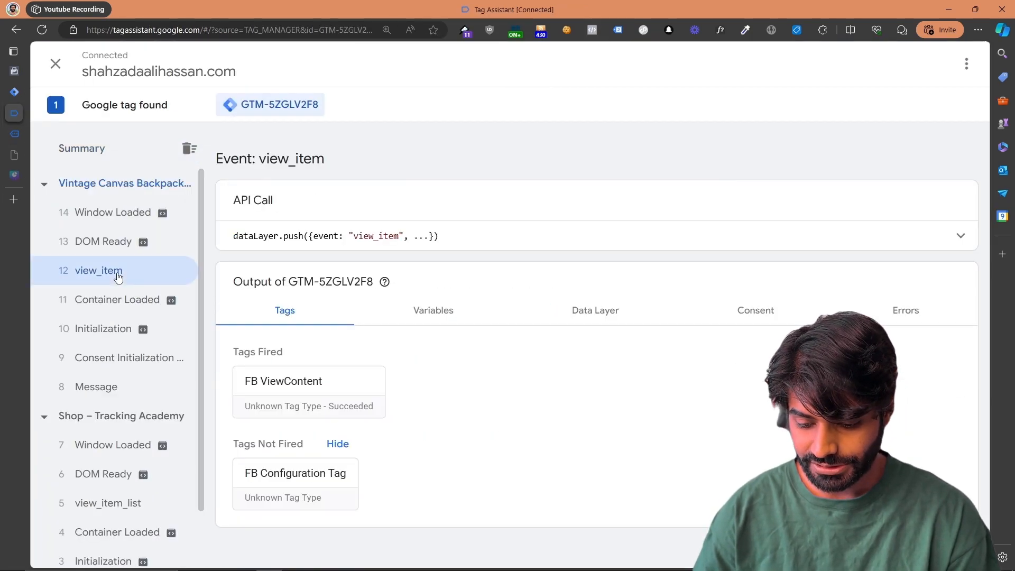
{"action": "left_click", "coordinate": [300, 397]}
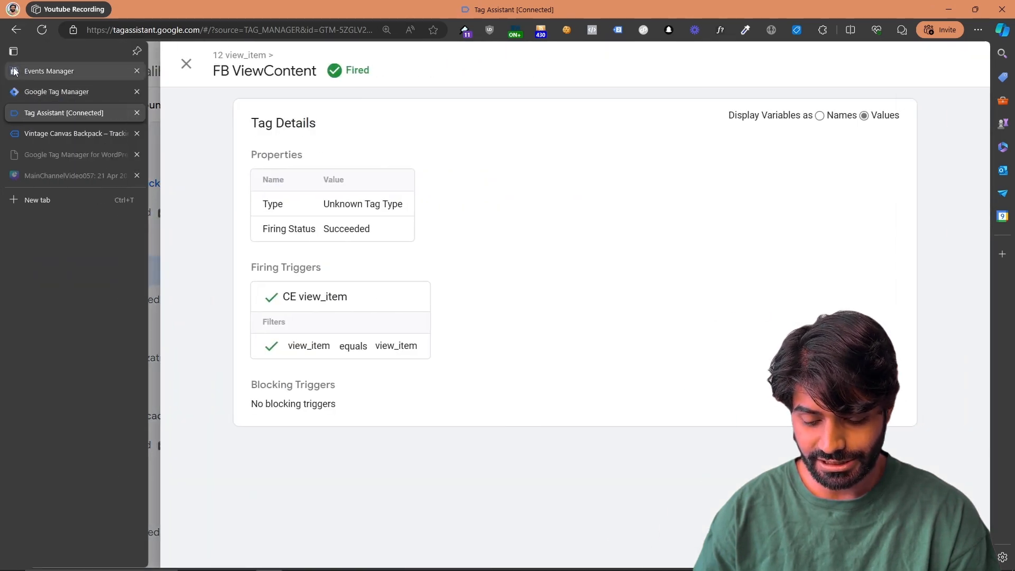
Step: Switch to Meta Events Manager and examine all parameters of the received View content test event for the Vintage Canvas Backpack page
{"action": "left_click", "coordinate": [14, 71]}
{"action": "left_click", "coordinate": [426, 415]}
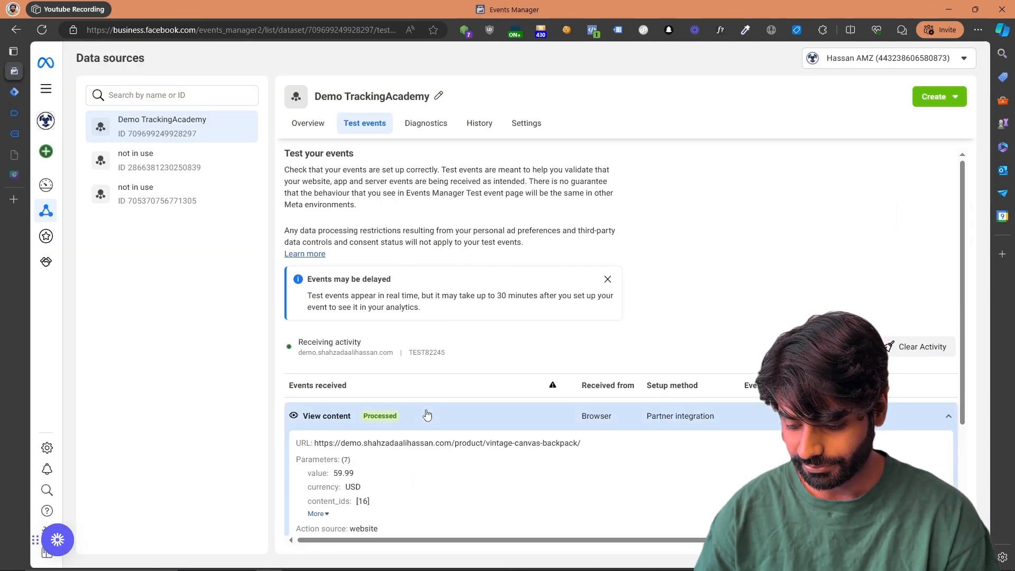
{"action": "scroll", "coordinate": [383, 400], "scroll_direction": "down", "scroll_amount": 3}
{"action": "left_click", "coordinate": [318, 370]}
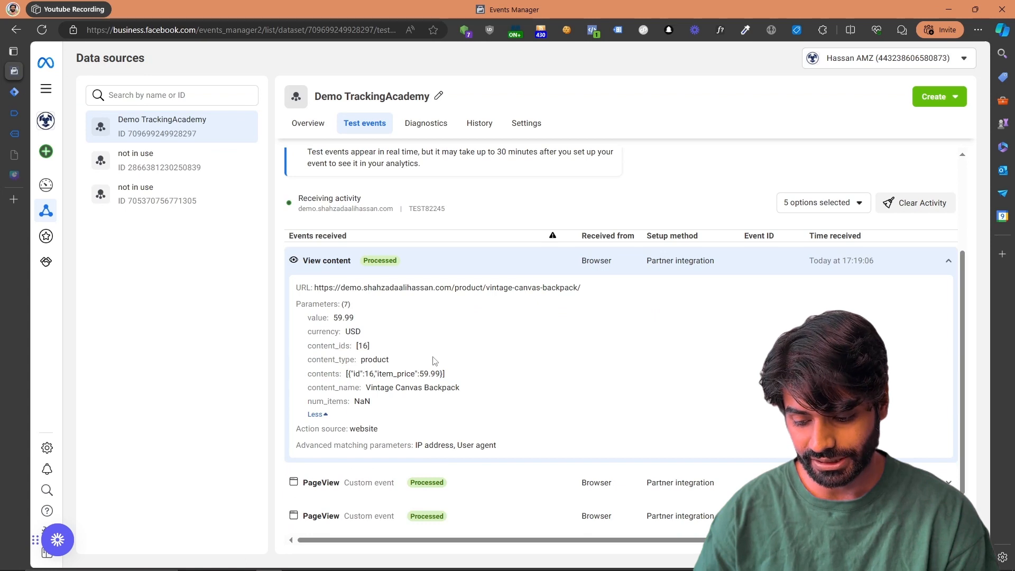
{"action": "left_click_drag", "start_coordinate": [296, 309], "coordinate": [451, 412]}
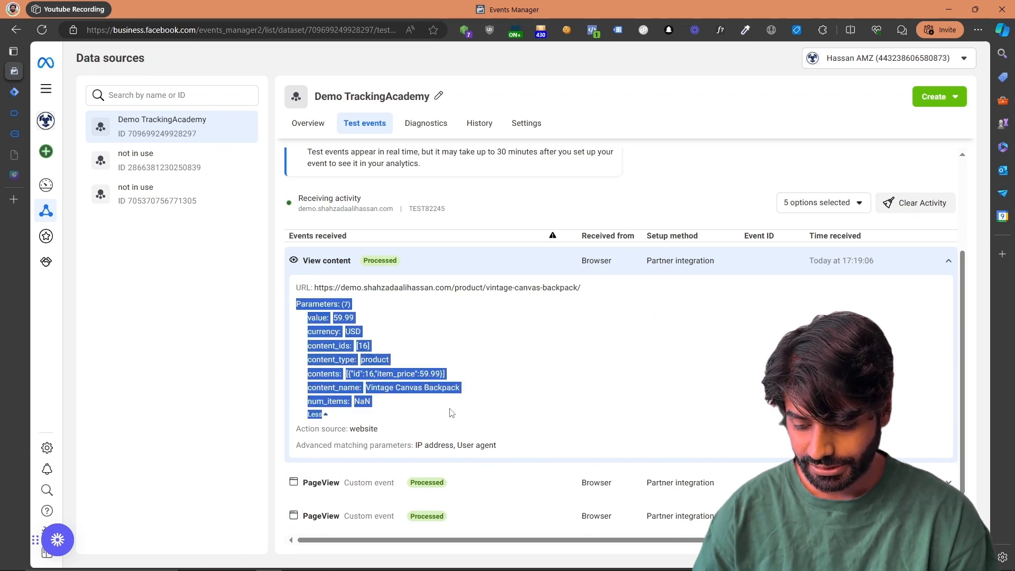
{"action": "left_click", "coordinate": [451, 413]}
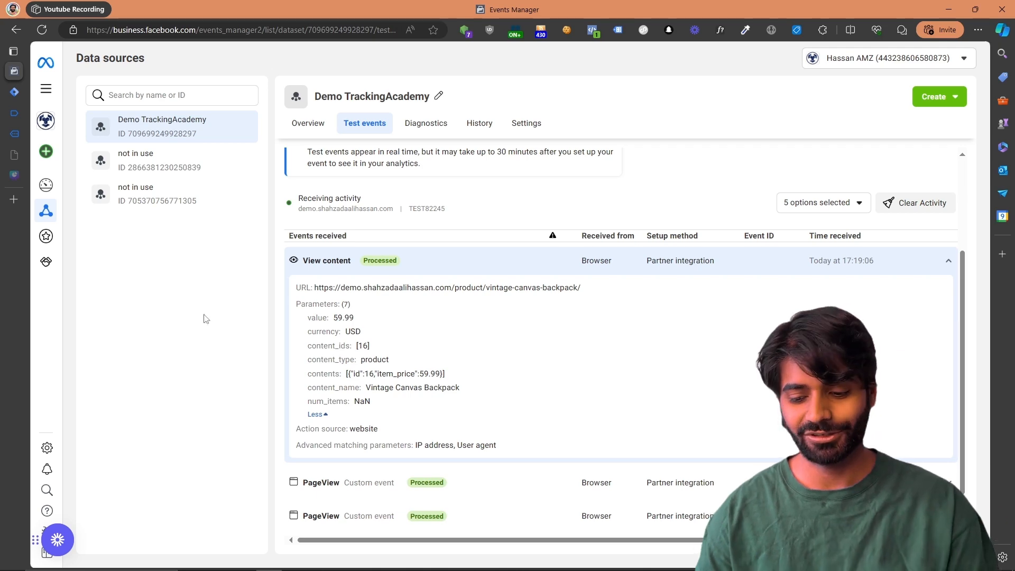
Step: Return to Google Tag Manager and start a container import using the file GTM-5ZGLV2F8_workspace9.json from Downloads
{"action": "left_click", "coordinate": [14, 93]}
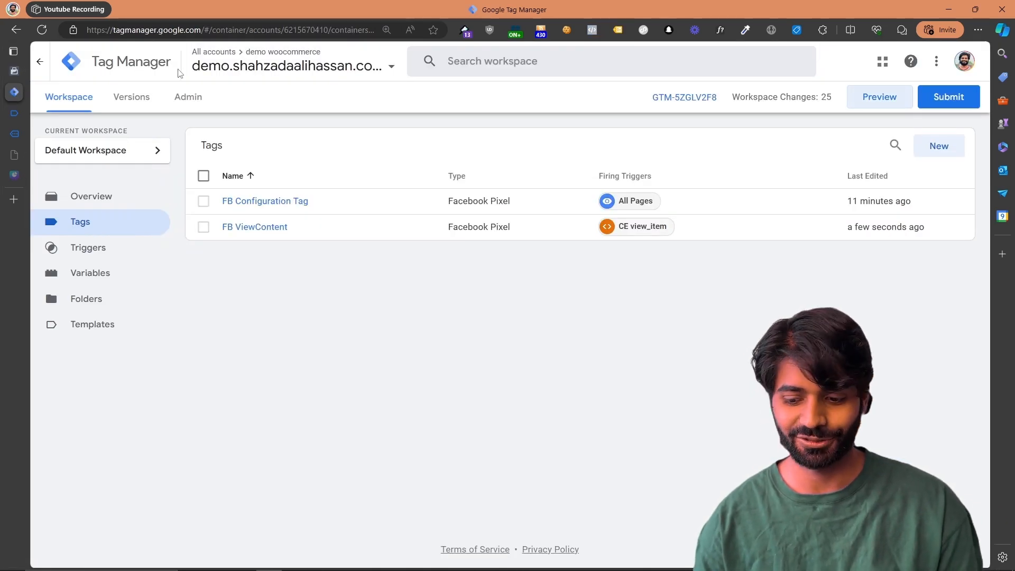
{"action": "left_click", "coordinate": [101, 280]}
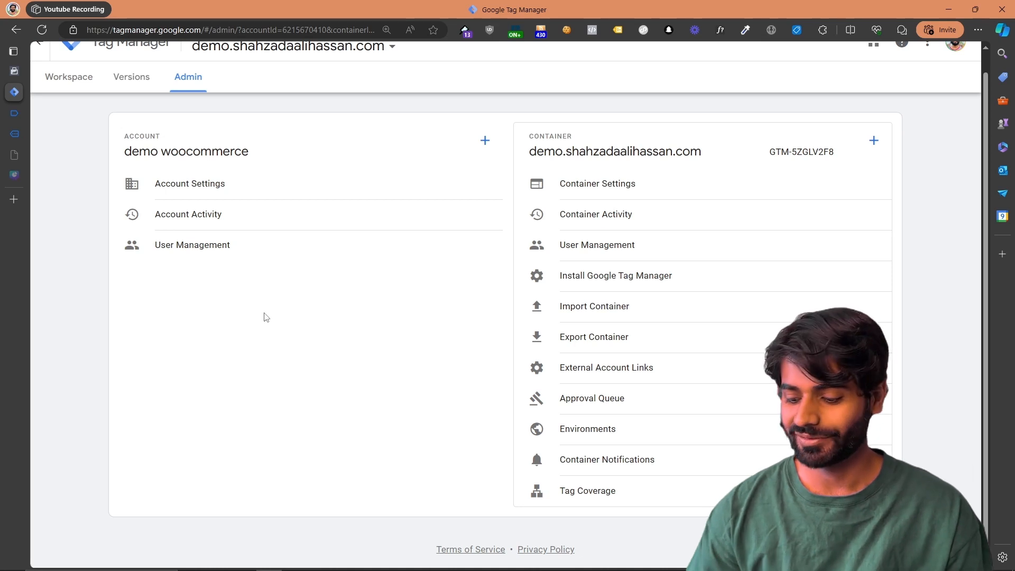
{"action": "scroll", "coordinate": [269, 330], "scroll_direction": "up", "scroll_amount": 1}
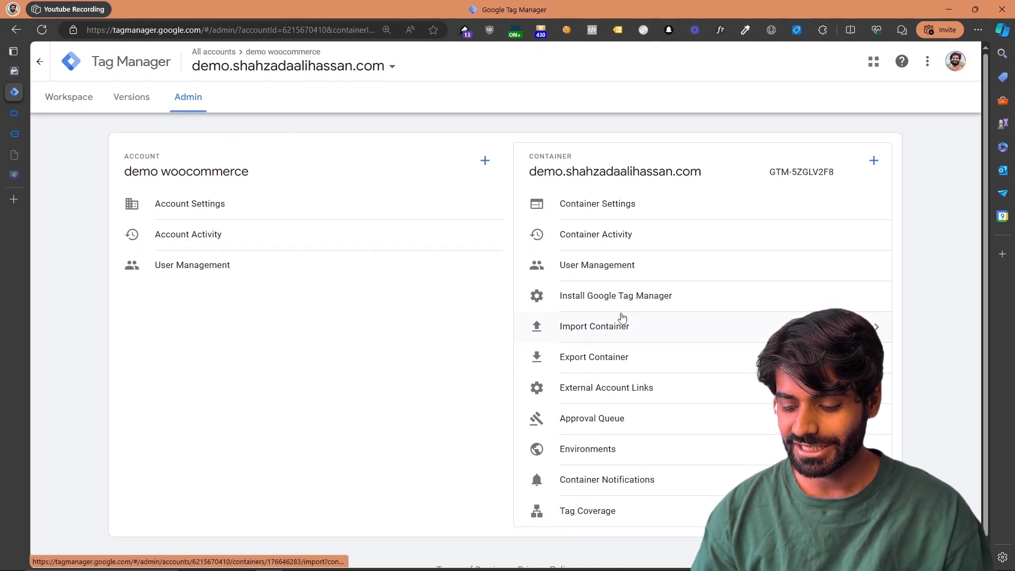
{"action": "left_click", "coordinate": [592, 329]}
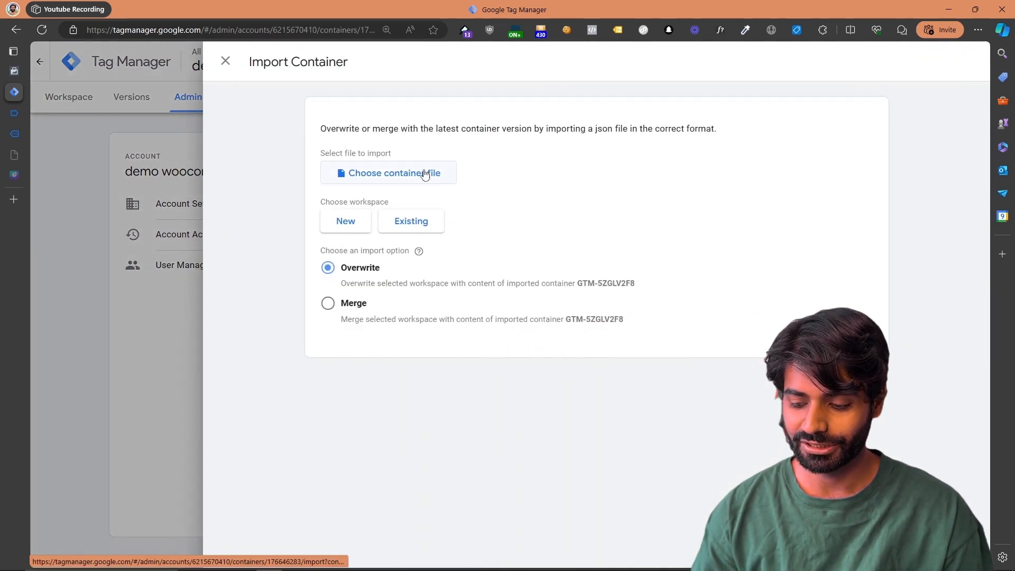
{"action": "left_click", "coordinate": [423, 174]}
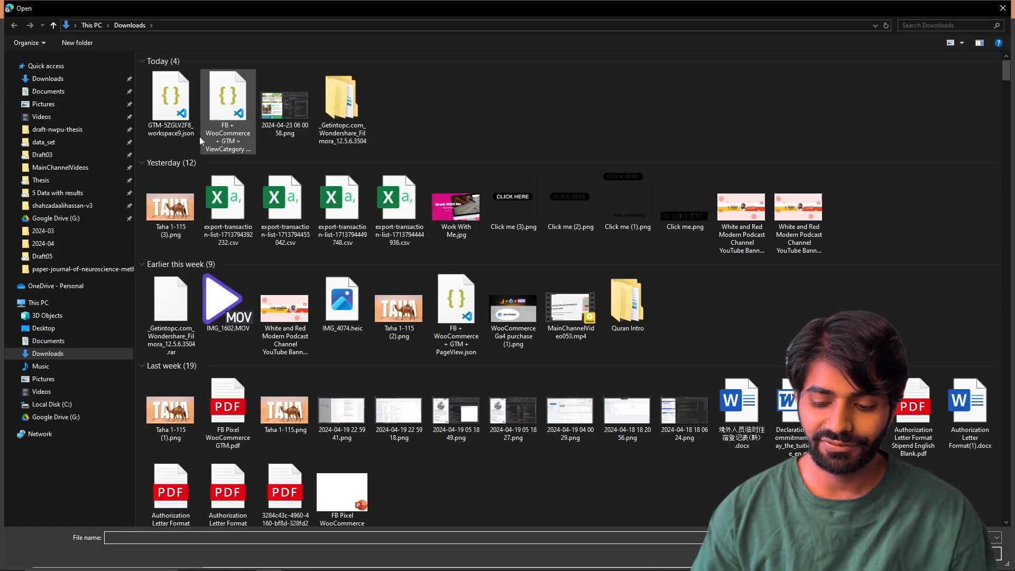
{"action": "double_click", "coordinate": [170, 126]}
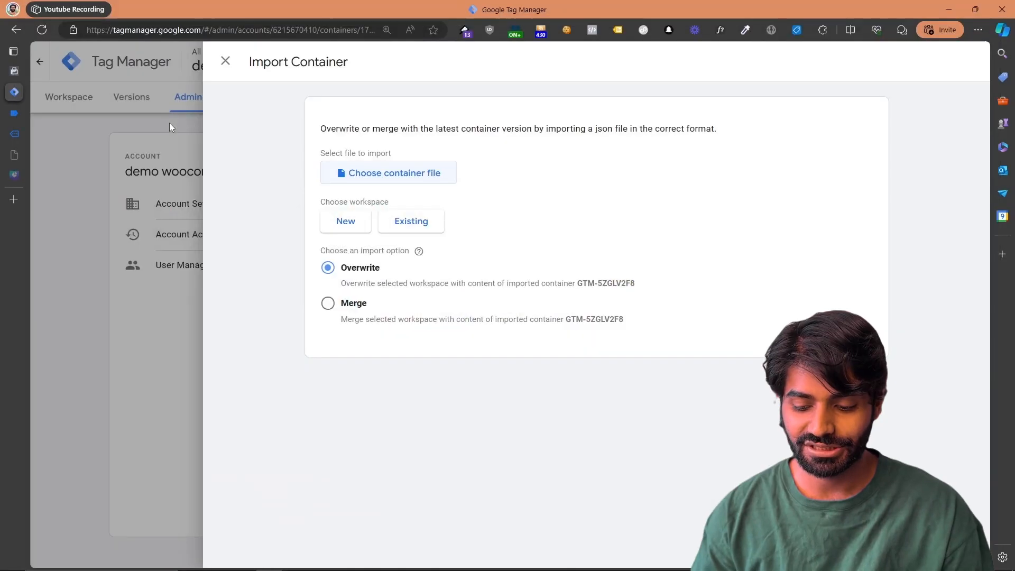
Step: Import the container file into the Default Workspace with Merge, overwriting conflicting tags, triggers and variables, after reviewing the detailed changes
{"action": "left_click", "coordinate": [427, 223]}
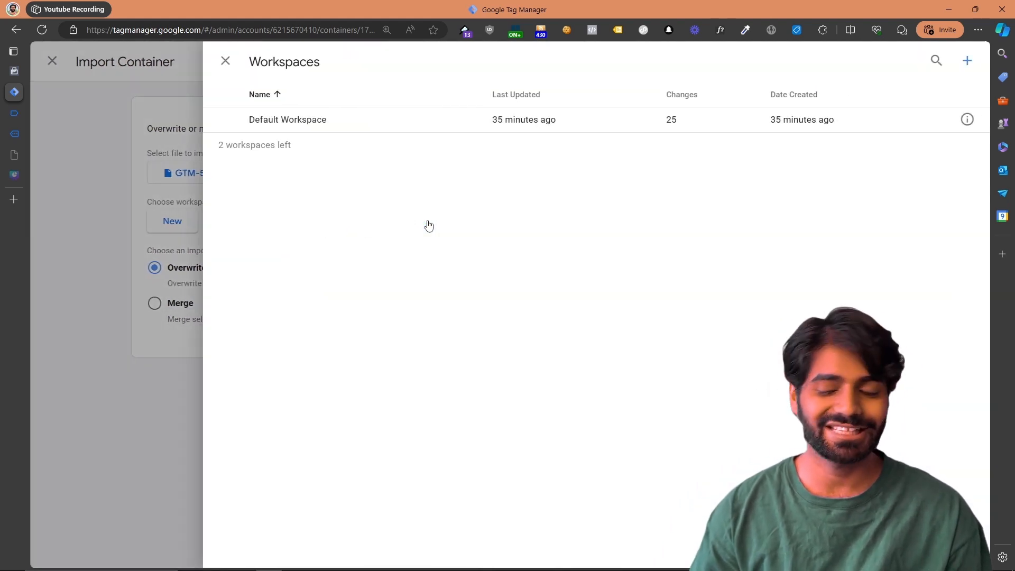
{"action": "left_click", "coordinate": [394, 124]}
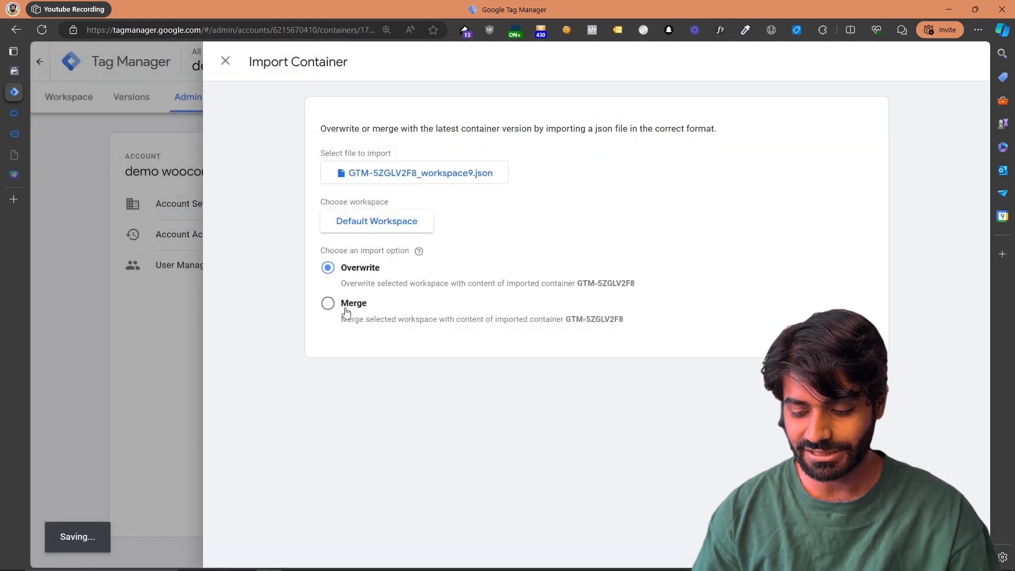
{"action": "left_click", "coordinate": [346, 312]}
{"action": "scroll", "coordinate": [346, 312], "scroll_direction": "down", "scroll_amount": 1}
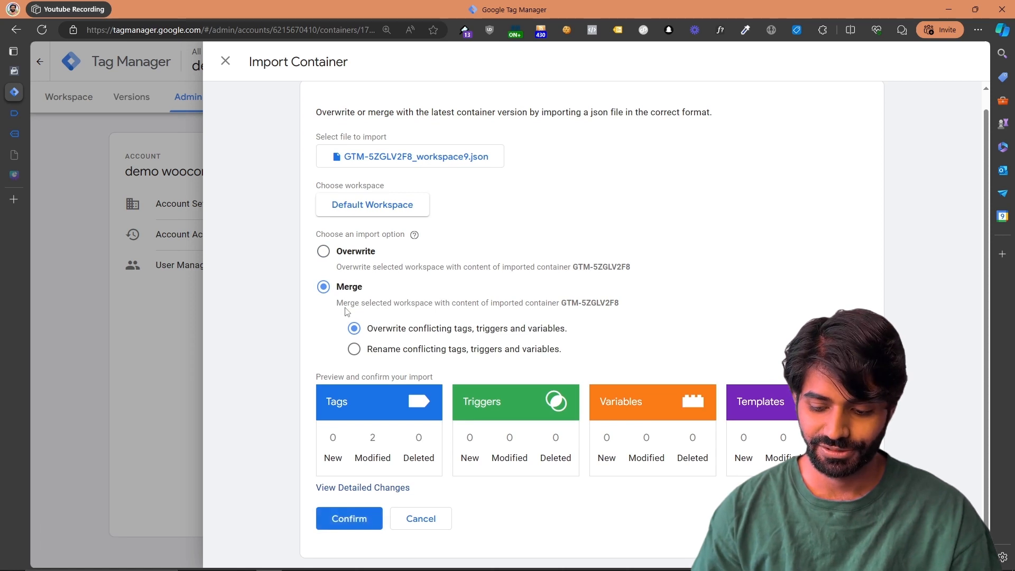
{"action": "left_click", "coordinate": [352, 489]}
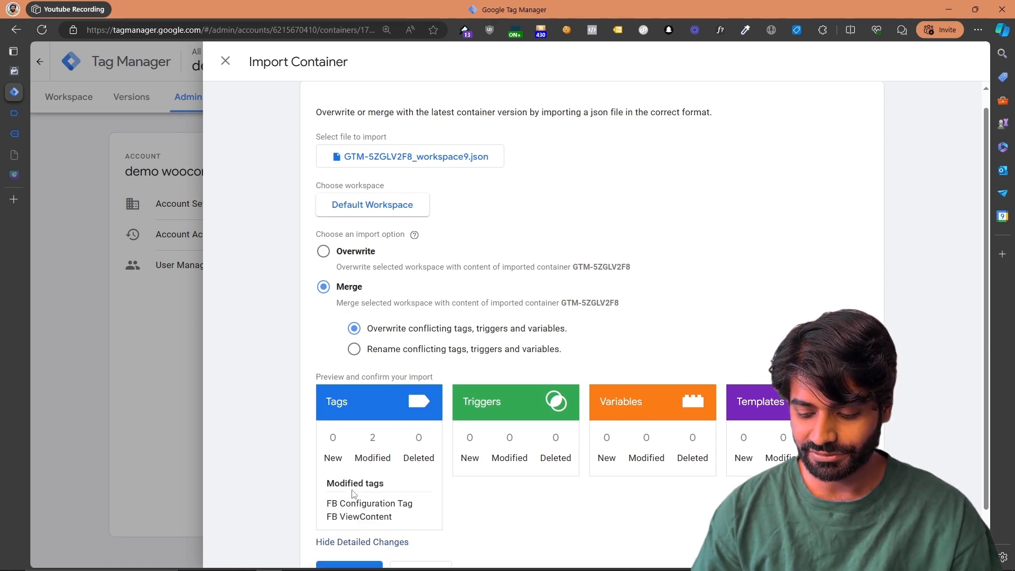
{"action": "scroll", "coordinate": [556, 387], "scroll_direction": "down", "scroll_amount": 1}
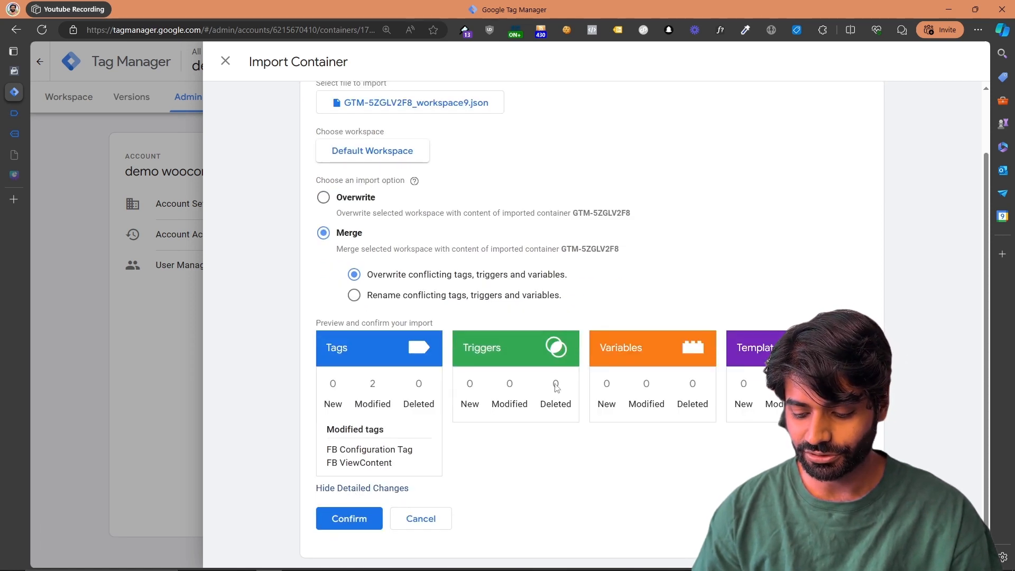
{"action": "left_click", "coordinate": [349, 519]}
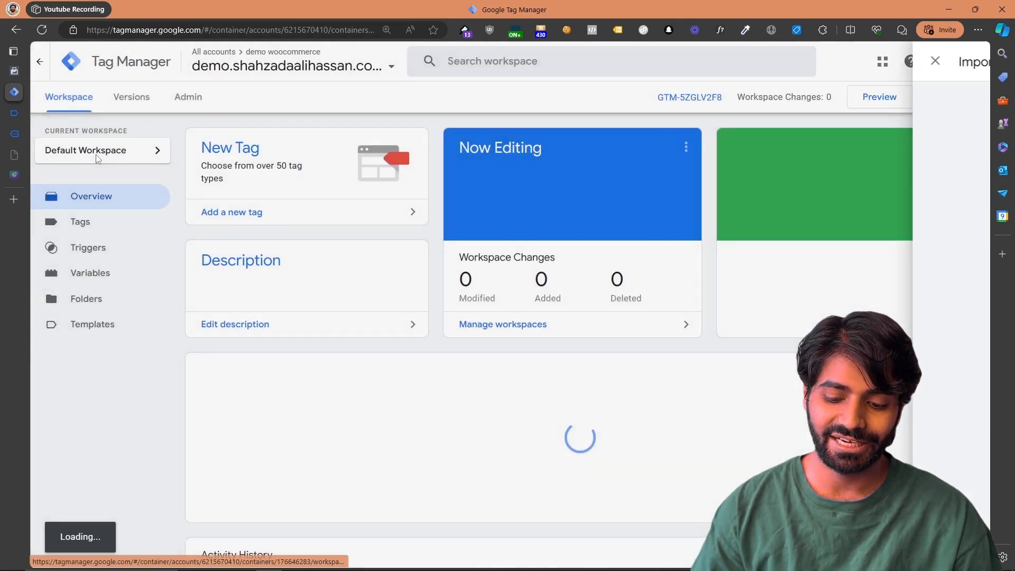
Step: Review the workspace's tags and variables, and inspect the value of the FB Pixel ID constant variable without changing it
{"action": "left_click", "coordinate": [79, 222]}
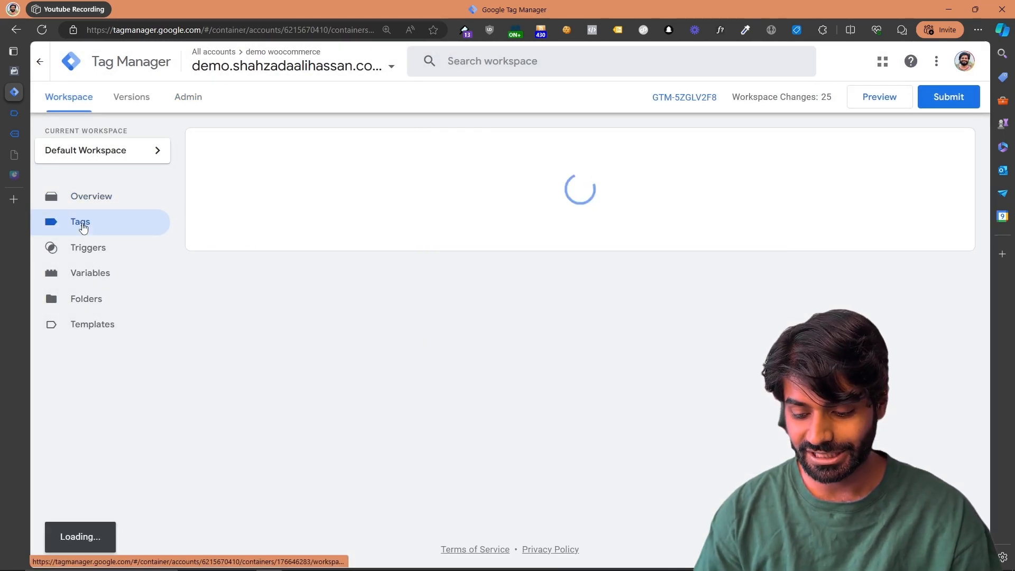
{"action": "left_click", "coordinate": [100, 273]}
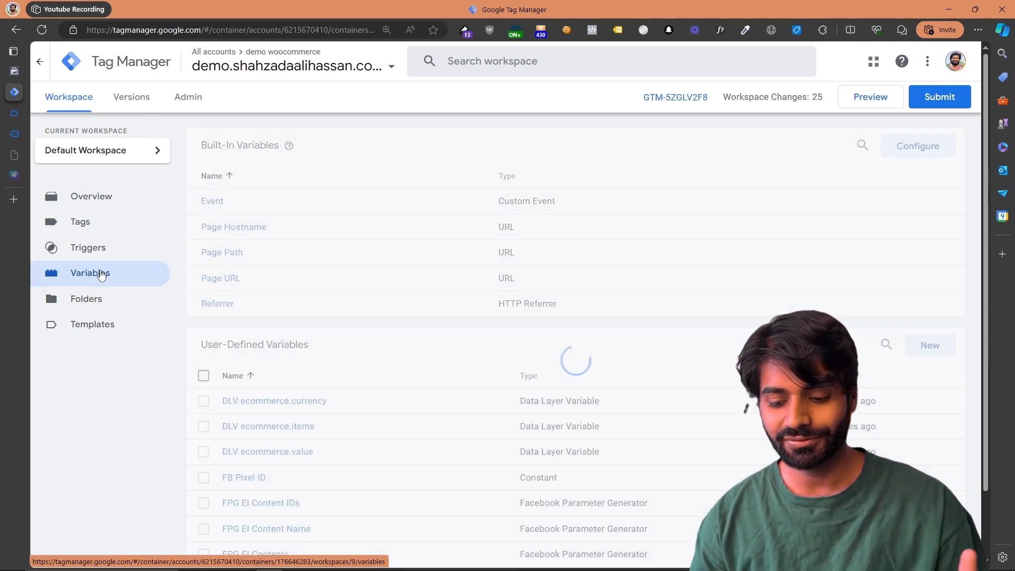
{"action": "left_click", "coordinate": [253, 478]}
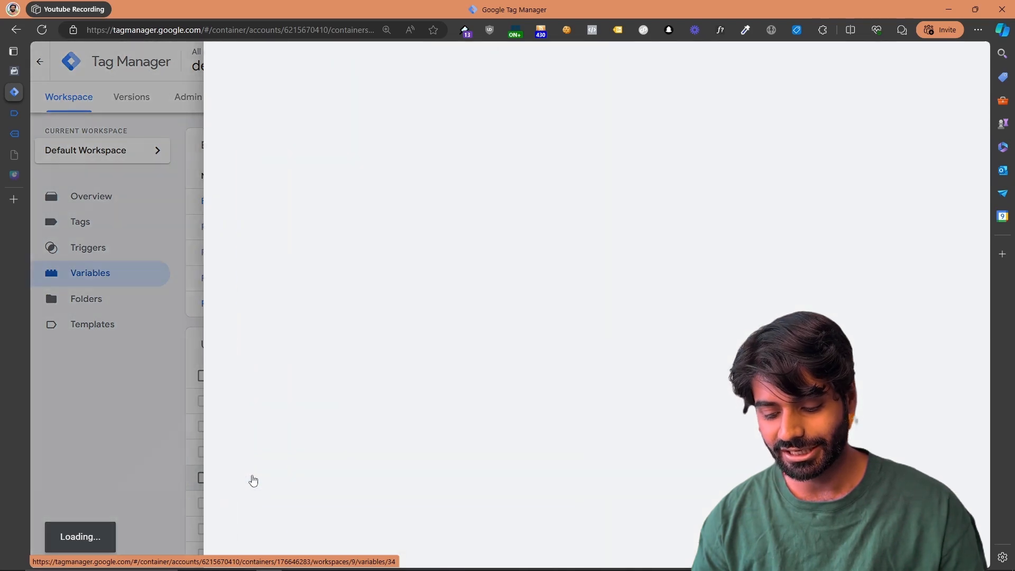
{"action": "left_click", "coordinate": [376, 305]}
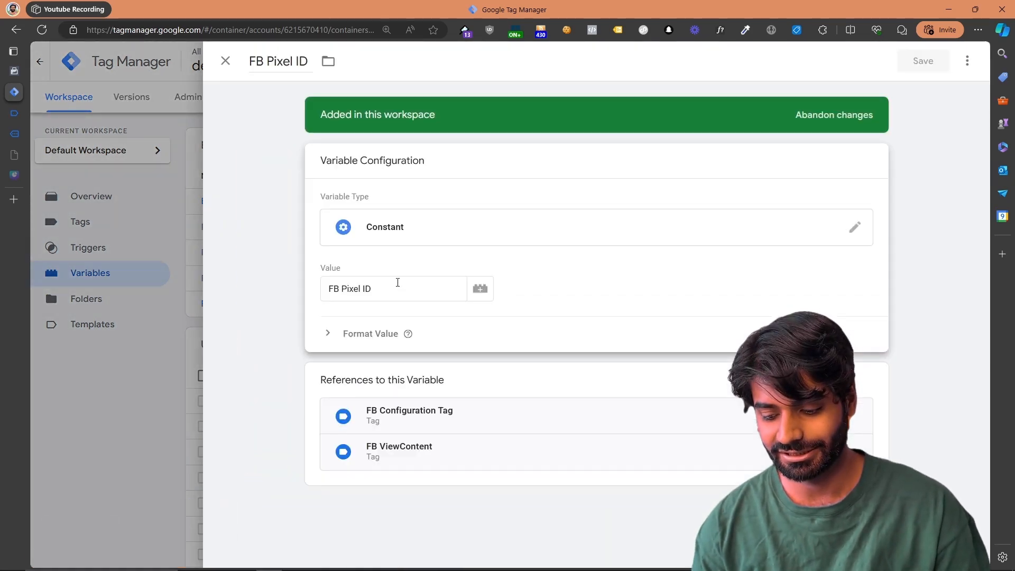
{"action": "left_click", "coordinate": [388, 283]}
{"action": "left_click_drag", "start_coordinate": [387, 283], "coordinate": [336, 282]}
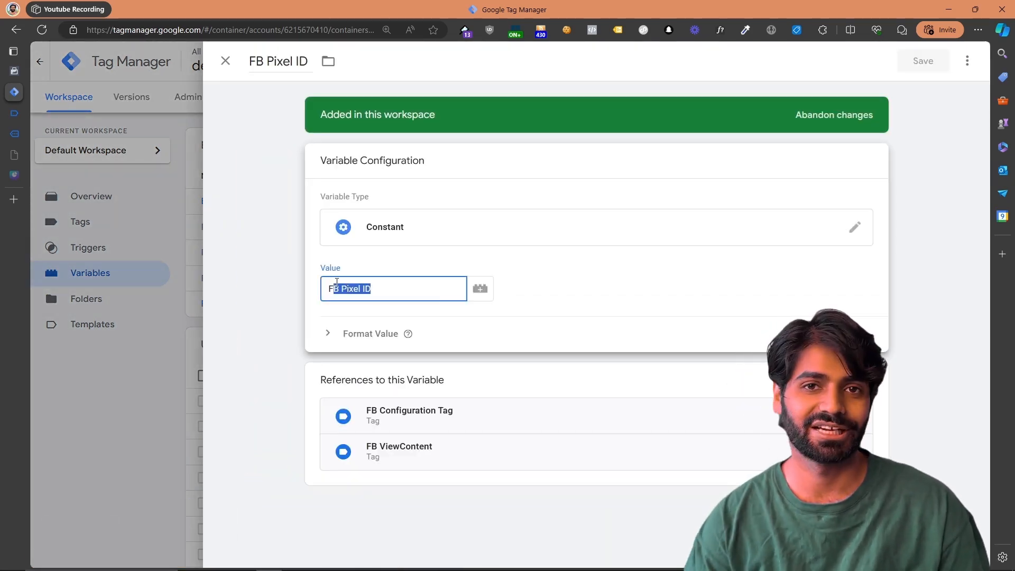
{"action": "key", "text": "Escape"}
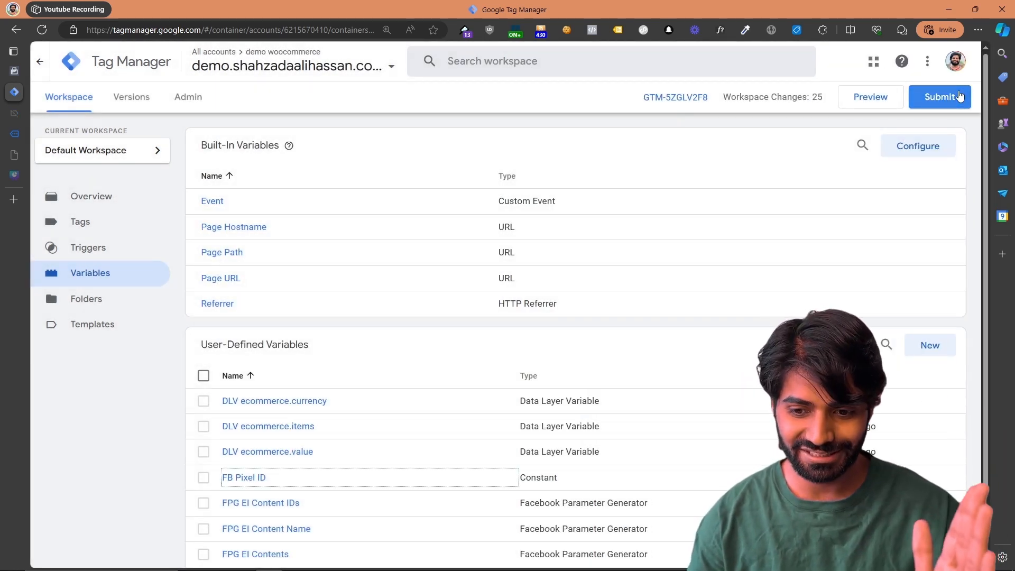
Step: Publish the workspace changes to the Live environment, naming the version with the author's name in square brackets followed by "FB View Content"
{"action": "left_click", "coordinate": [960, 96]}
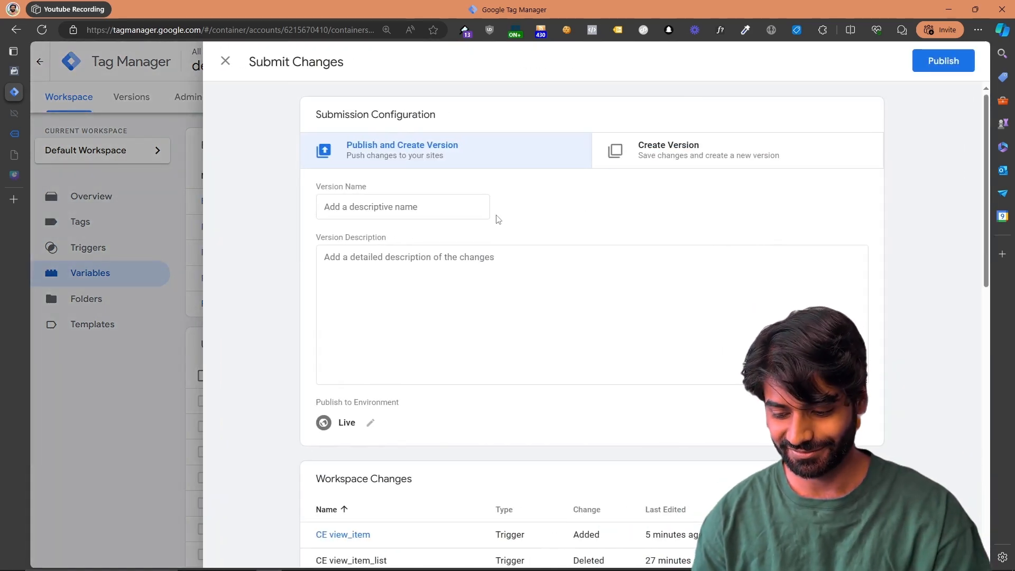
{"action": "left_click", "coordinate": [458, 214]}
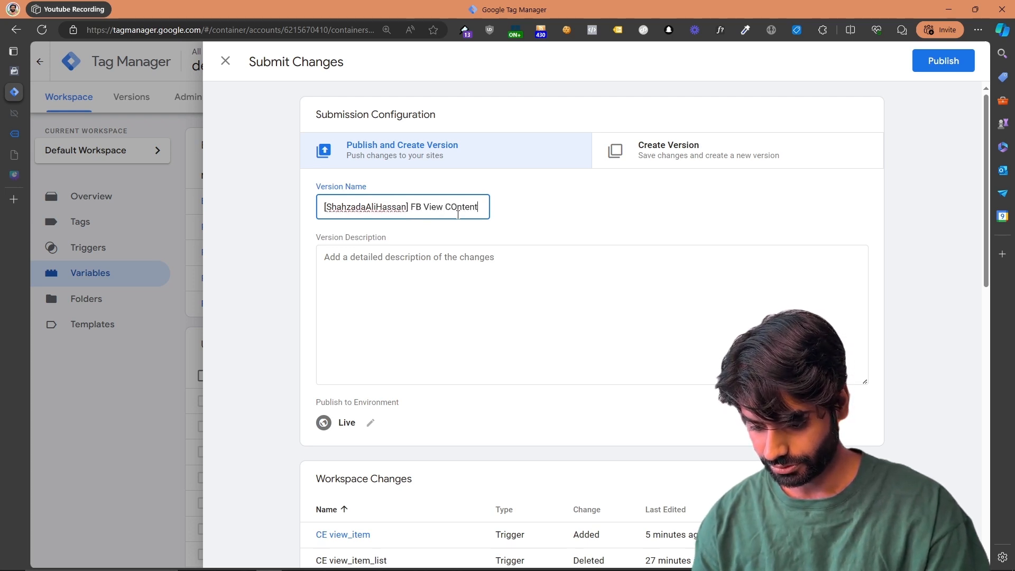
{"action": "right_click", "coordinate": [458, 211]}
{"action": "left_click", "coordinate": [473, 228]}
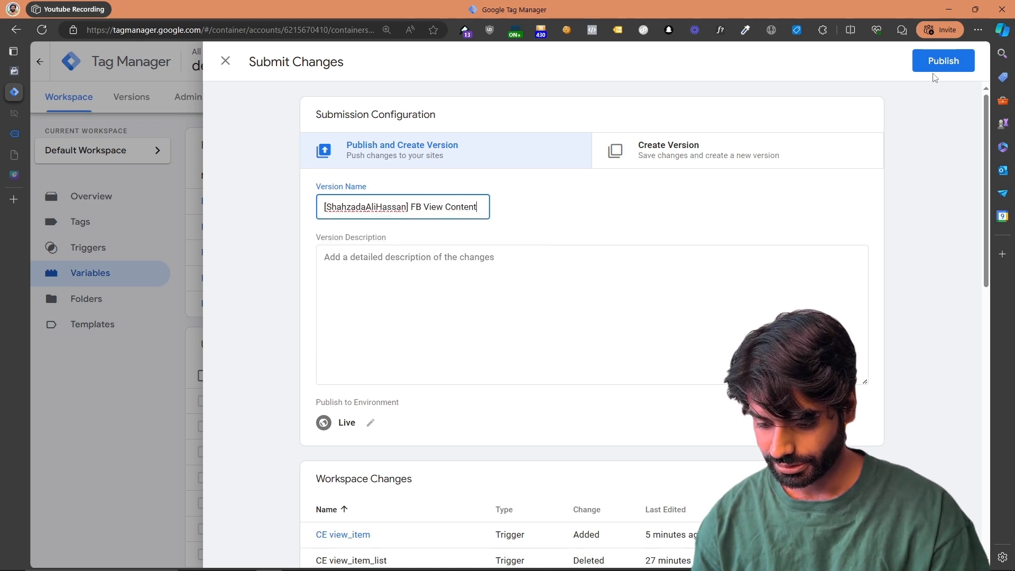
{"action": "left_click", "coordinate": [942, 62]}
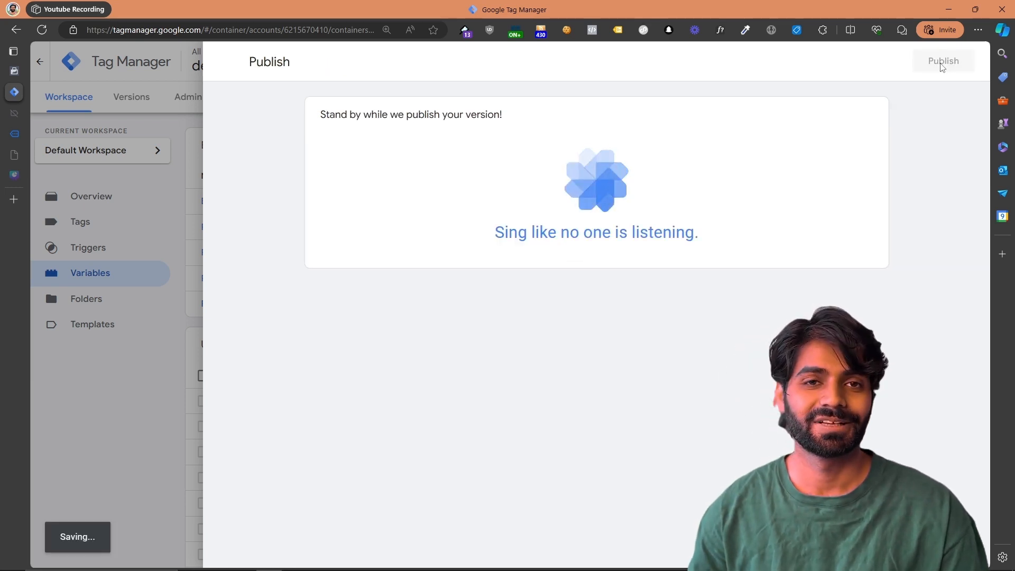